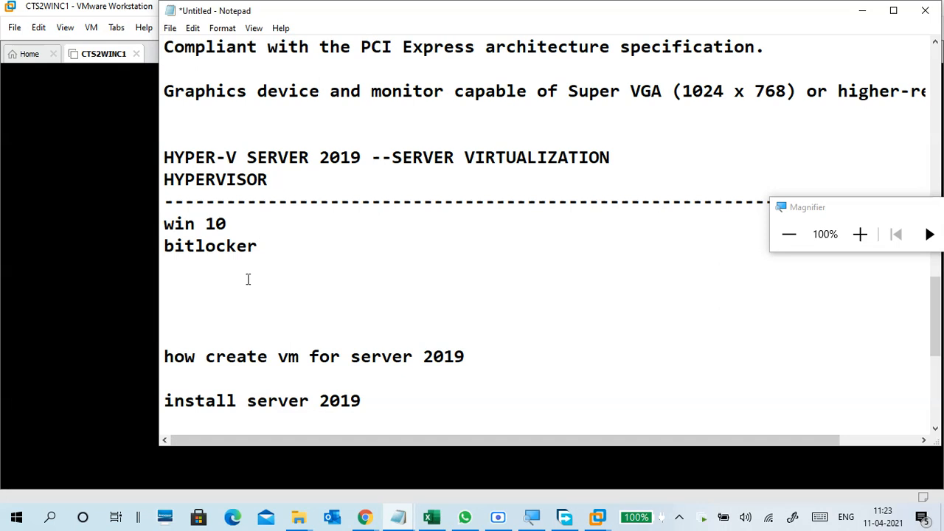
Type the heading 'HOW TO CHANGE COMPUTER NAME' on the line below 'bitlocker'.
click(248, 284)
click(269, 251)
drag(269, 251, 163, 250)
click(186, 296)
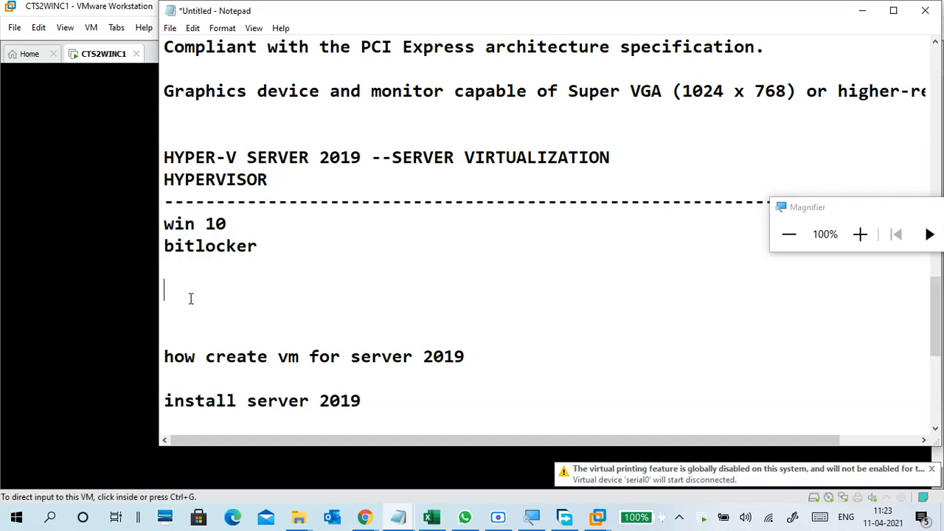
text(HOW T)
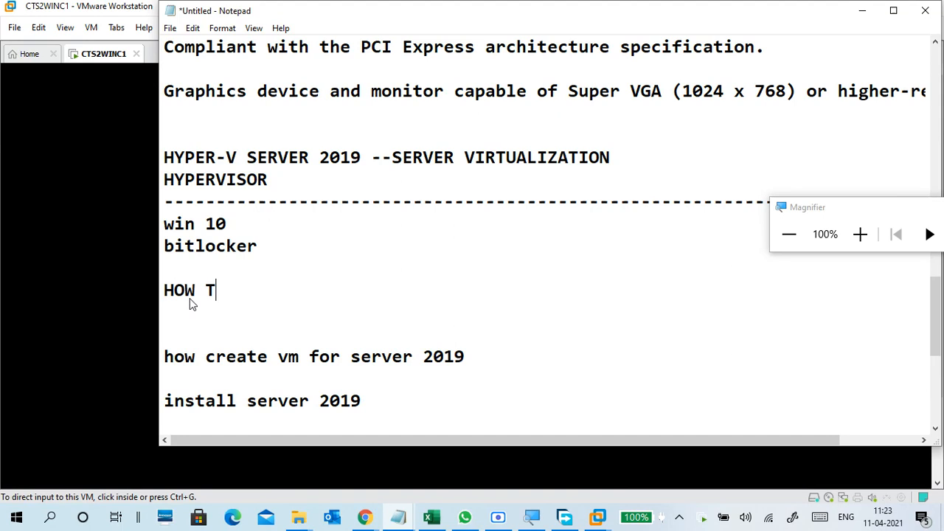
text(O CHANGE)
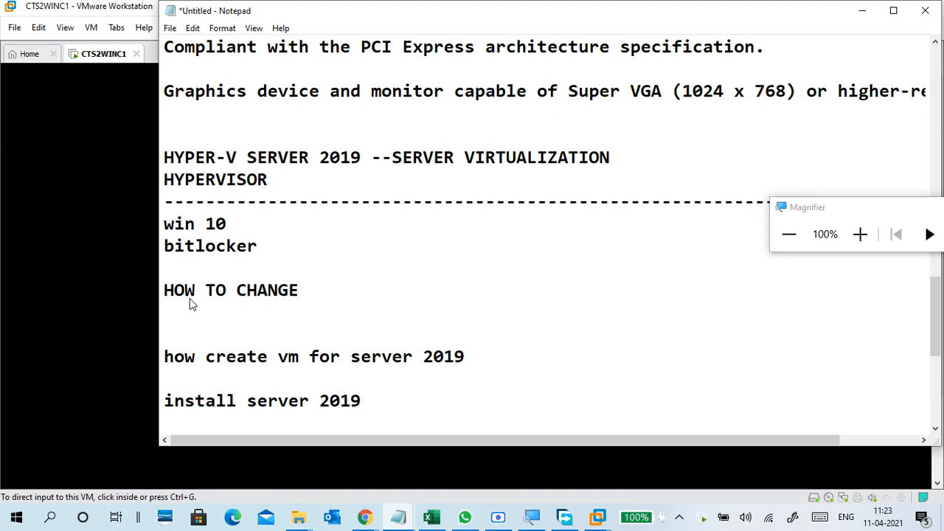
text( COMPUTER )
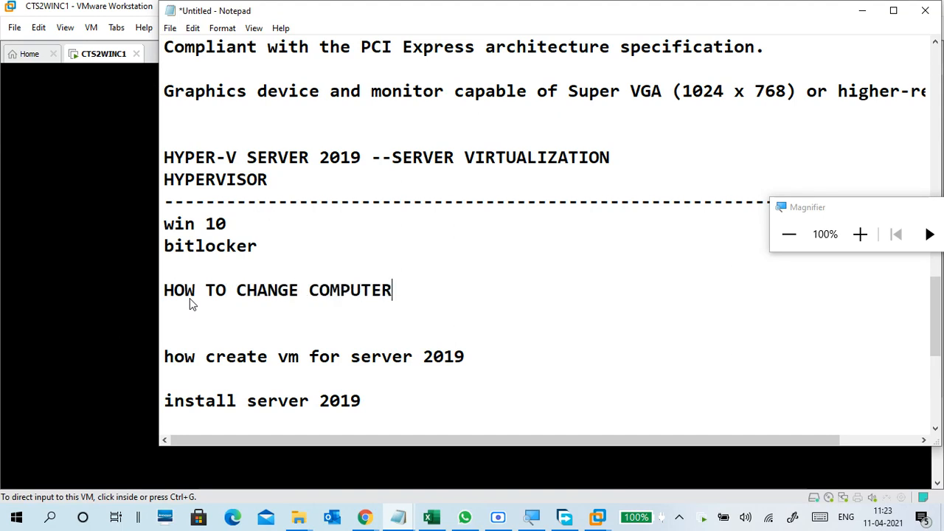
text(NAME)
key(Return)
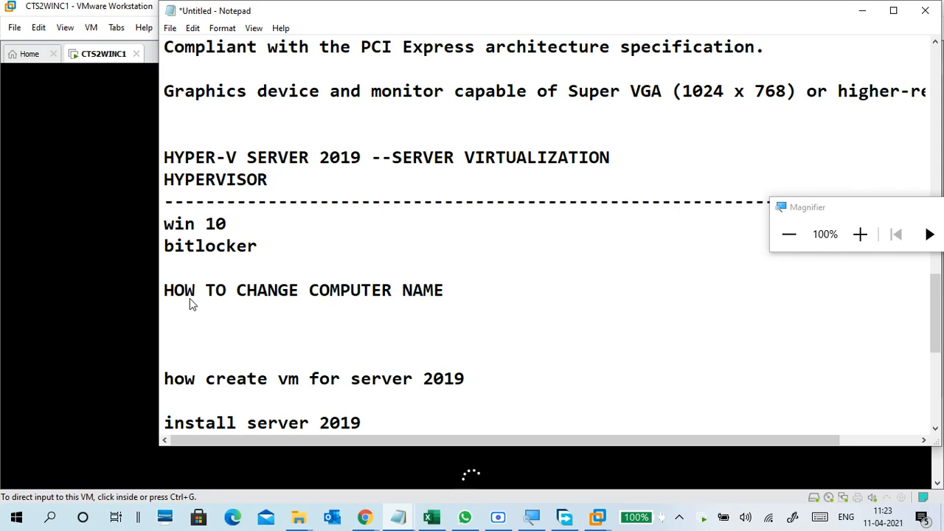
key(Return)
key(Return)
key(Return)
key(Return)
key(Return)
key(Return)
key(Return)
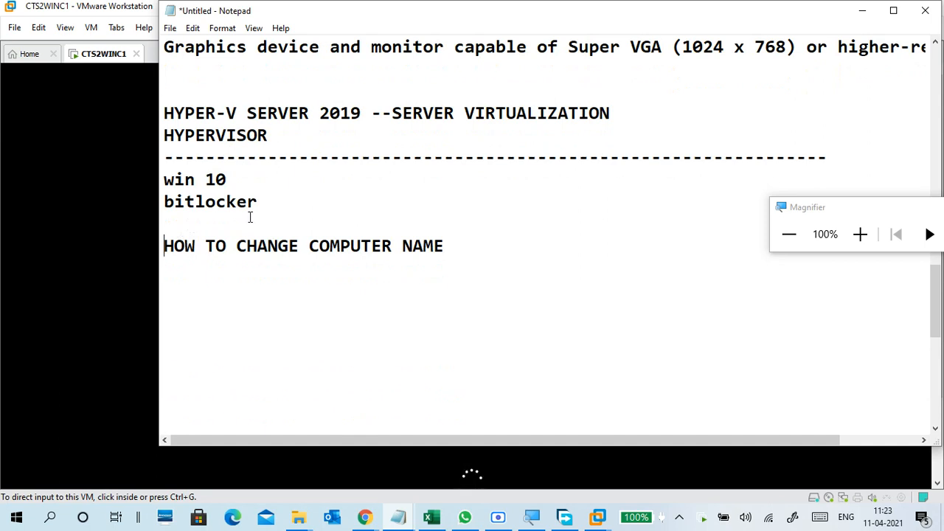
Insert blank lines between 'bitlocker' and the new heading.
click(267, 204)
key(Return)
key(Return)
key(Return)
key(Return)
key(Return)
key(Return)
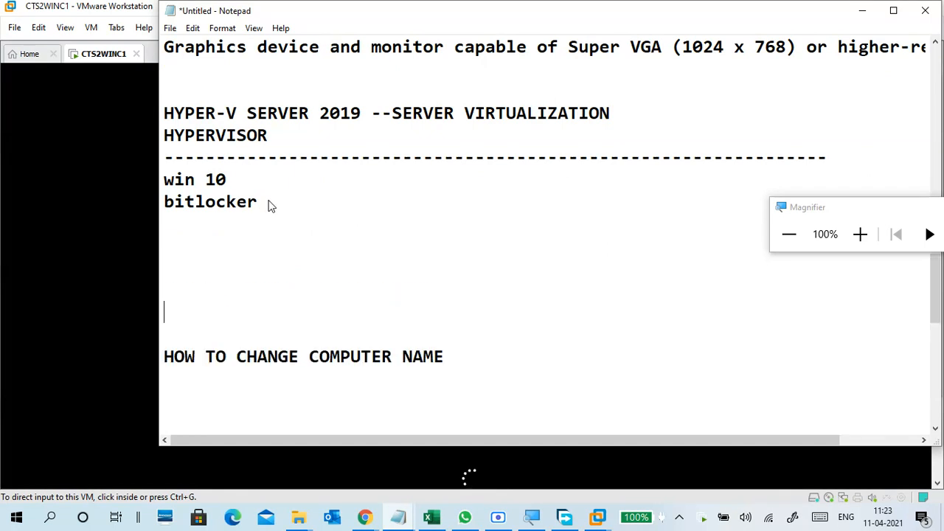
key(Up)
key(Up)
key(Up)
key(Up)
key(Up)
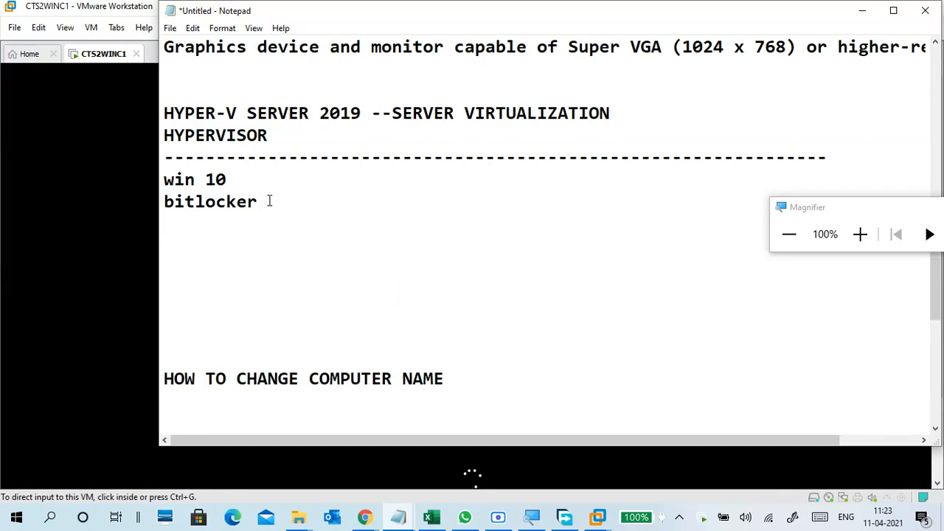
key(Return)
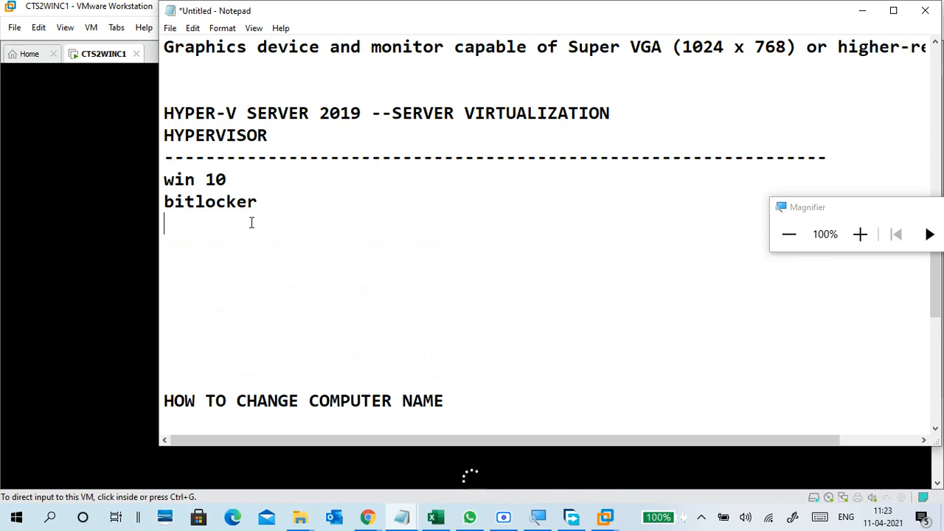
click(251, 242)
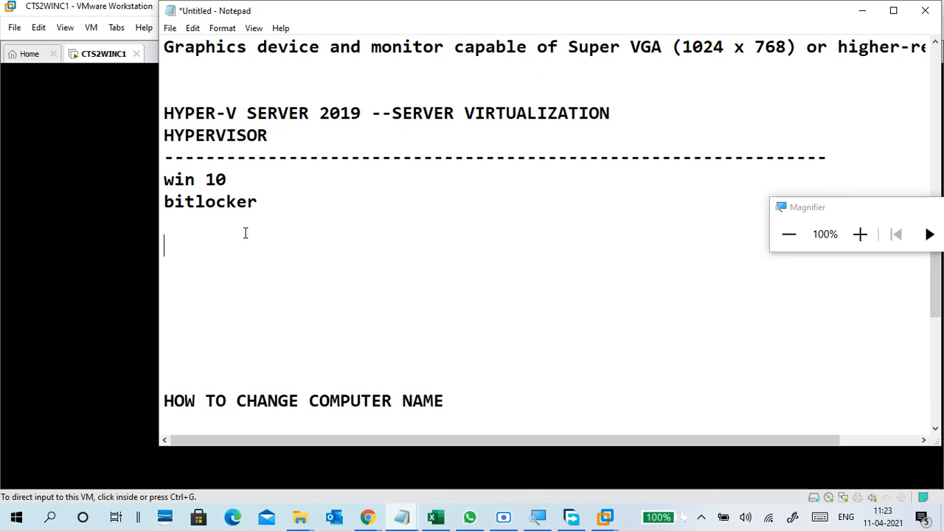
Add the notes 'ENCRYPT FILE/FOLDER' and 'KEY/CERT' under bitlocker.
text(ENCR)
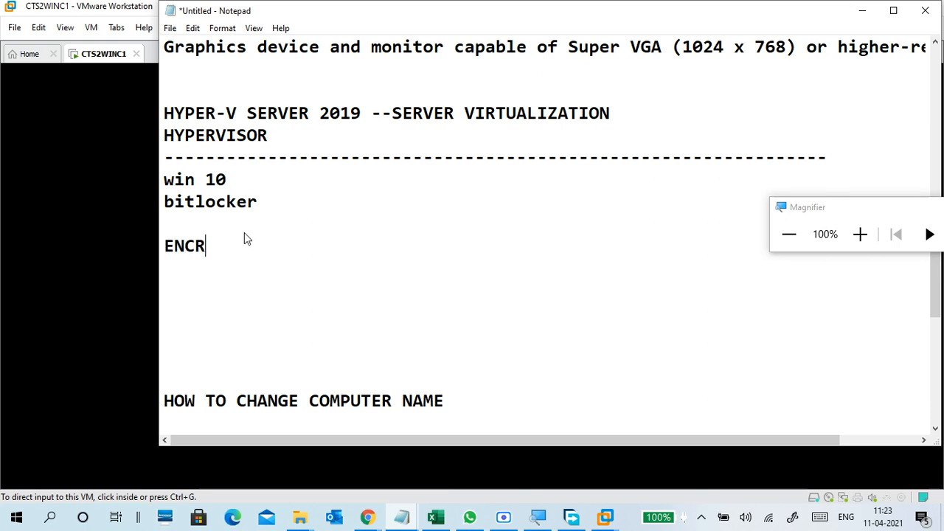
text(YPT FILE/FOLDER)
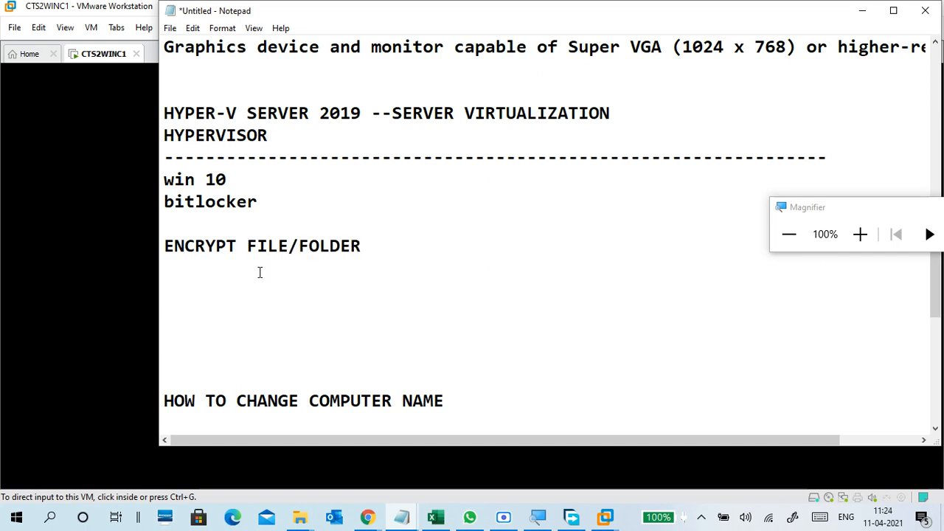
key(Return)
text(KEY)
key(BackSpace)
text(/CER)
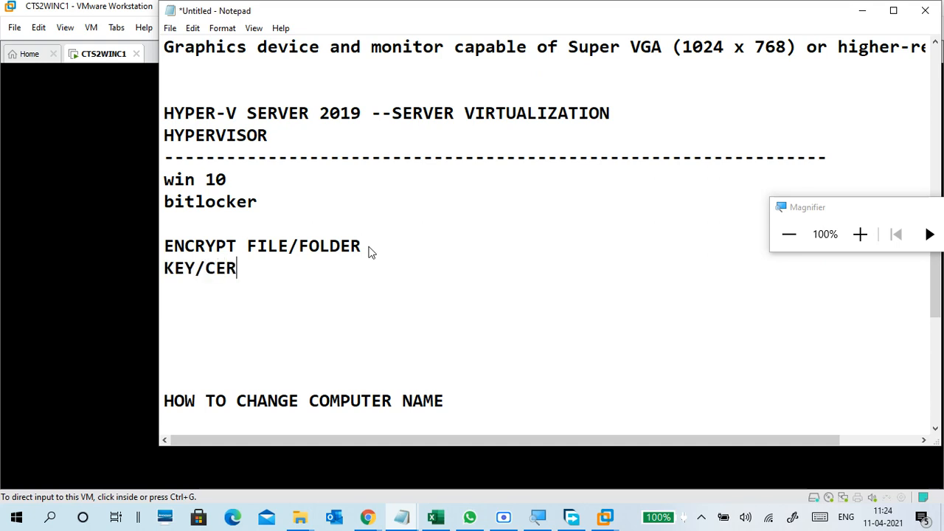
text(T)
drag(267, 271, 164, 269)
click(182, 291)
drag(256, 270, 164, 245)
click(236, 286)
Add the note 'ENCRYPT entire drive' on the next line.
text(ENCR)
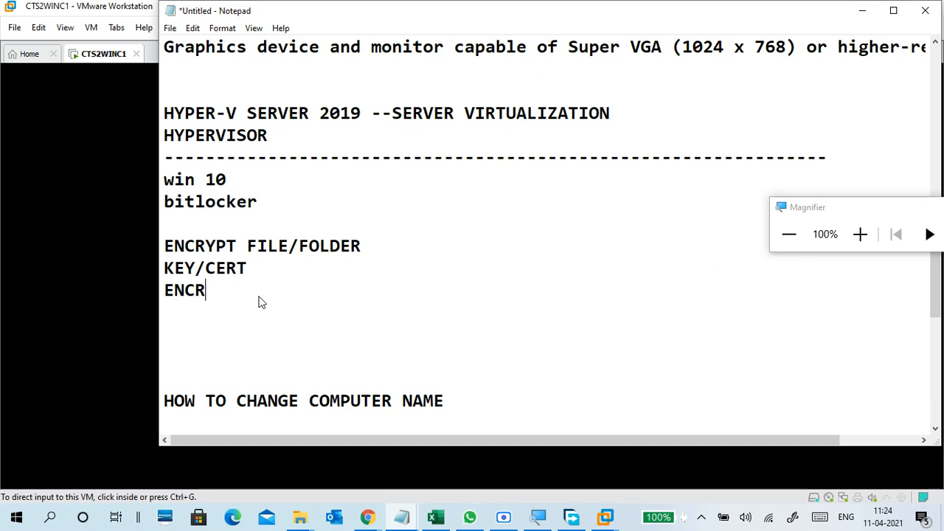
text(YPT ENI)
key(BackSpace)
text(RIT)
key(BackSpace)
key(BackSpace)
key(BackSpace)
key(BackSpace)
key(BackSpace)
text(EN)
key(BackSpace)
key(BackSpace)
key(BackSpace)
text(entire)
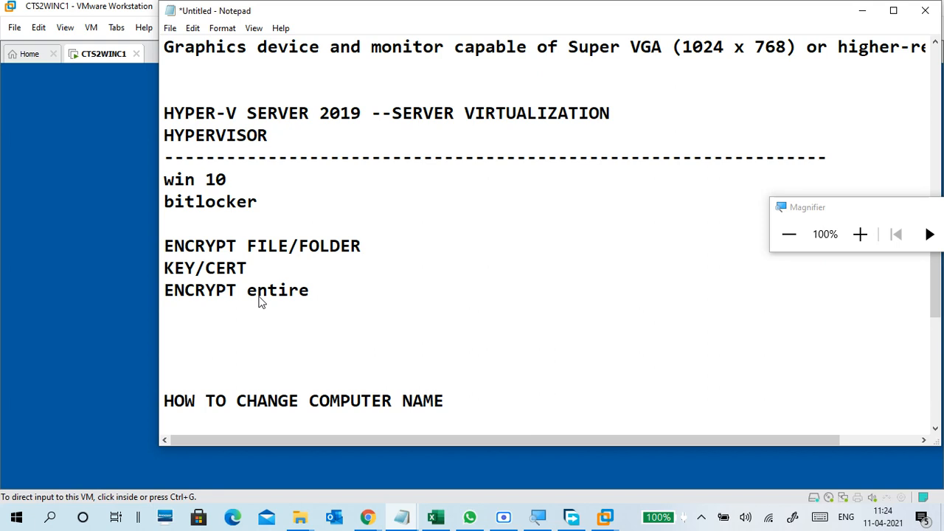
text( drive d:)
key(BackSpace)
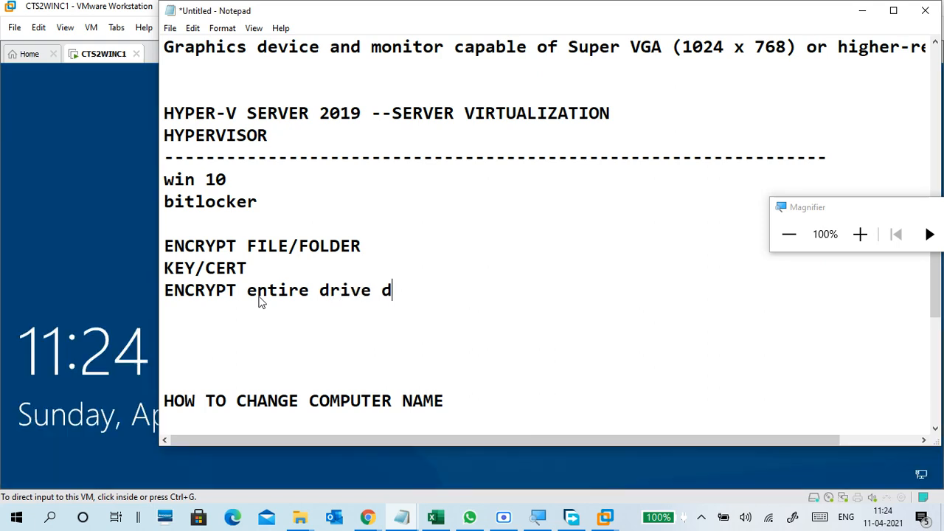
key(BackSpace)
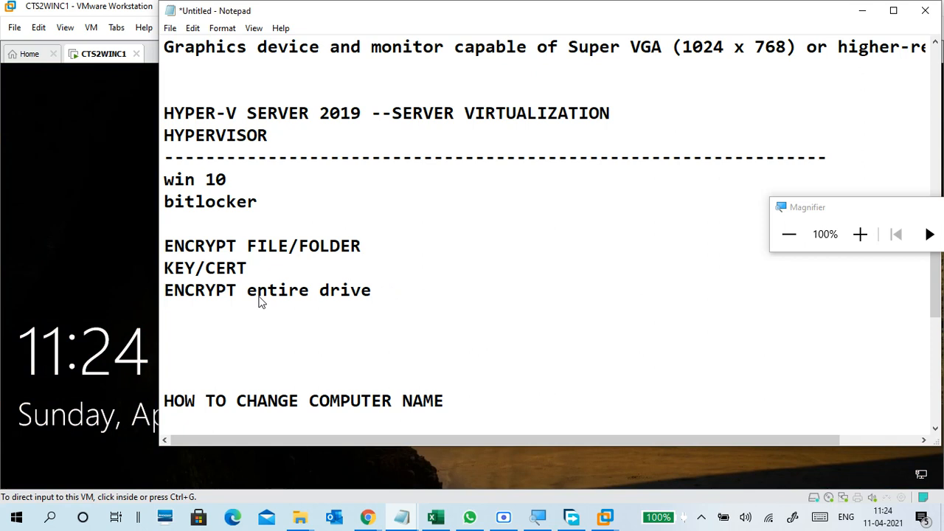
key(Return)
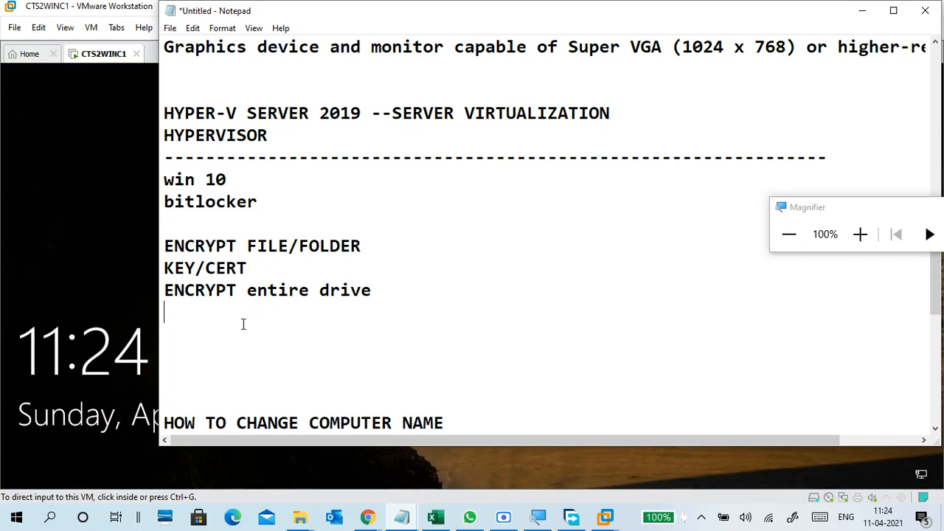
Add the line 'd: e:' with an empty line below it.
text(d: e:)
key(Left)
key(Left)
click(244, 327)
key(Return)
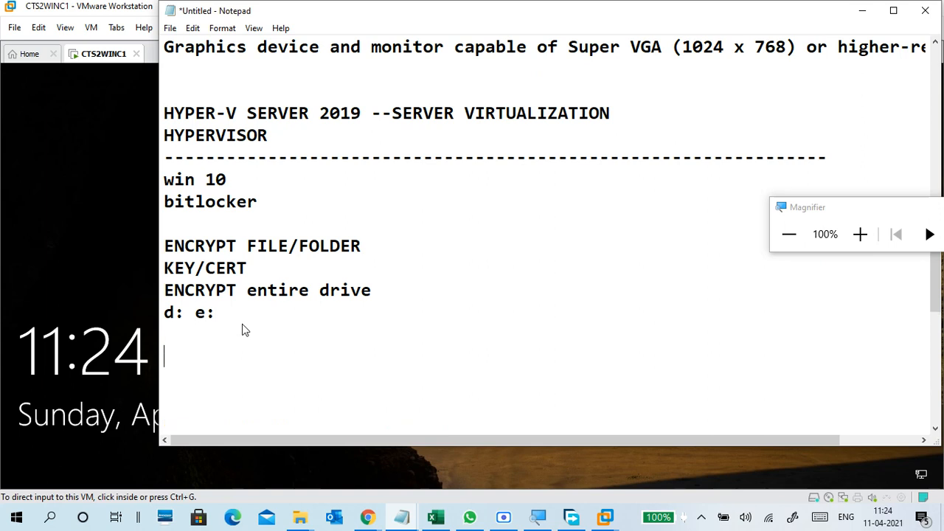
scroll(246, 324, down, 2)
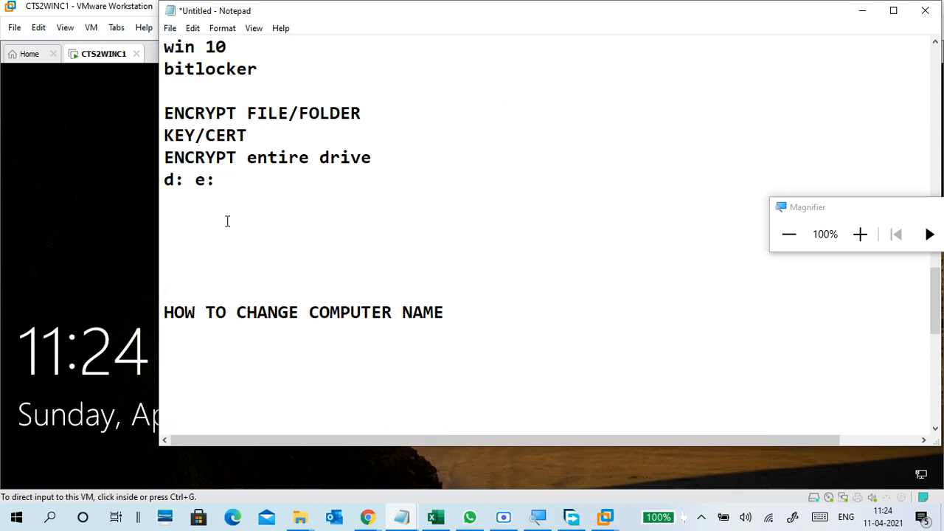
scroll(230, 227, up, 1)
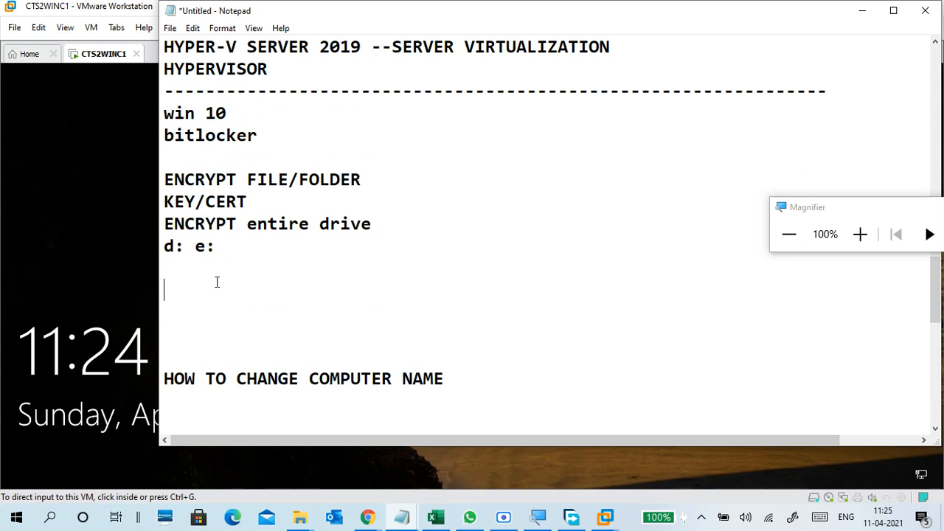
Type 'but cant lock drive' below the d: e: line.
text(but cha)
key(BackSpace)
key(BackSpace)
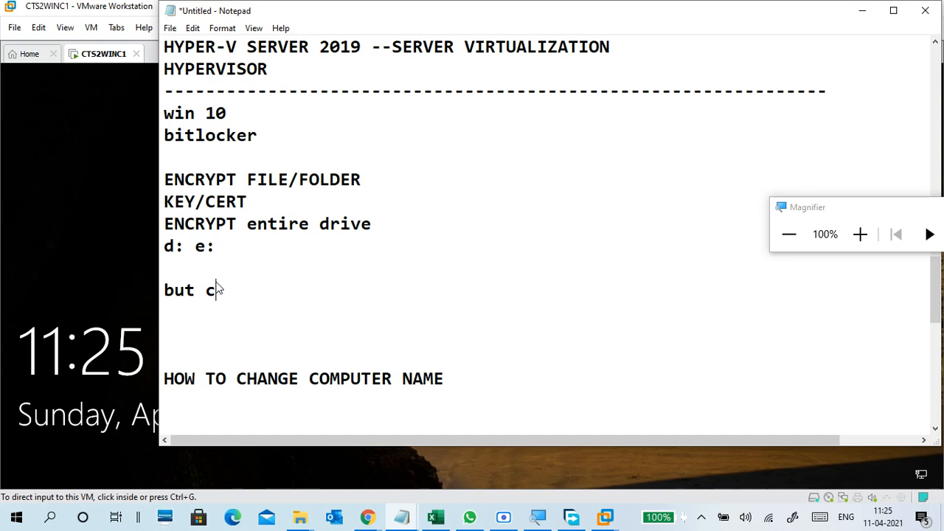
text(ant lock )
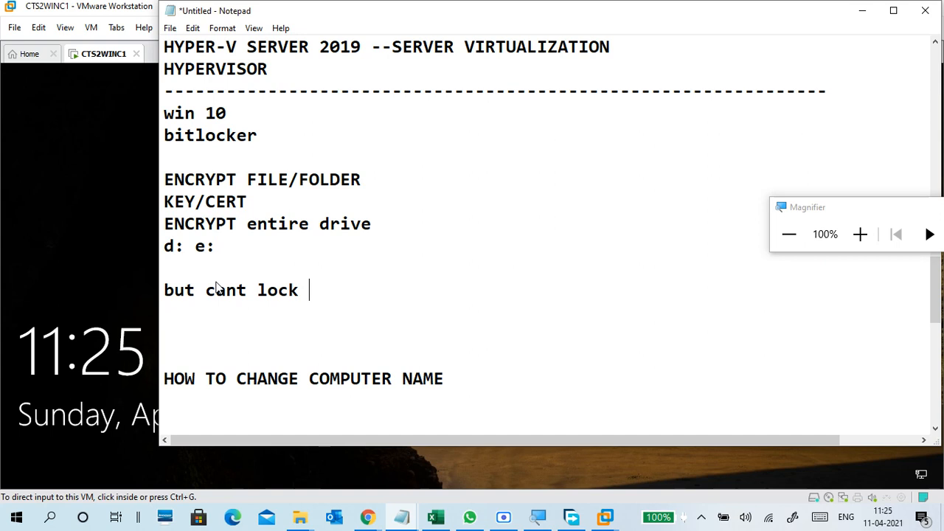
text(drive)
key(Return)
key(Return)
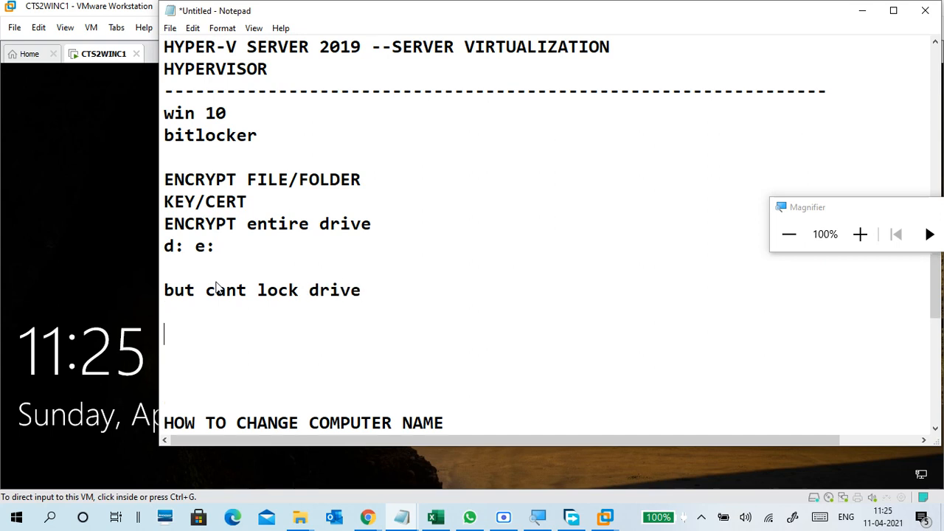
key(BackSpace)
Add 'with password' on the following line, leaving a blank line after it.
text(pass)
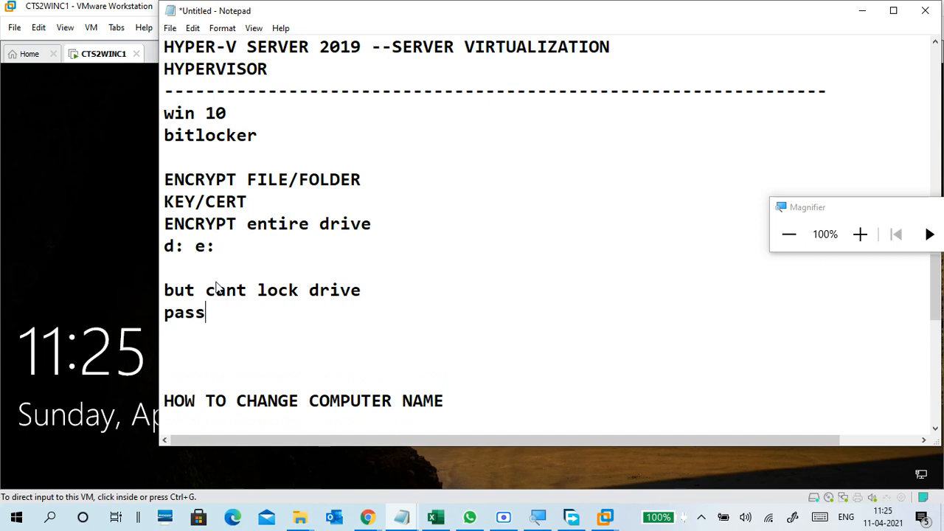
text(word)
key(Left)
key(Left)
key(Left)
key(Left)
key(Left)
key(Left)
key(Left)
key(Left)
text(with)
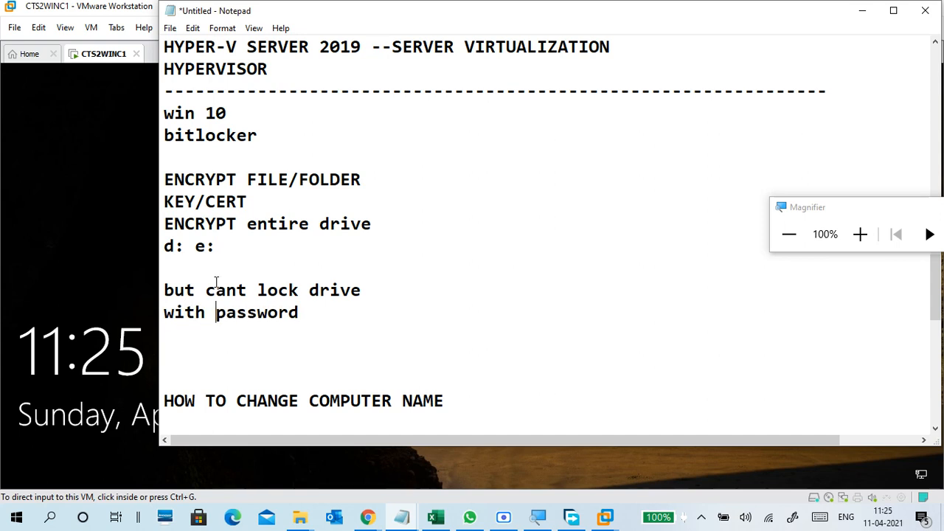
click(322, 319)
key(Return)
key(Return)
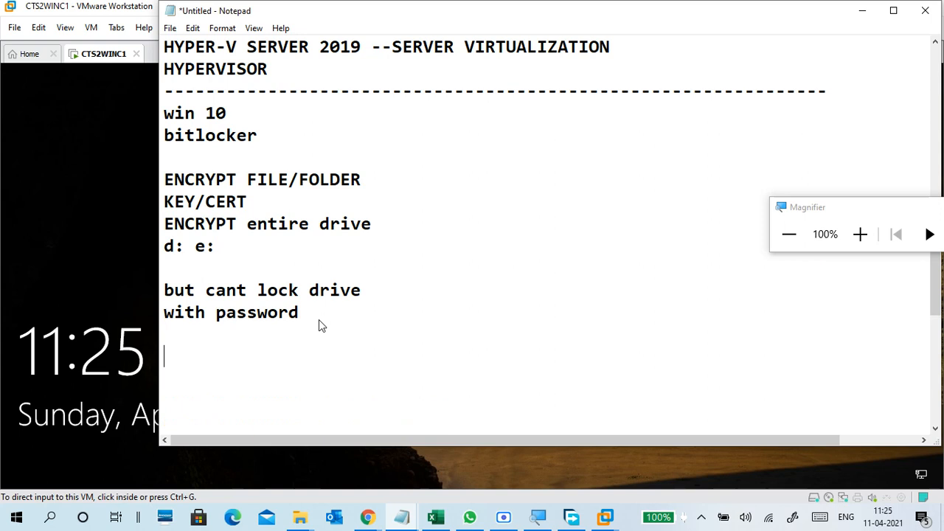
scroll(319, 319, down, 1)
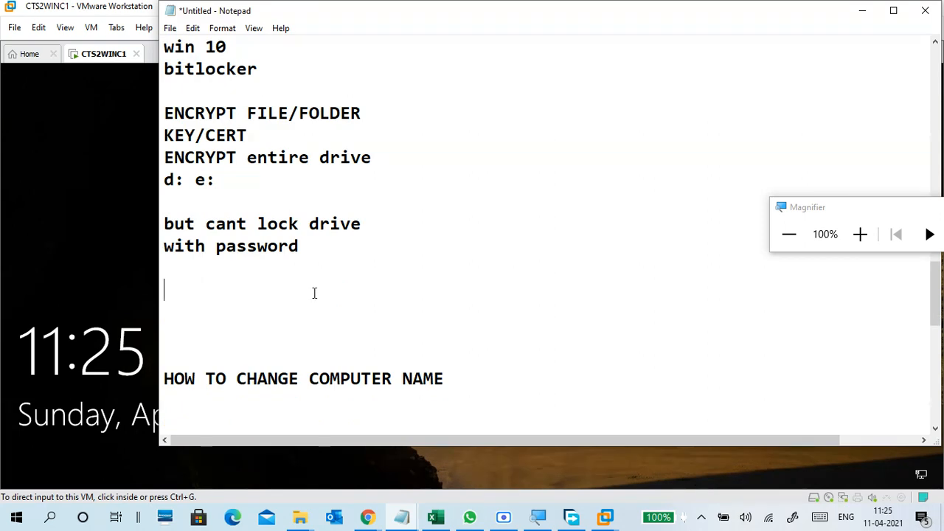
key(BackSpace)
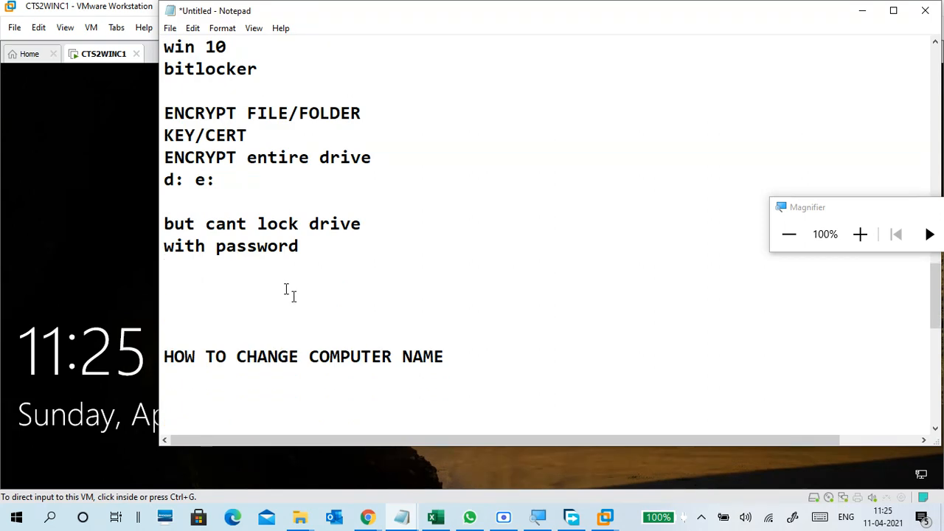
Add notes 'we can privent unauth access' and 'to give access , share cert to other users'.
click(176, 202)
text(we can privent )
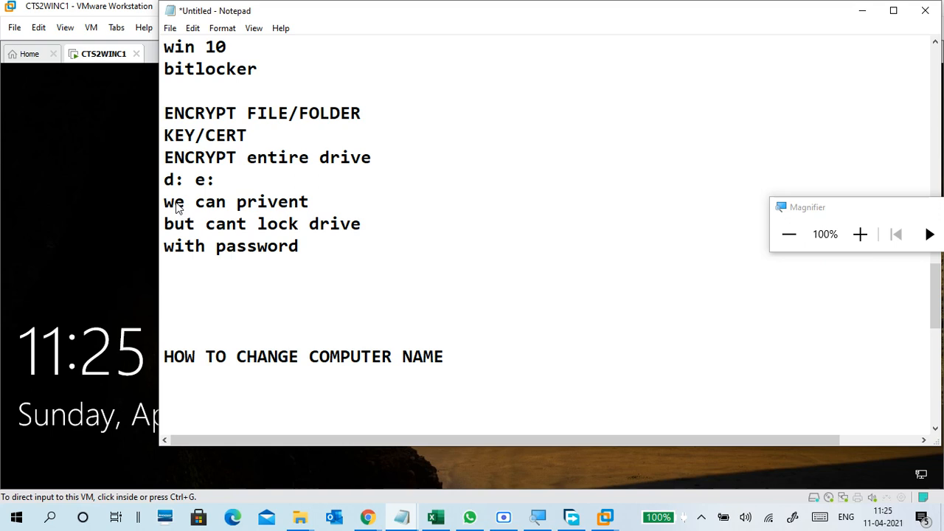
text(unauth )
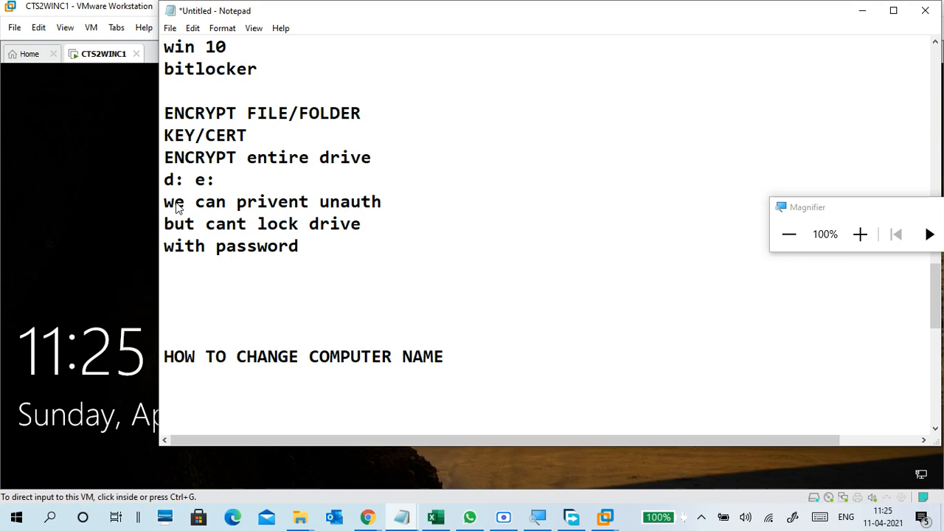
text(access)
key(Return)
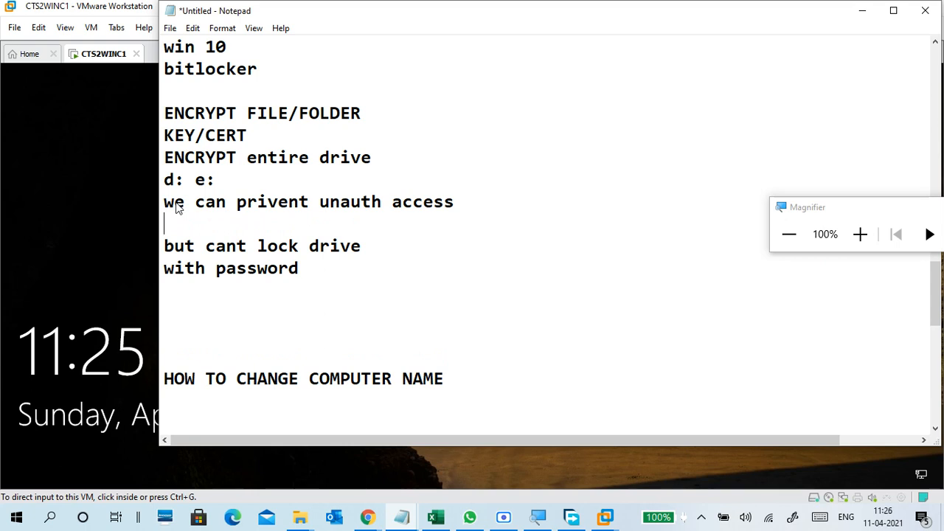
text(to give access )
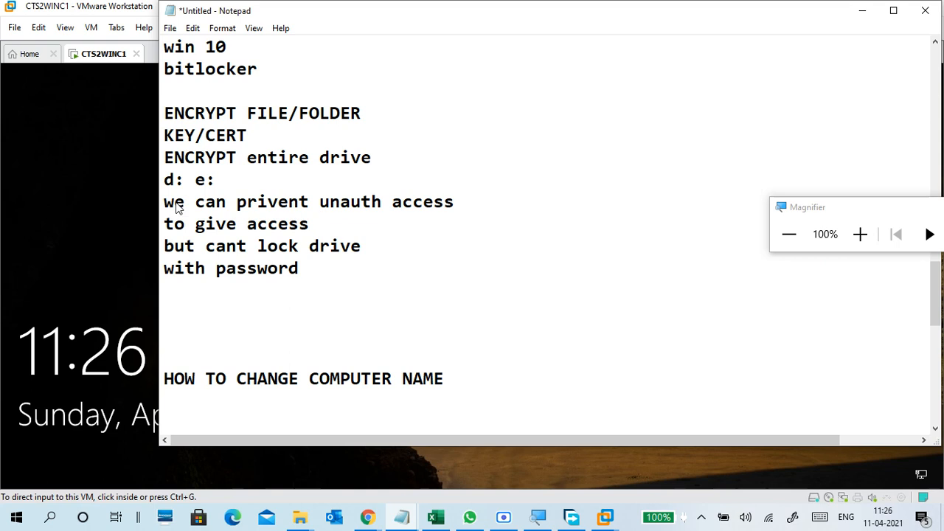
text(, share c)
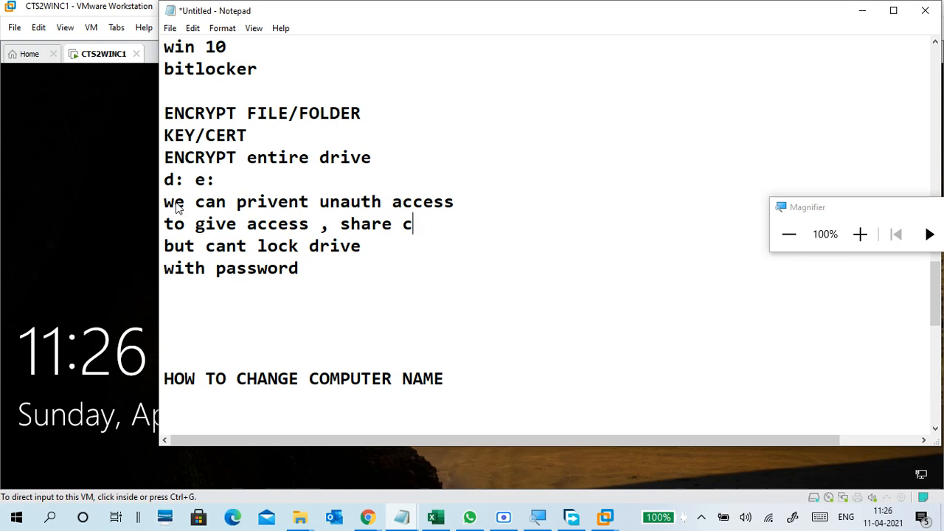
text(ert/)
key(BackSpace)
text(to other users)
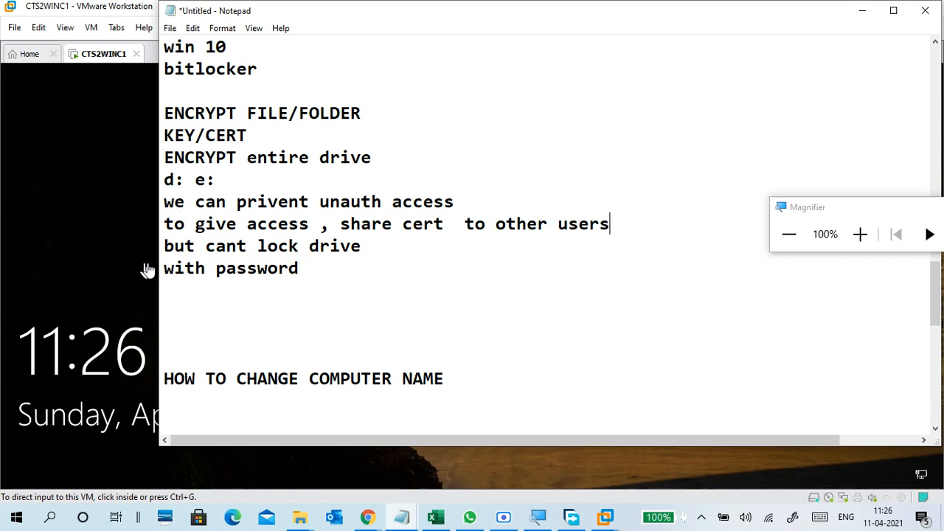
drag(174, 204, 534, 222)
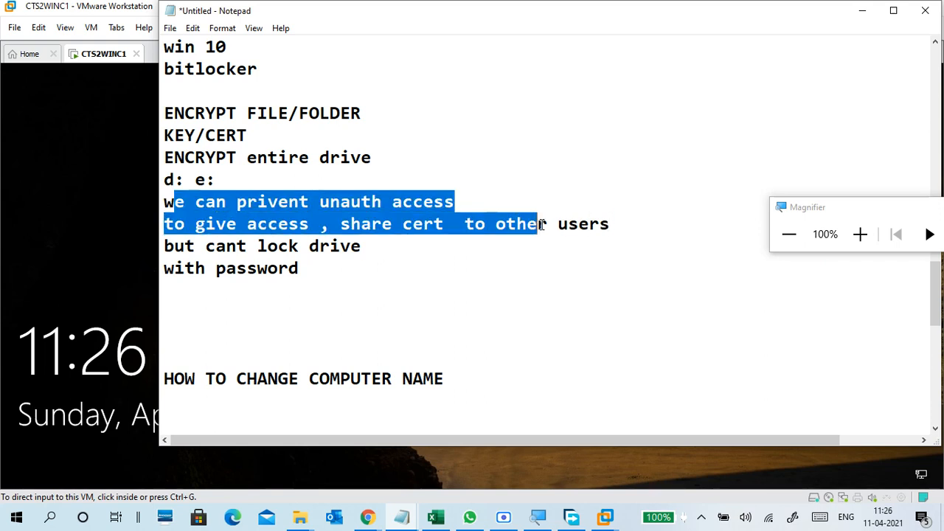
click(537, 220)
Start a new 'with bitlocker' line below 'with password'.
click(315, 267)
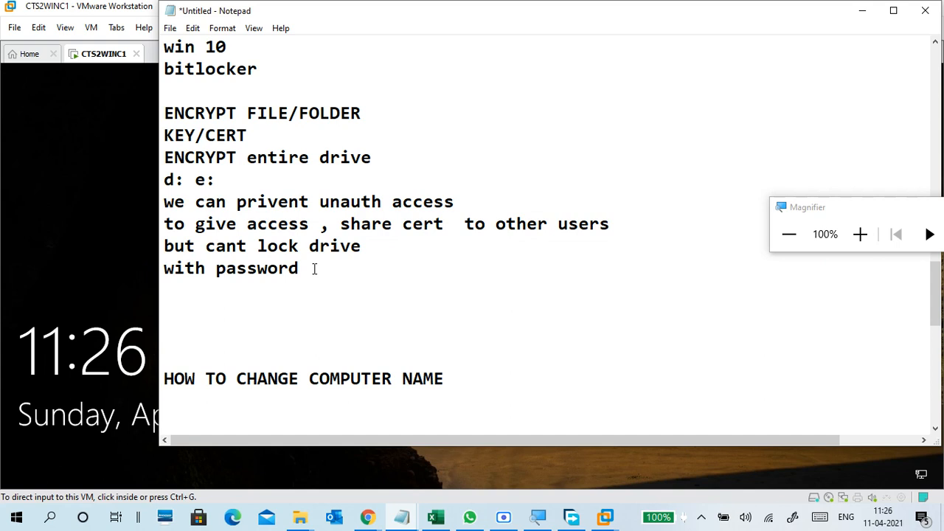
key(Return)
key(Return)
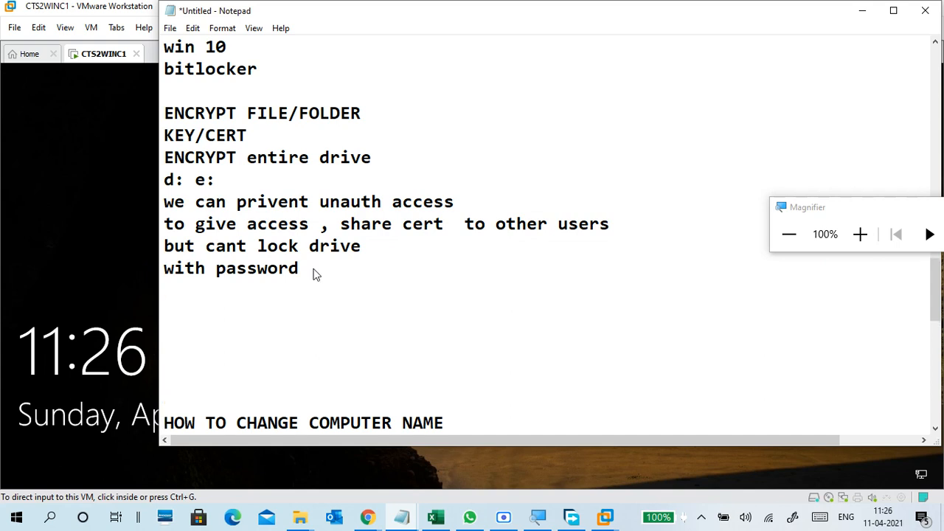
click(291, 297)
key(Return)
text(wi)
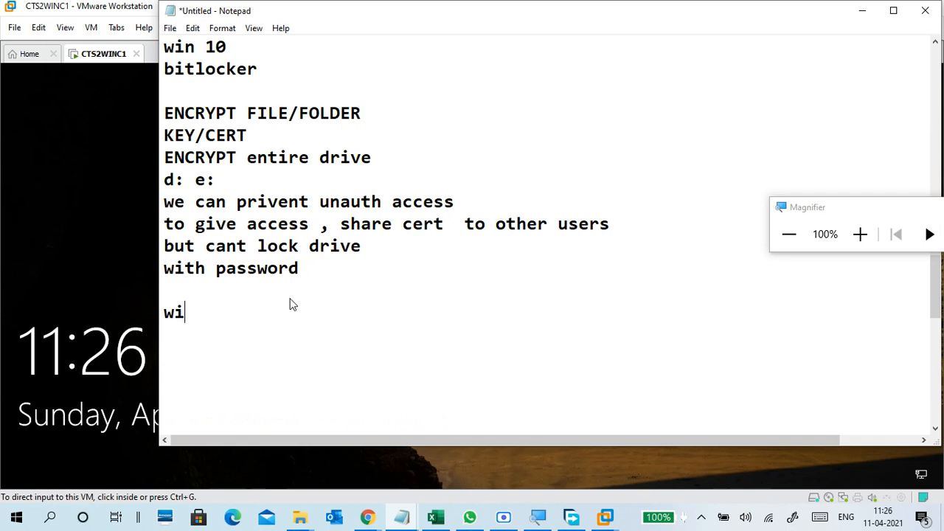
text(th bitlocker)
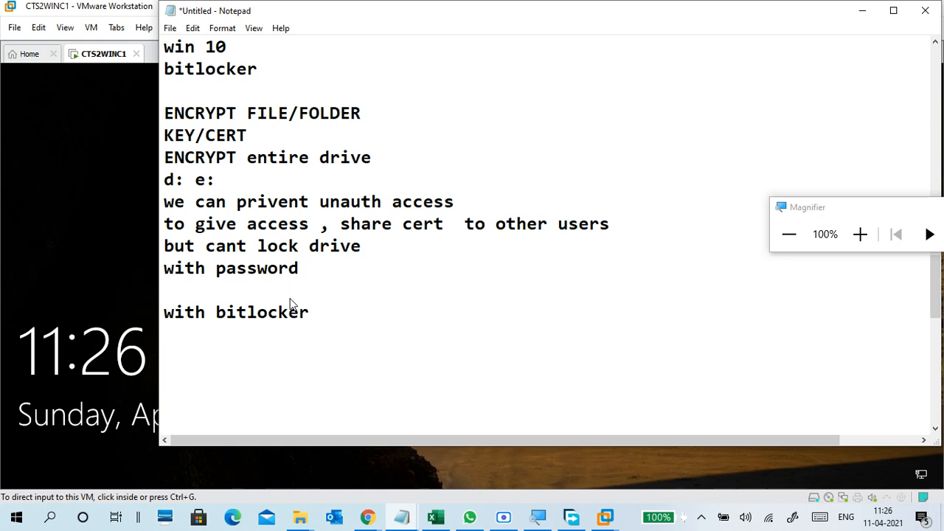
Complete 'encrypt drive and locker drive with password' and add 'any user want to access drive , they need password'.
text(encrypt )
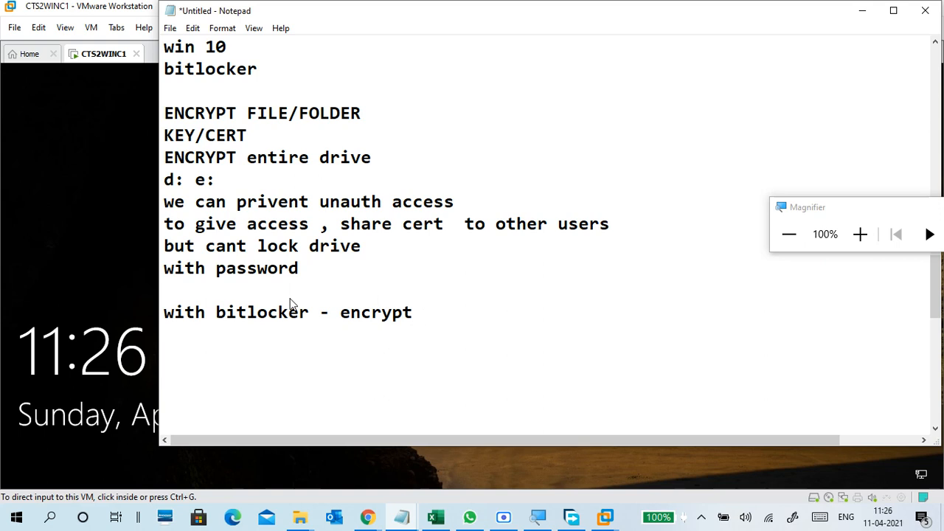
text(drive and )
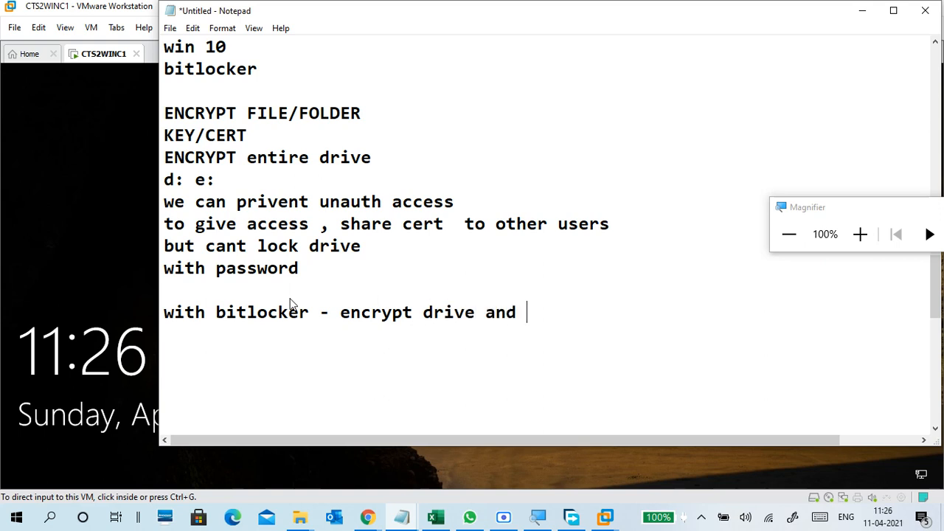
text(locker )
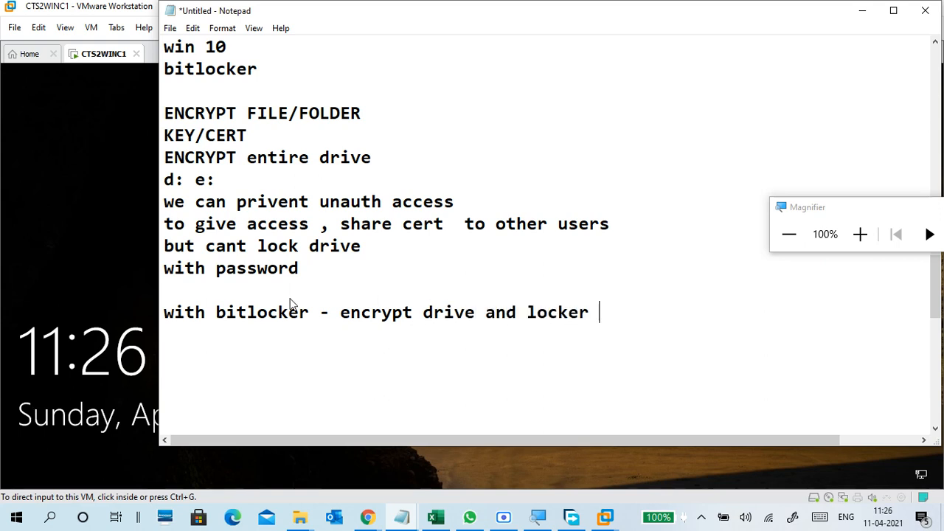
text(drive with pa)
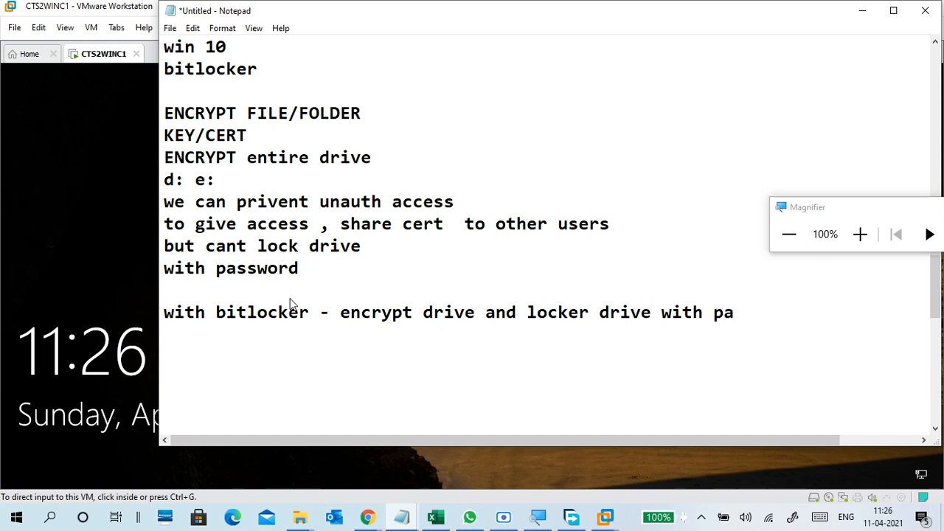
text(ssword)
key(Return)
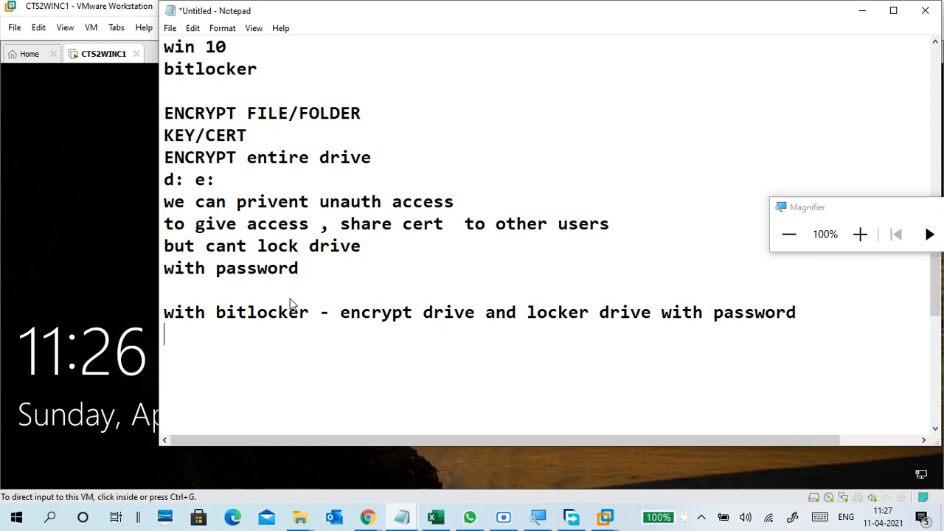
text(any user)
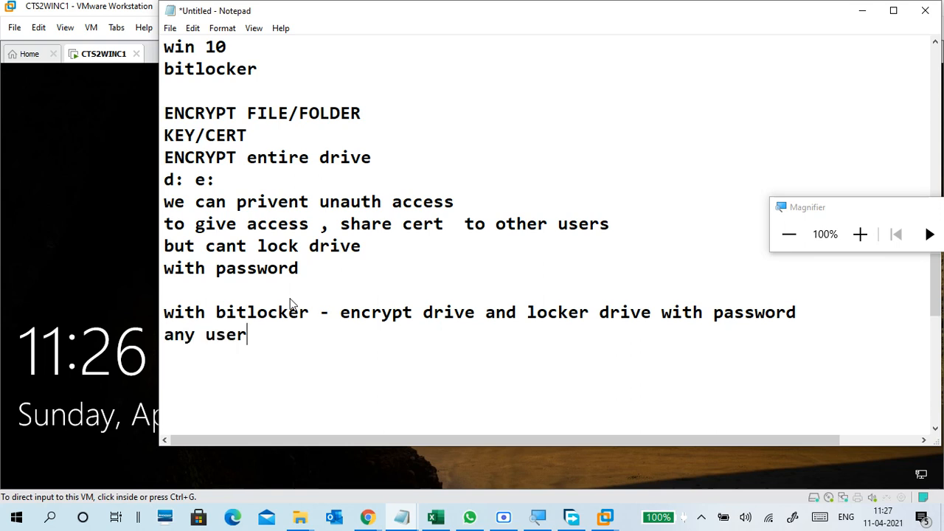
text( want to )
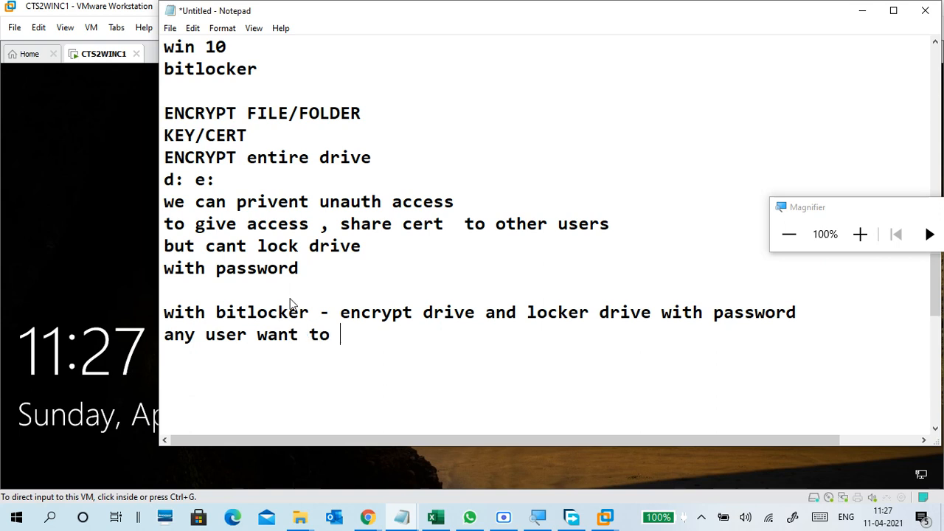
text(ac)
key(BackSpace)
text(access)
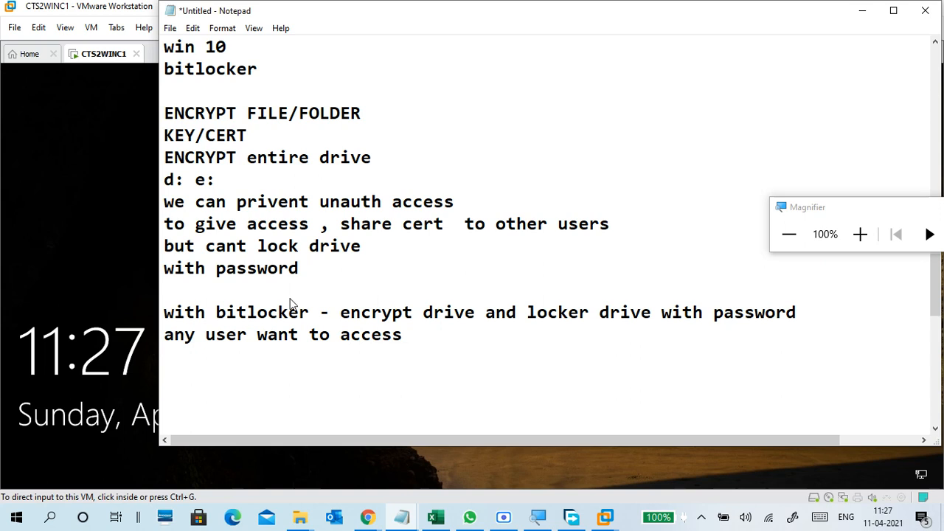
text( drive , th)
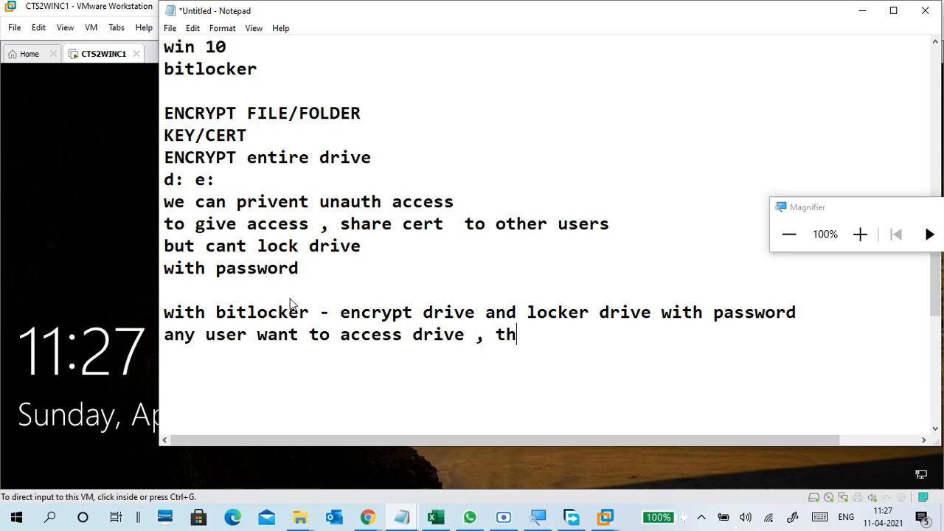
text(ey need )
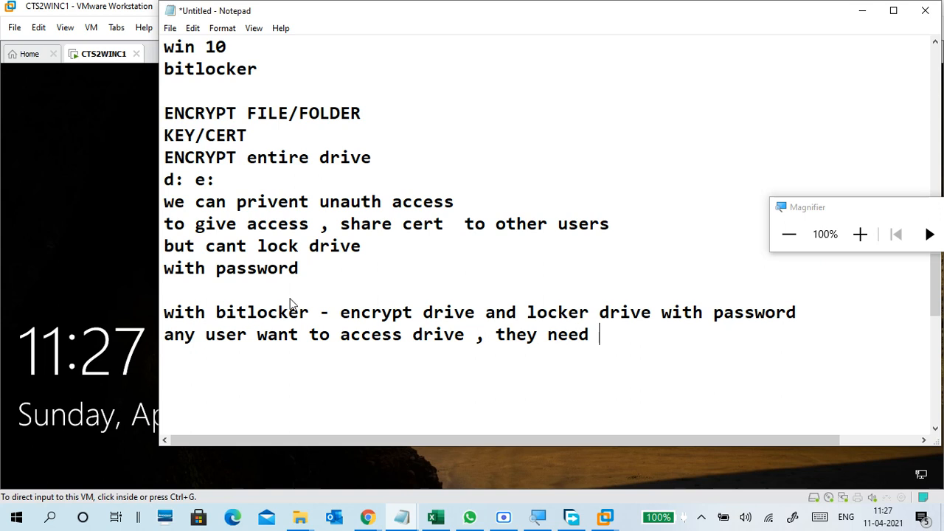
text(passwd)
key(BackSpace)
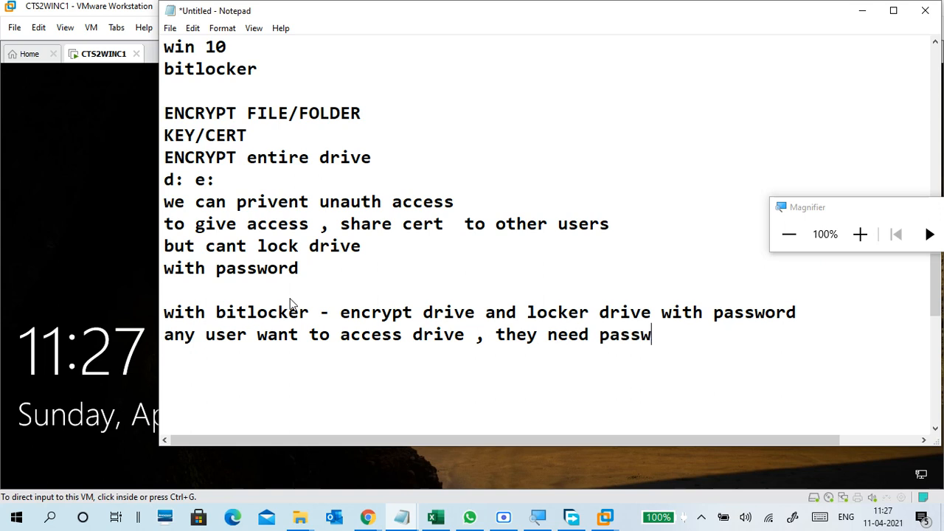
text(ord)
drag(164, 110, 308, 270)
click(305, 270)
click(287, 291)
click(321, 313)
drag(216, 316, 480, 313)
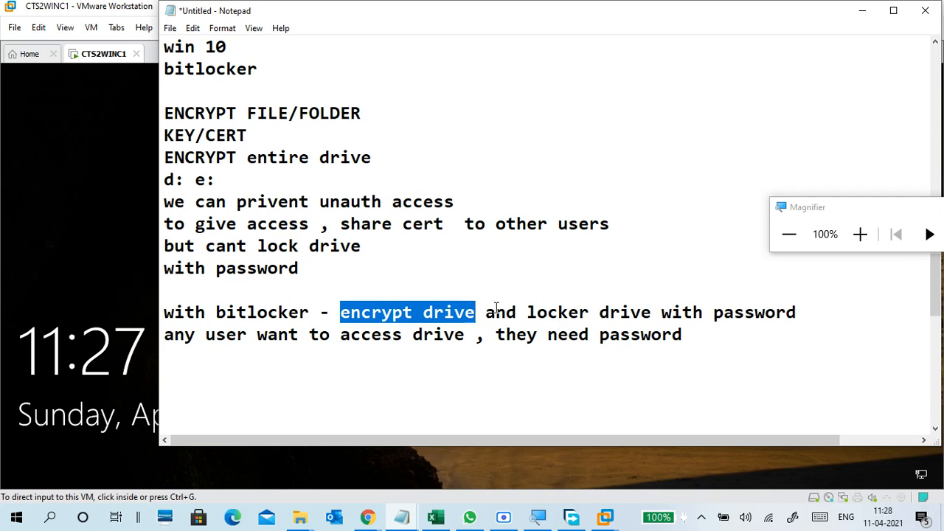
drag(537, 313, 791, 312)
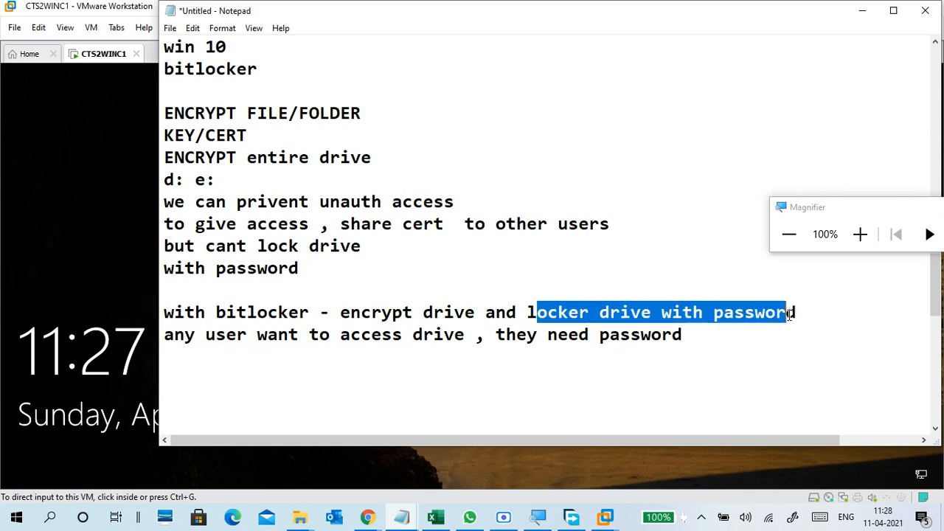
drag(174, 337, 677, 336)
click(239, 373)
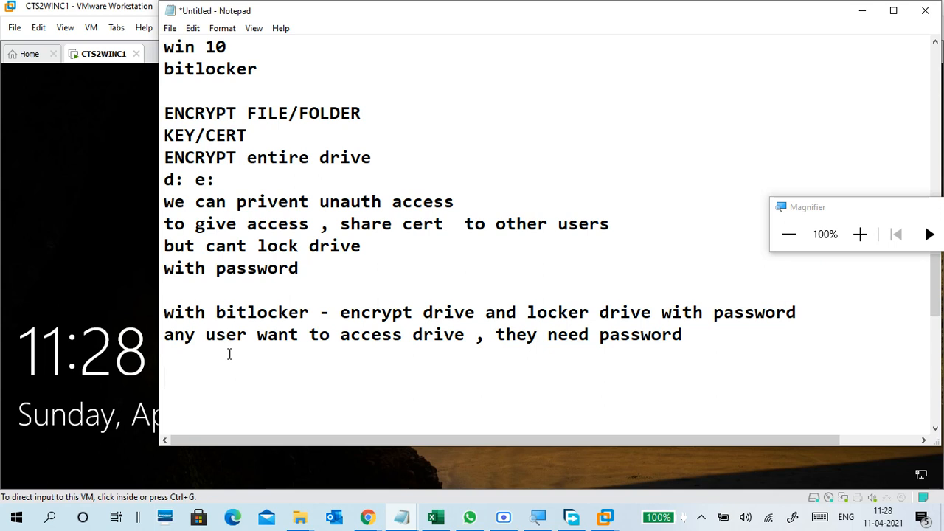
Type 'to lock drive after unlock with password' on a new line.
click(230, 356)
key(Return)
text(to lock drive )
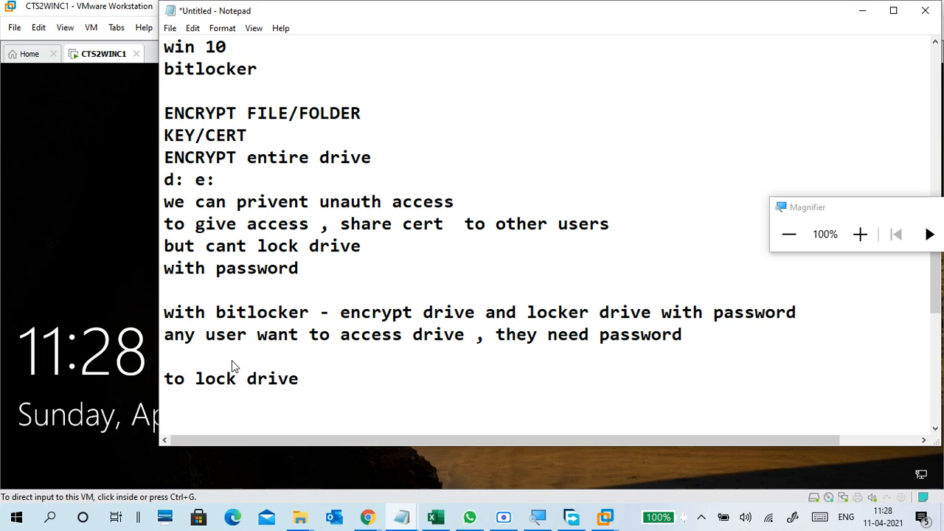
text(after unlo)
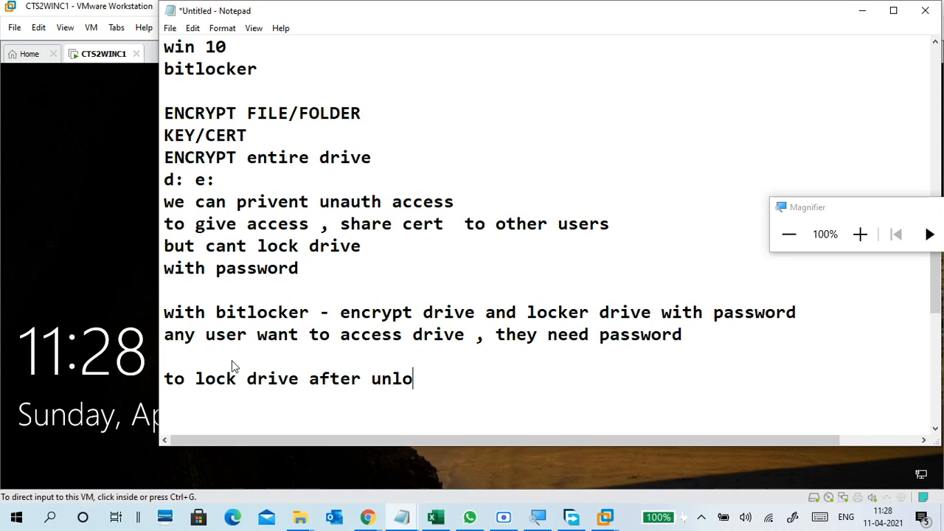
text(ck with pa)
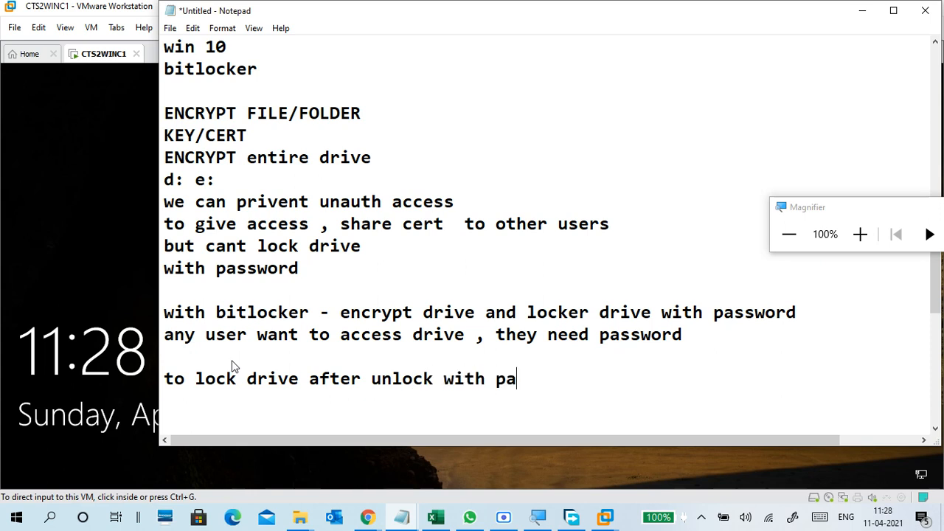
text(ssword)
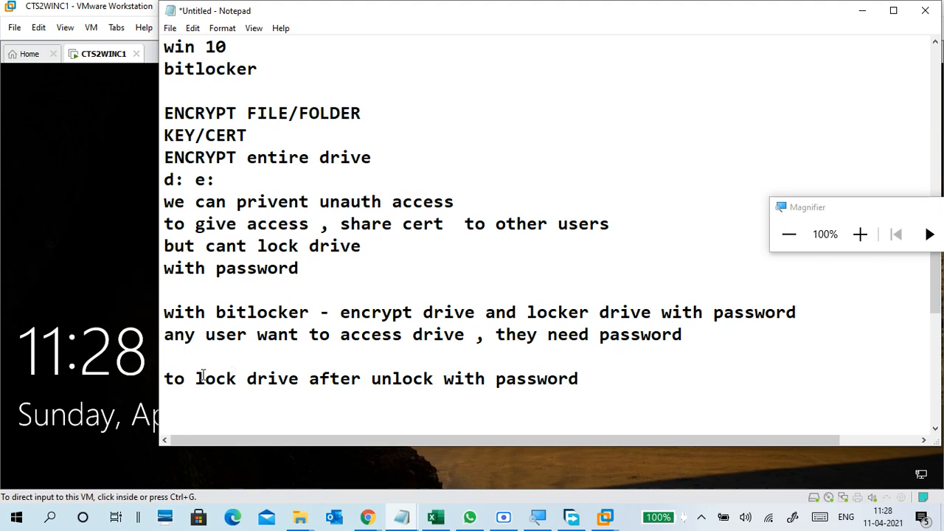
Bracket '(with password)' and append ' -- restart/next boot' to the note.
click(443, 378)
text(()
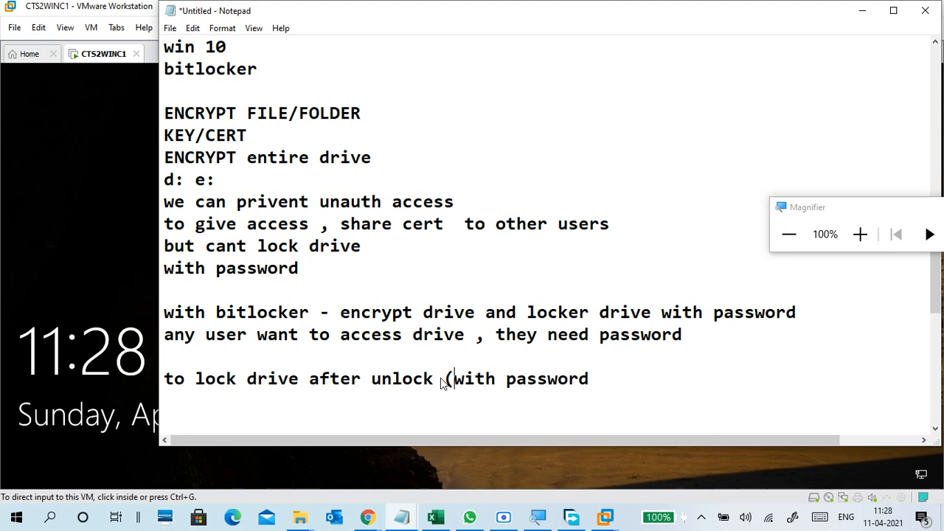
key(Right)
key(Right)
key(Right)
key(Right)
key(Right)
key(Right)
key(Right)
key(Right)
key(Right)
key(Right)
key(Right)
key(Right)
key(Right)
key(Right)
key(Left)
text() -- resta)
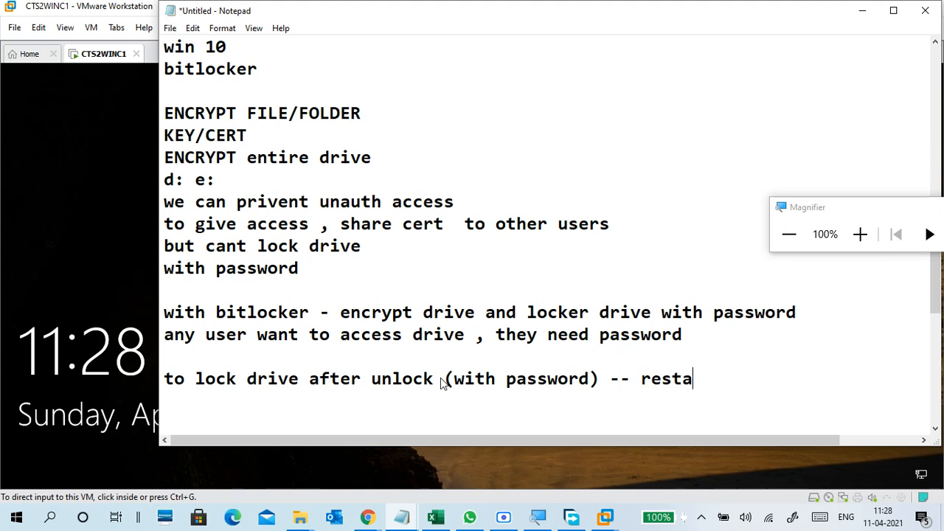
text(rt/next boot)
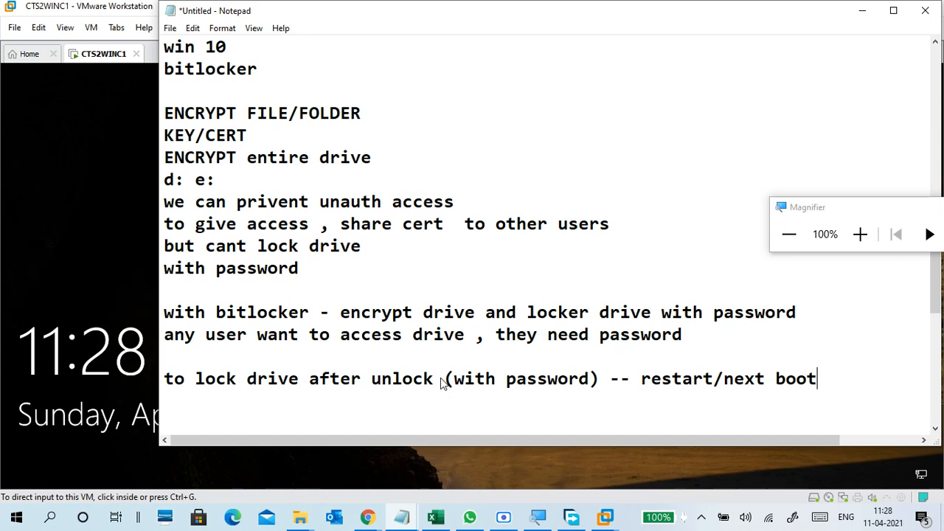
scroll(447, 377, down, 1)
click(420, 347)
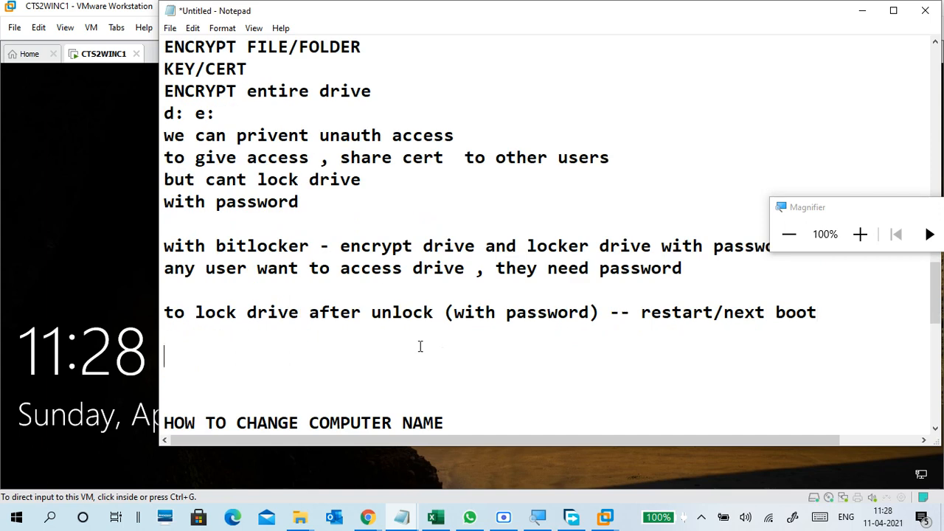
click(133, 296)
Sign in to the CTS2WINC1 Windows 10 VM using the account password.
click(269, 355)
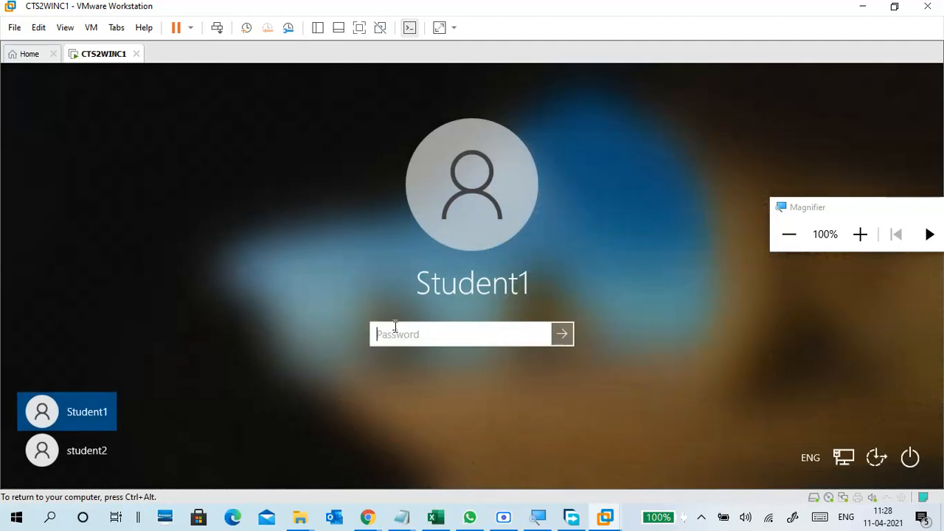
text(•••••••••)
key(Return)
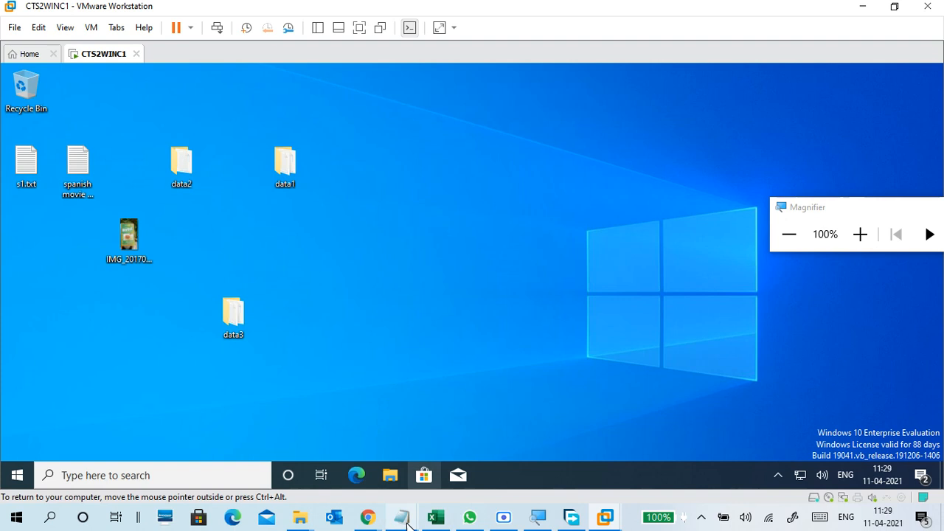
Add the note 'never use bitlock on c: (os drive)' below the existing notes.
mouse_move(405, 520)
click(472, 450)
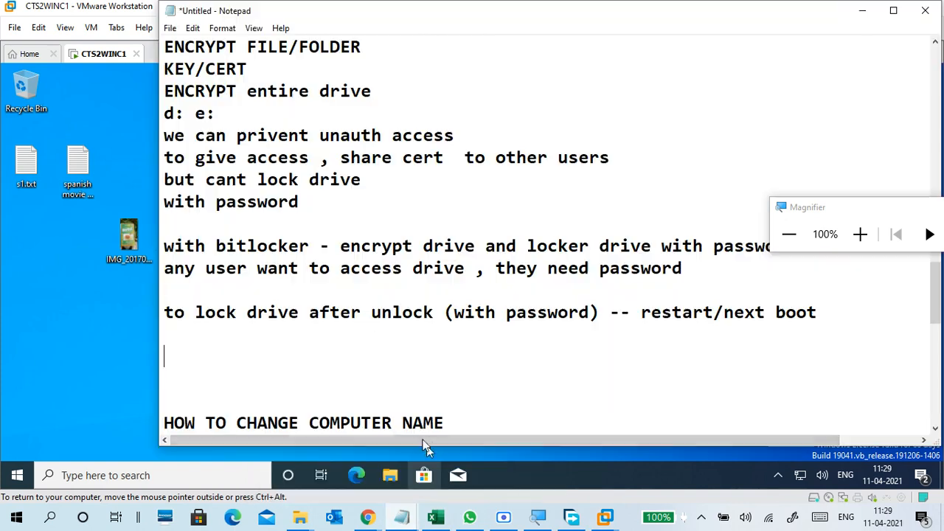
click(334, 344)
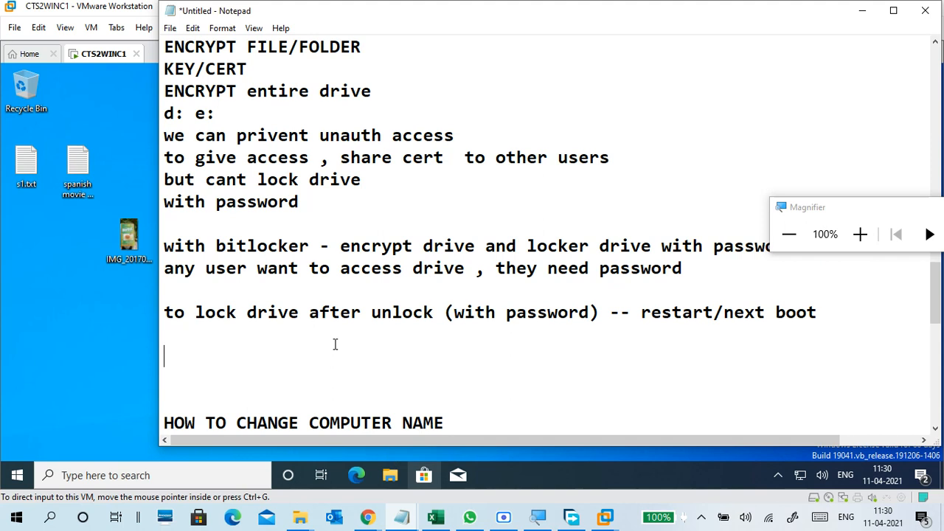
text(never bilock )
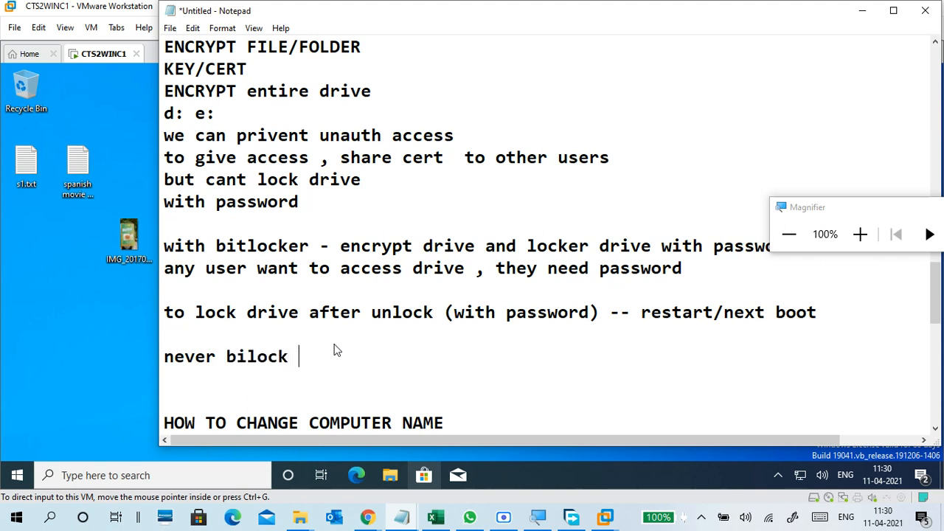
text(on)
key(Left)
key(Left)
key(Left)
key(Left)
key(Left)
key(Left)
key(Left)
key(Left)
text(t)
key(Right)
key(Right)
key(Left)
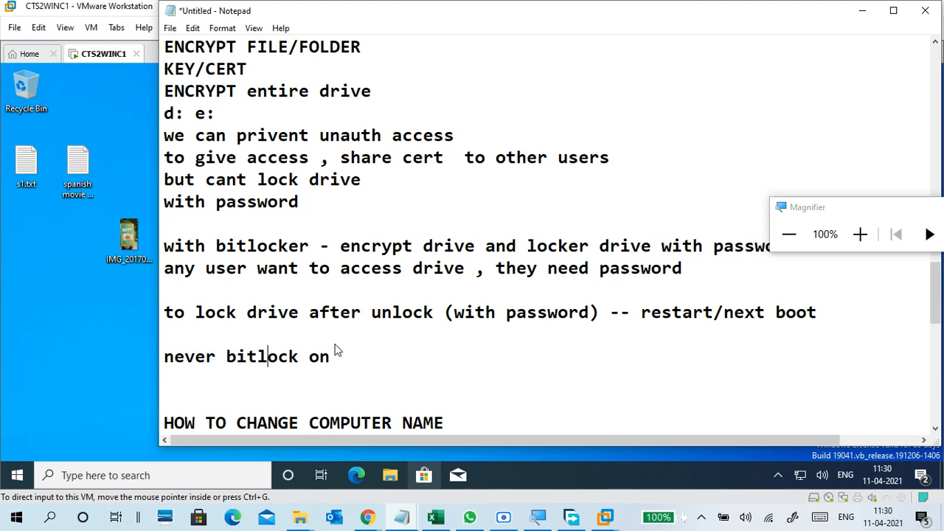
text(use)
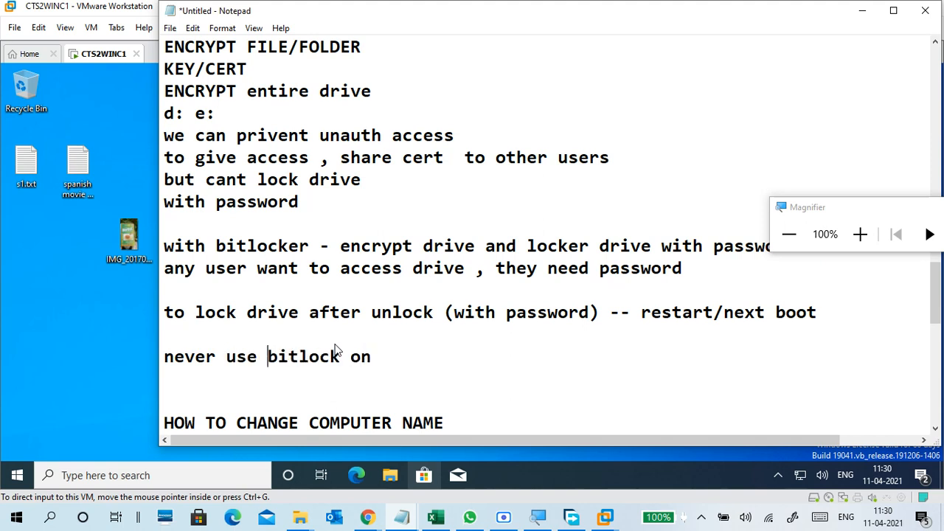
key(End)
text(c: (os dri)
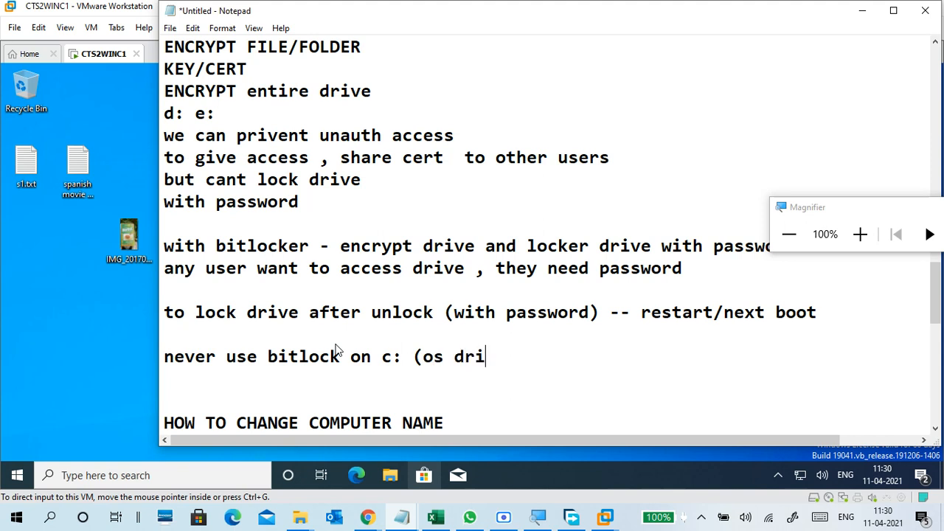
text(ve))
drag(224, 363, 527, 362)
click(527, 360)
Add the note 'dont use bitlock physical machine drives'.
click(326, 378)
text(don)
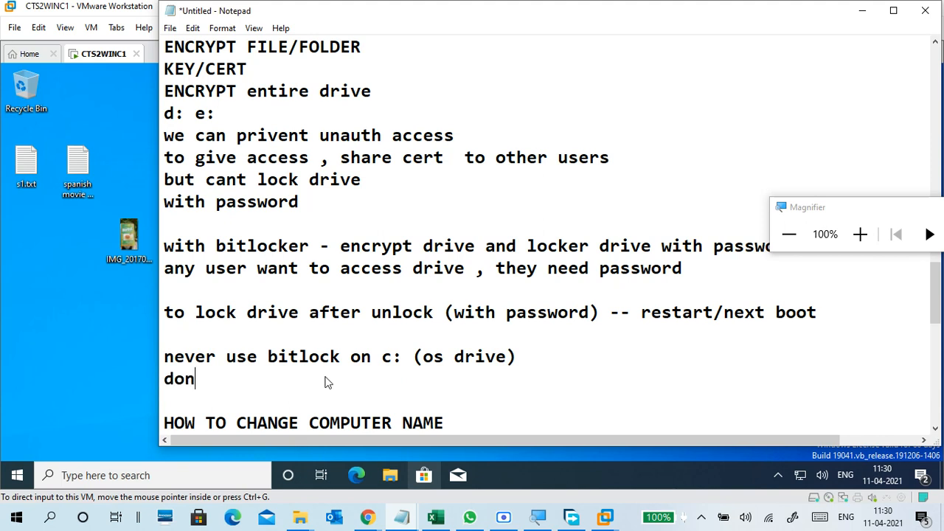
text(t user)
key(BackSpace)
text(bi)
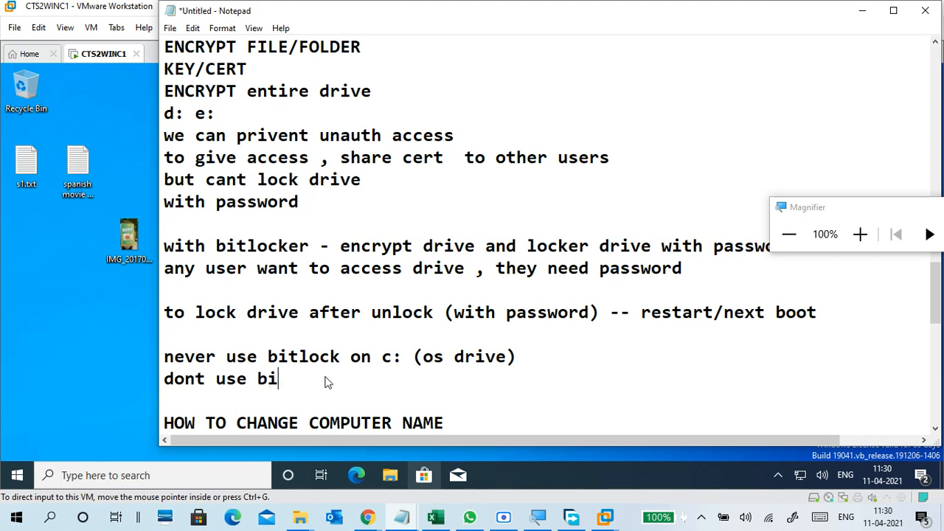
text(tlock physi)
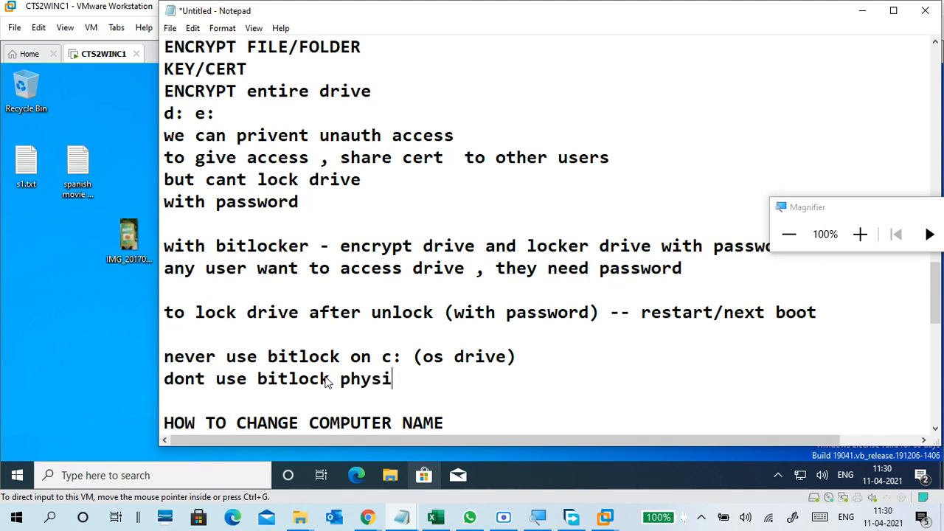
text(cal machine)
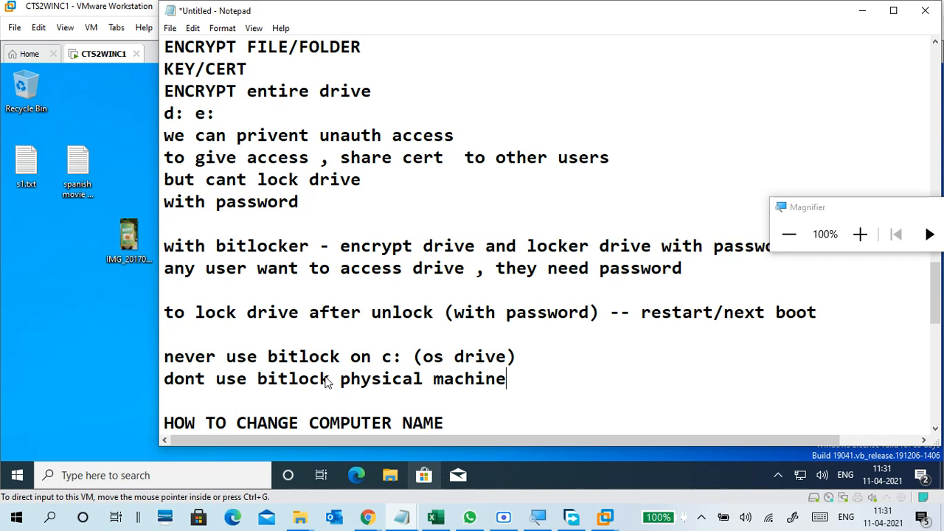
text(drives)
key(Return)
key(Return)
key(Return)
key(Return)
key(Return)
key(Return)
key(Return)
key(Return)
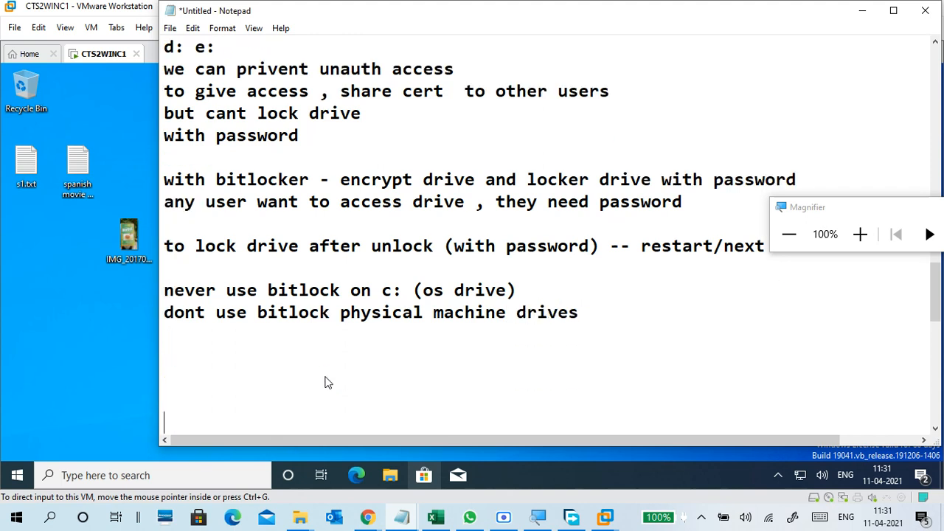
Add notes 'bitlocker to go -- for usb drives' and 'diskmgmt.msc'.
key(BackSpace)
key(BackSpace)
key(BackSpace)
key(BackSpace)
key(BackSpace)
key(BackSpace)
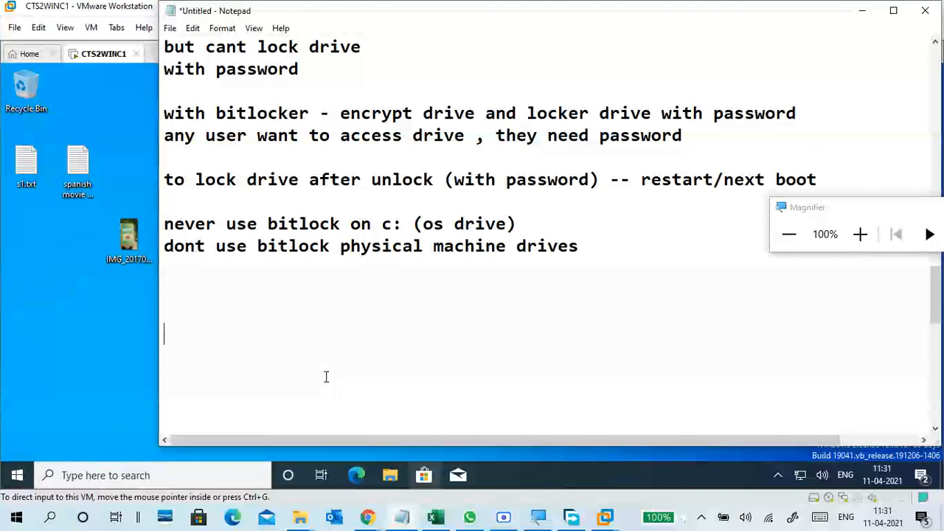
text(bit)
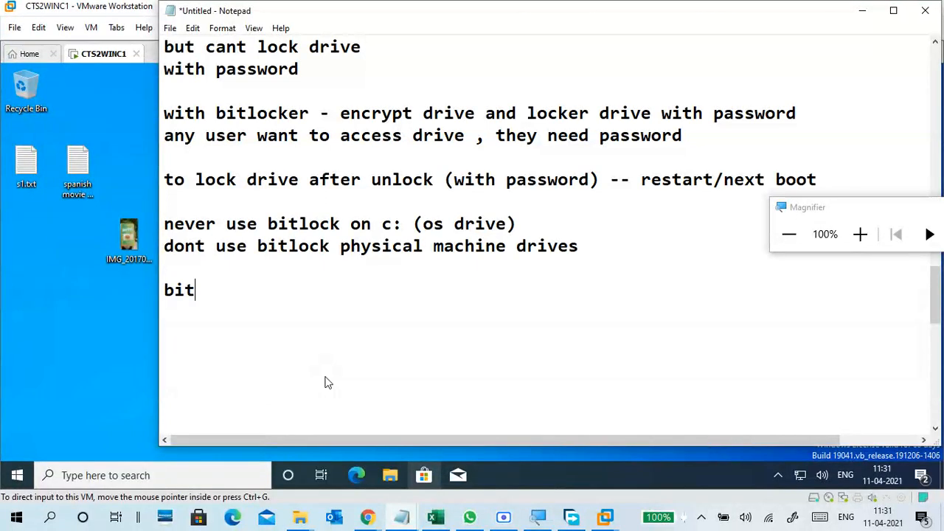
text(locker to)
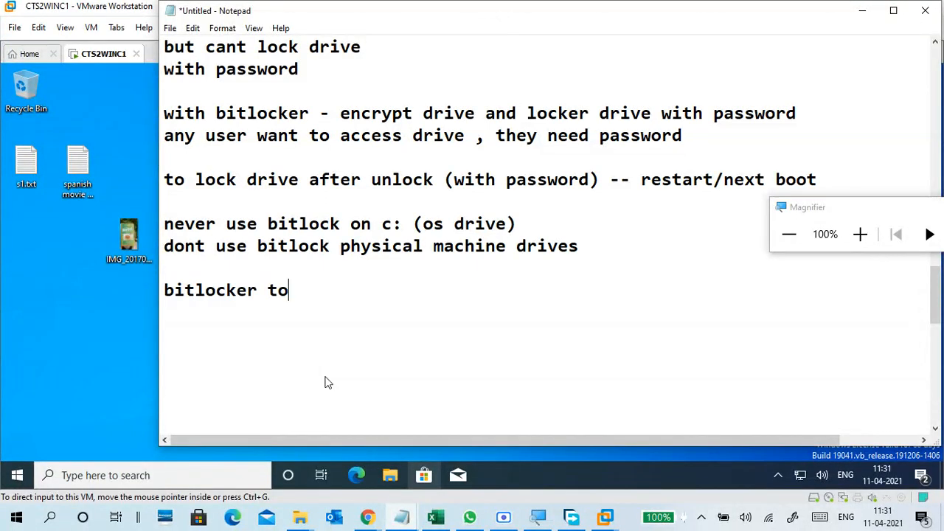
text( go  -- for )
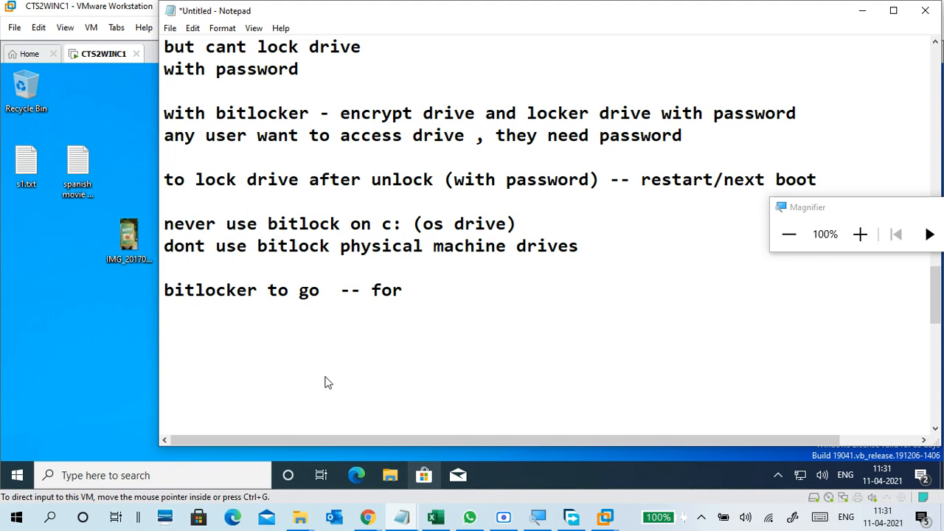
text(usb drives)
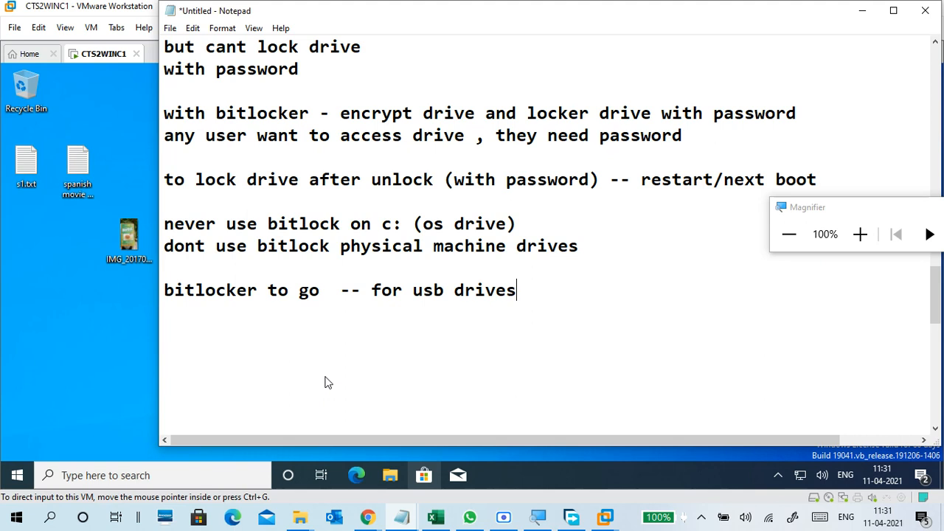
key(Return)
key(Return)
click(189, 321)
click(195, 335)
text(diskmagm)
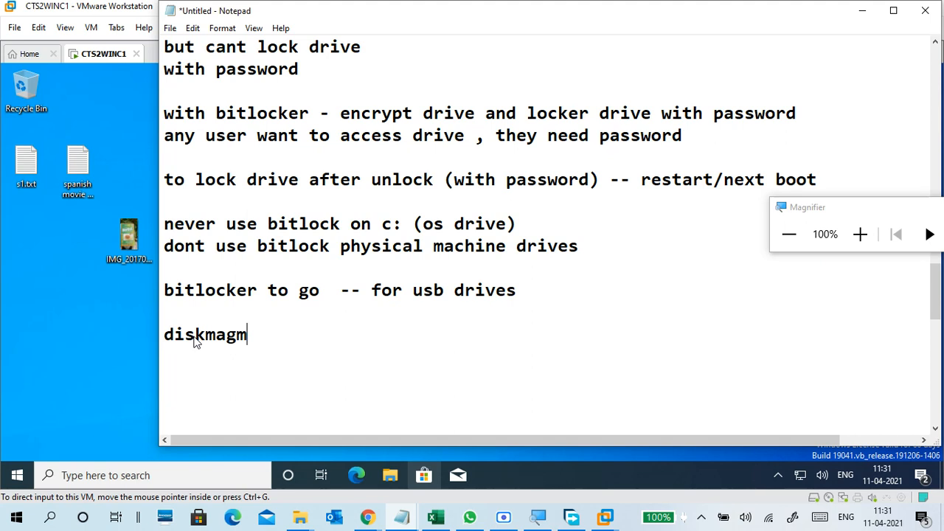
key(BackSpace)
key(BackSpace)
key(BackSpace)
text(gmt.msc)
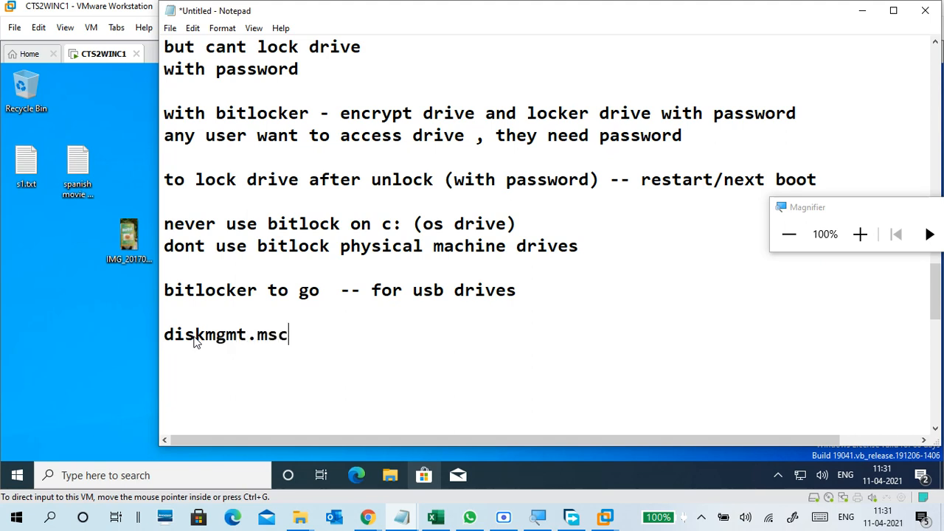
Add the steps 'create 2gb partiton' and 'put some data'.
key(Return)
key(Return)
text(create)
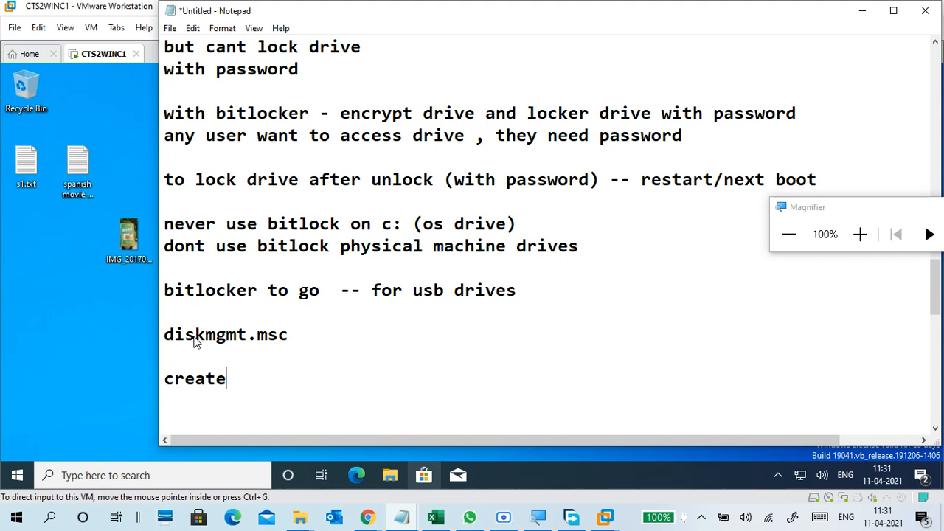
text( 2gb partiton)
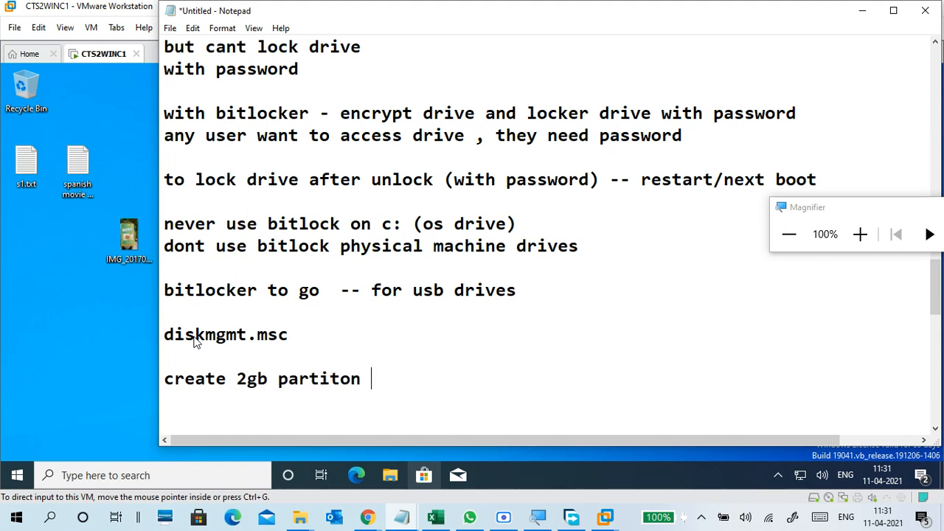
key(Return)
text(put some s)
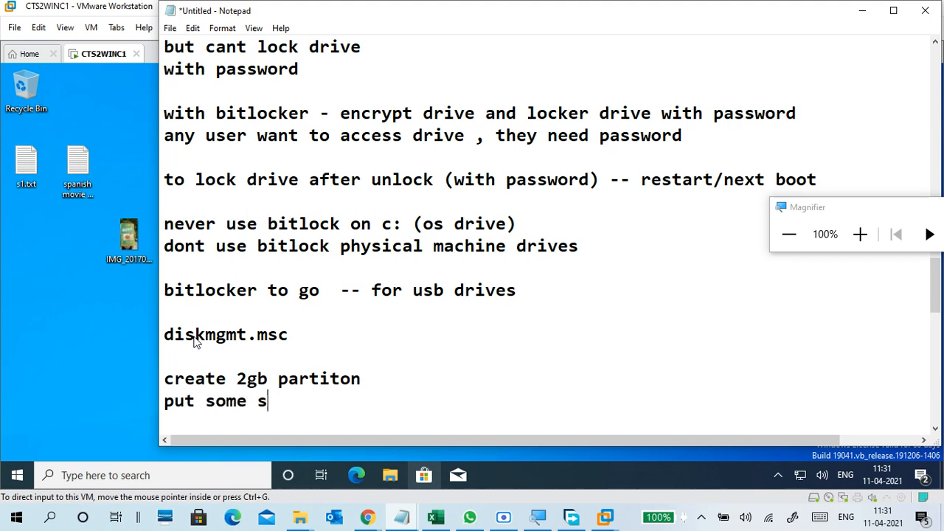
key(BackSpace)
text(data)
key(Return)
scroll(196, 341, down, 1)
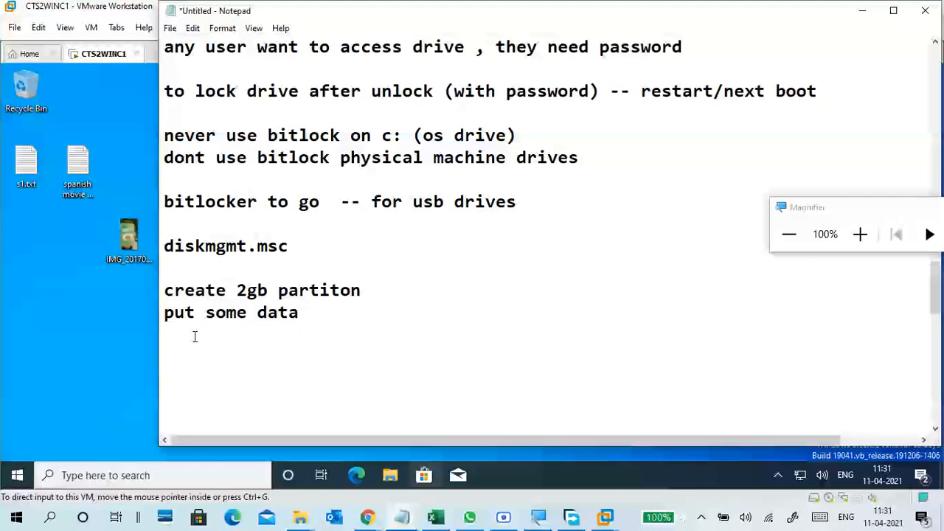
Add 'control panel', 'bitlocker' and 'follow wizard' lines, then return to the VM desktop.
key(Return)
text(control pana)
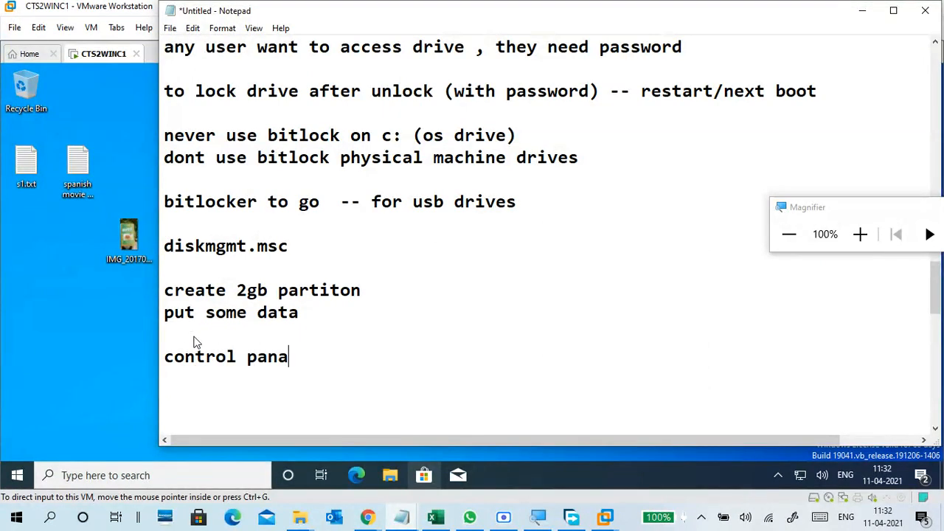
key(BackSpace)
text(el)
key(Return)
text(bil)
key(BackSpace)
text(tlocker)
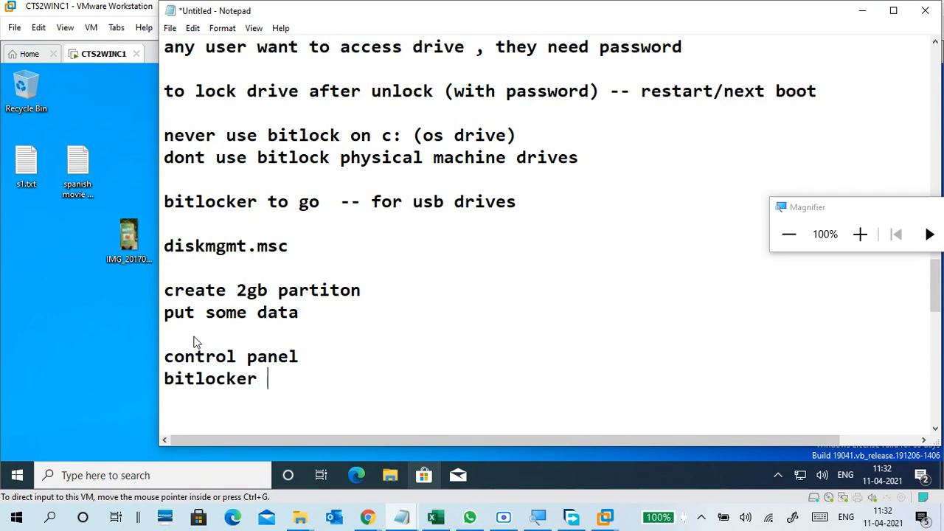
key(Return)
key(Return)
key(Return)
key(Return)
key(Return)
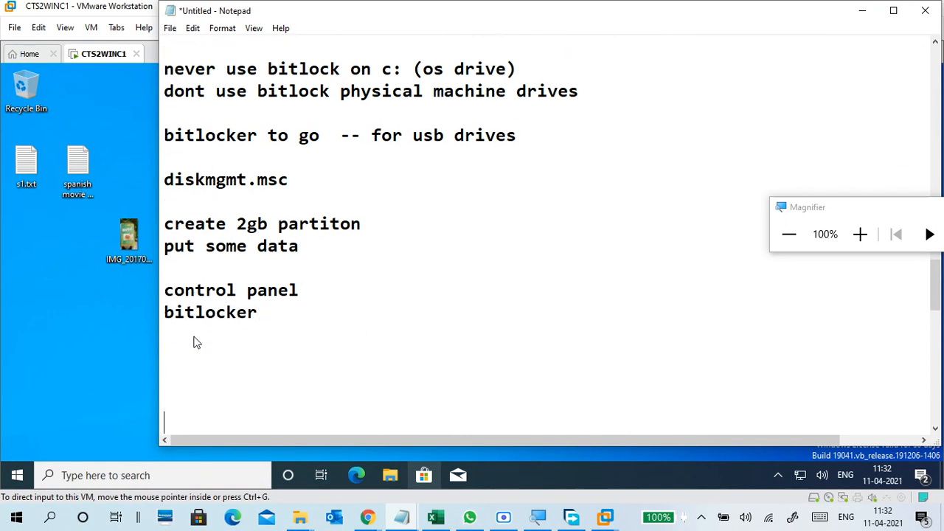
key(Up)
text(follow wizard)
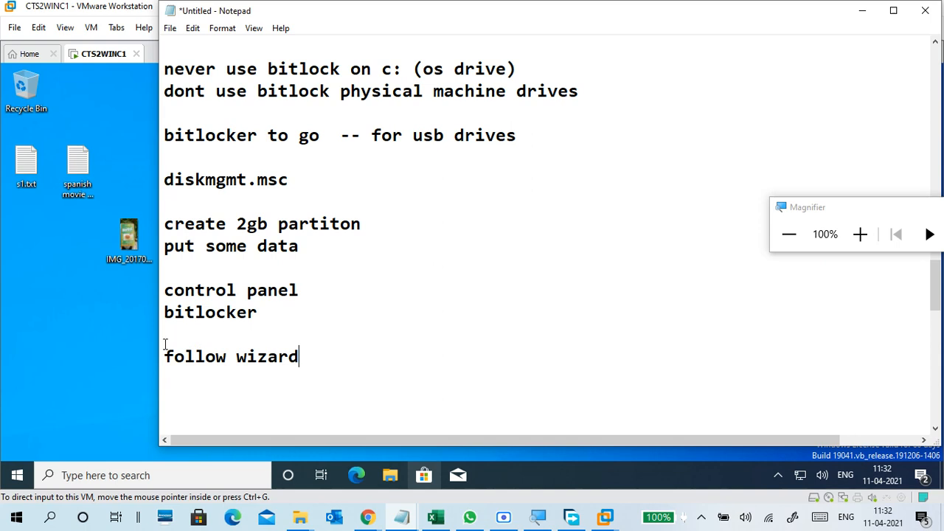
click(77, 326)
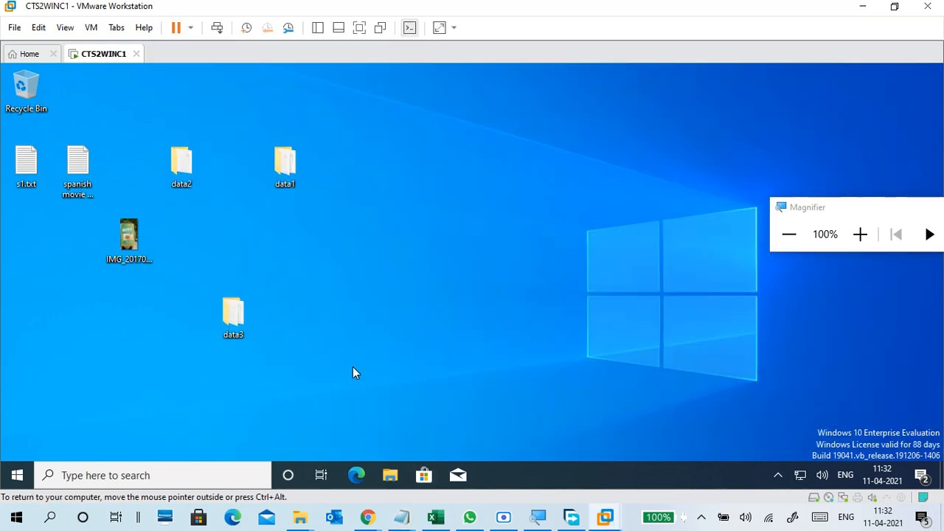
Launch Disk Management by running diskmgmt.msc from the Run box.
key(super+r)
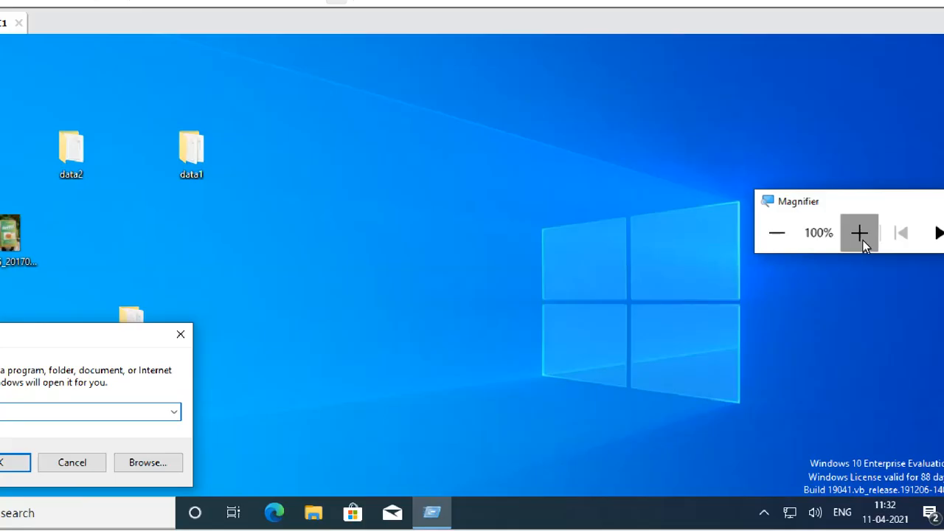
click(863, 241)
click(39, 415)
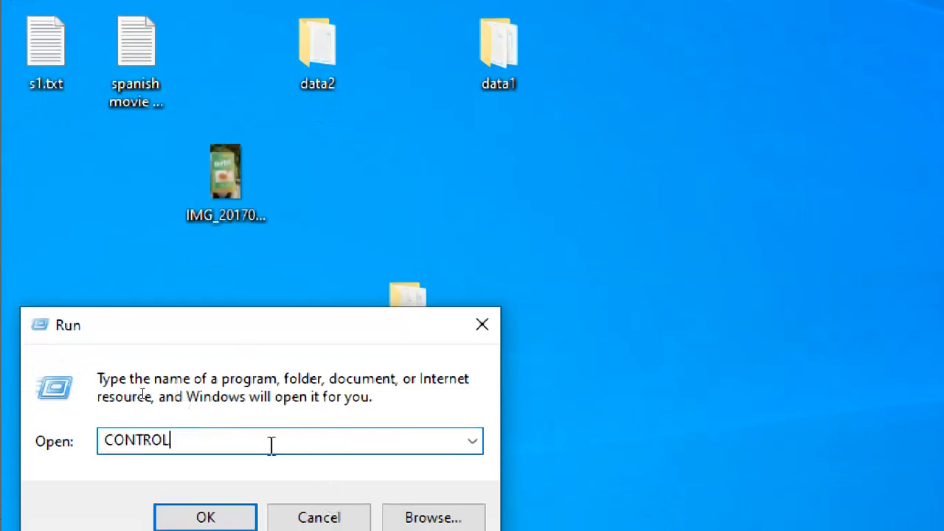
double_click(272, 446)
text(disk)
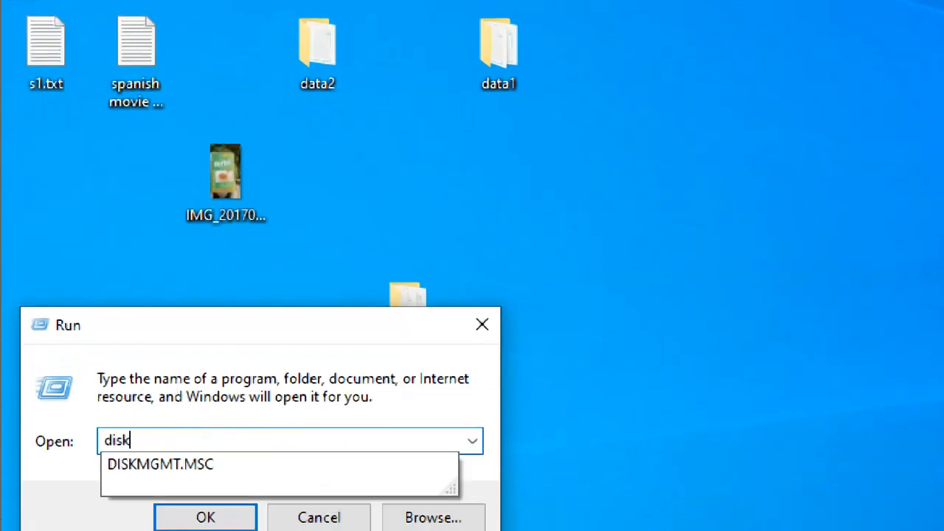
key(Down)
key(Return)
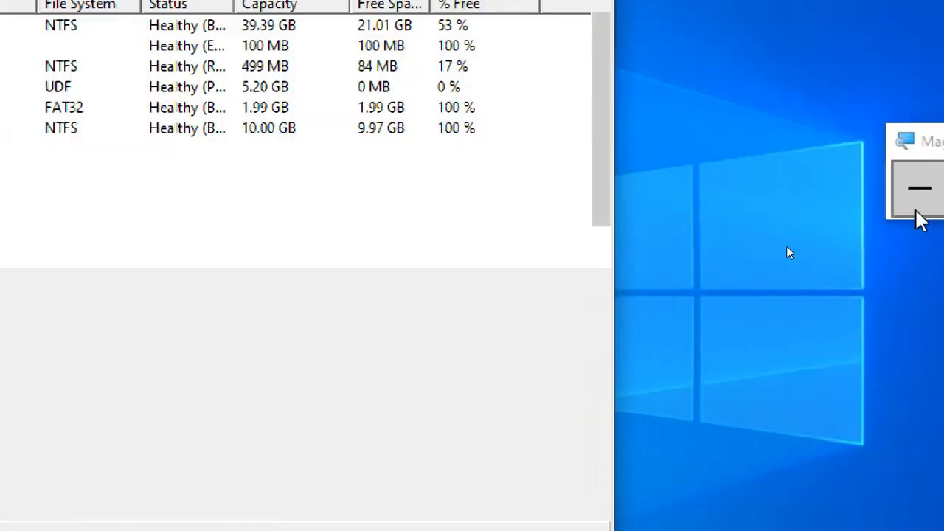
Select the 8.00 GB unallocated space on Disk 0, next to FAT DRIVE (F:).
click(916, 212)
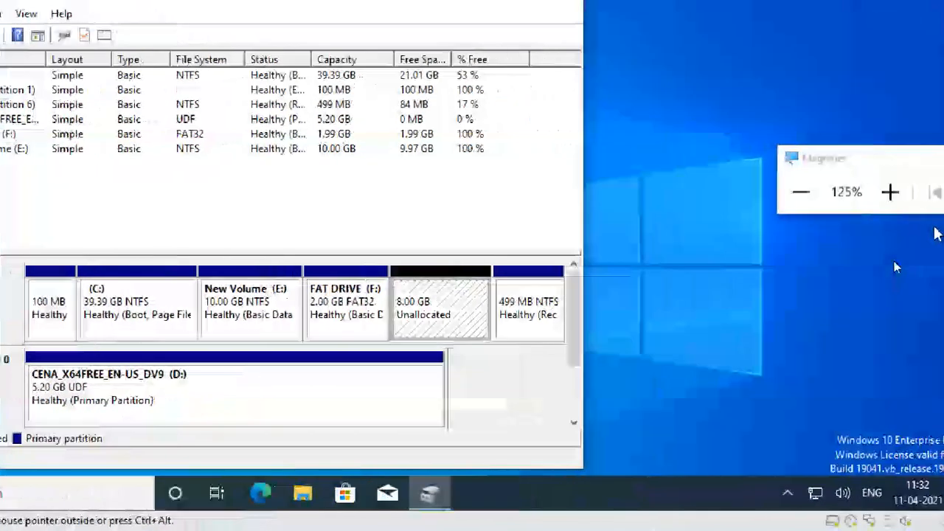
click(349, 311)
click(448, 300)
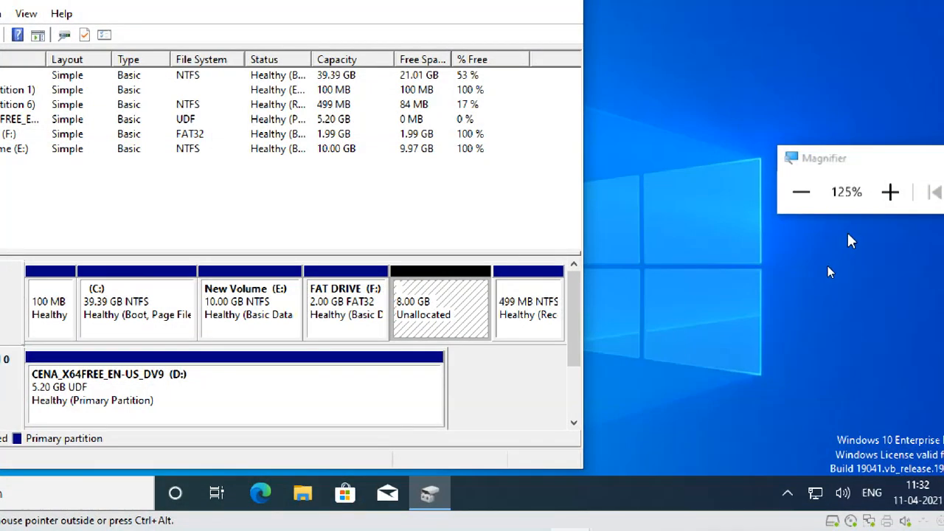
click(890, 192)
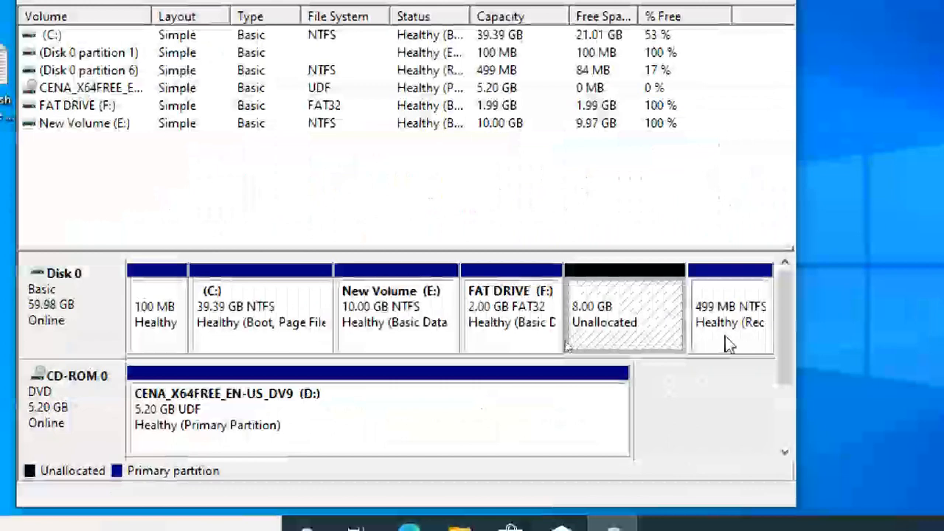
Start a New Simple Volume on the unallocated space: 2048 MB, letter G, NTFS quick format.
right_click(643, 294)
click(660, 314)
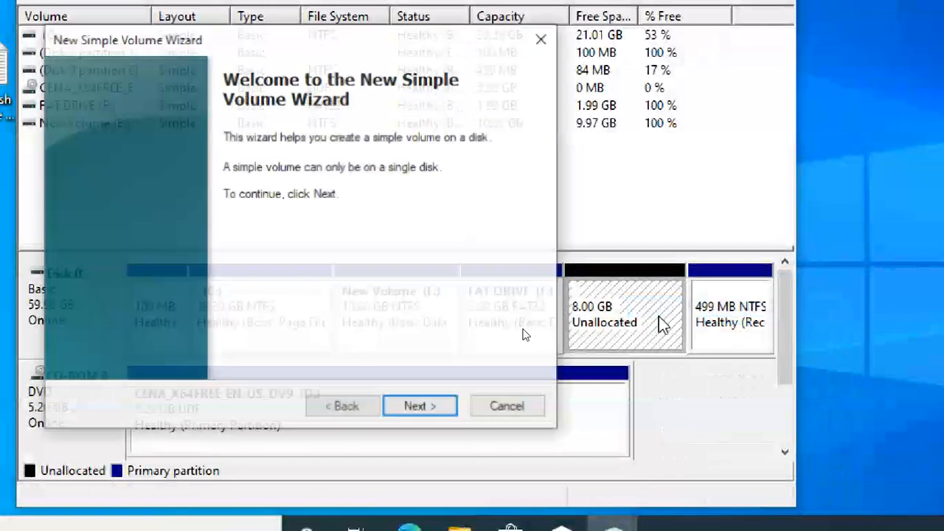
click(435, 408)
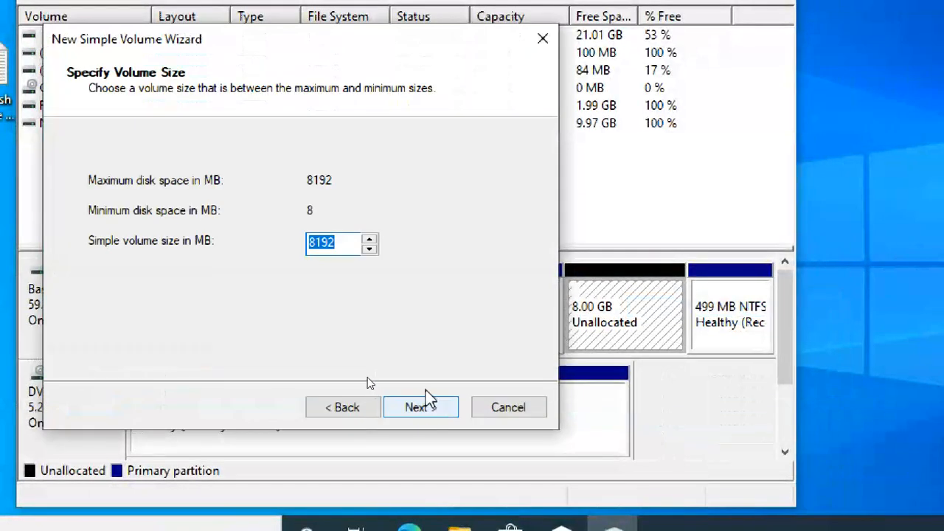
text(20)
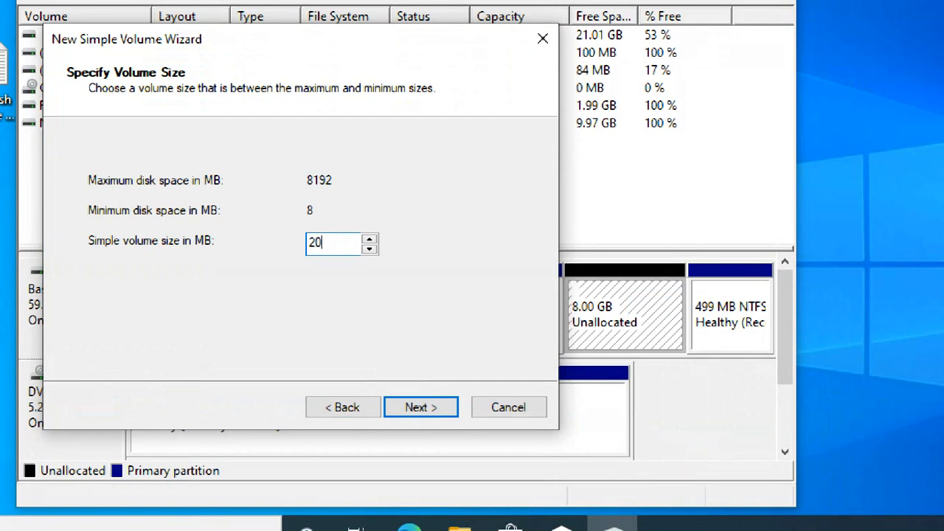
text(48)
click(422, 410)
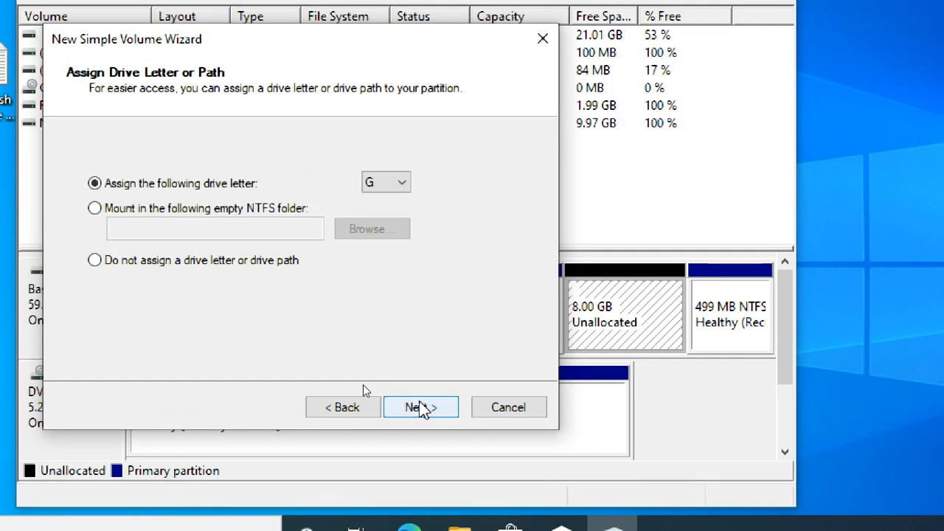
click(422, 410)
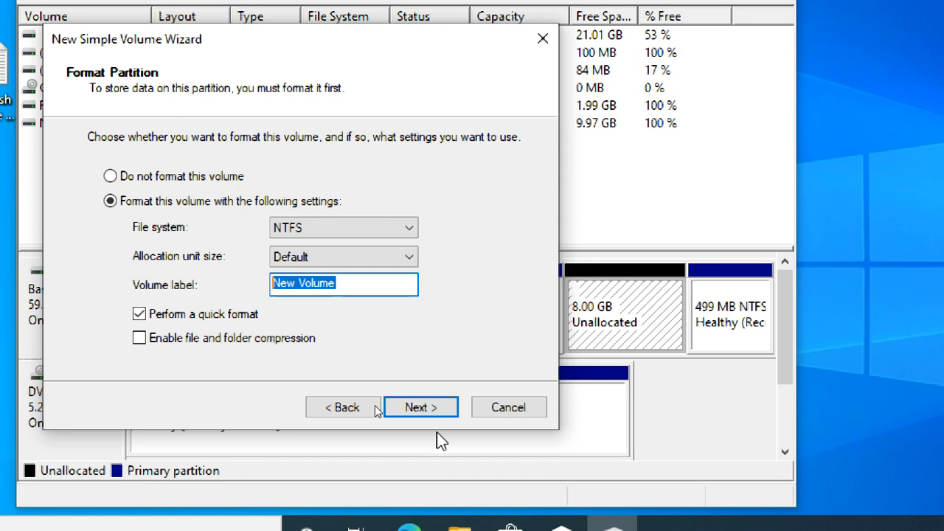
click(437, 413)
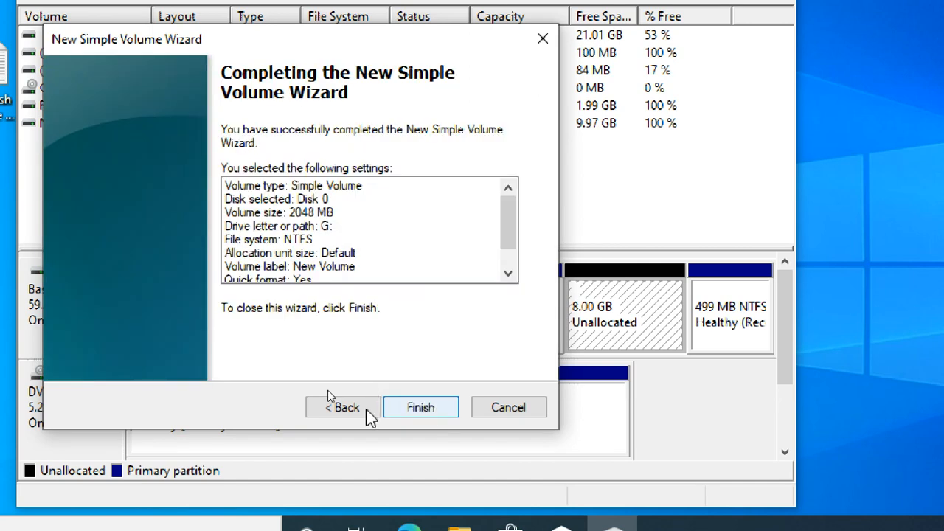
Review the wizard pages, finish creating the 2.00 GB G: volume, then close Disk Management.
click(361, 415)
click(361, 415)
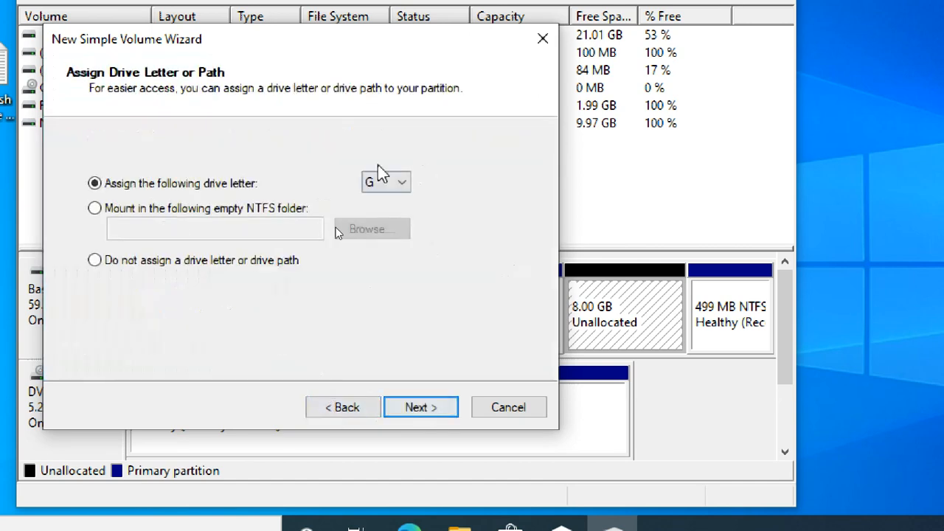
click(419, 411)
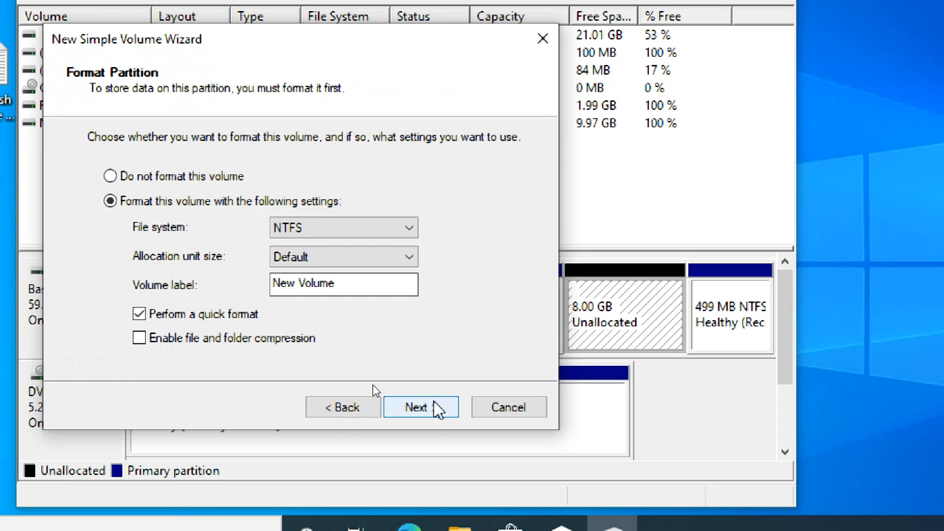
click(436, 410)
click(349, 407)
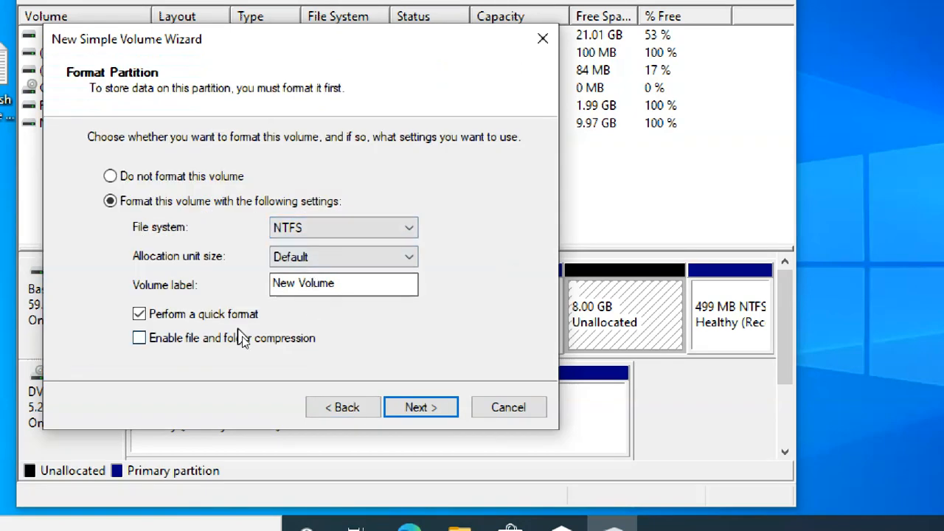
click(429, 410)
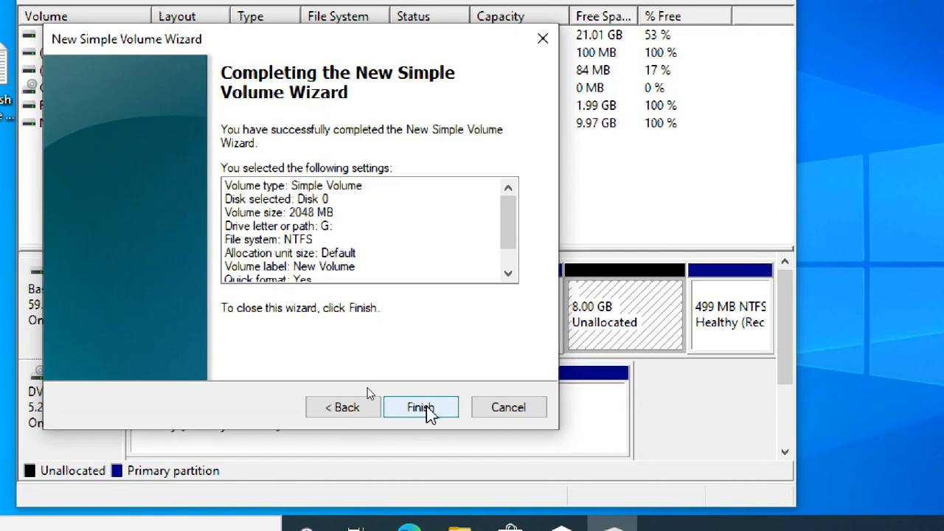
click(423, 410)
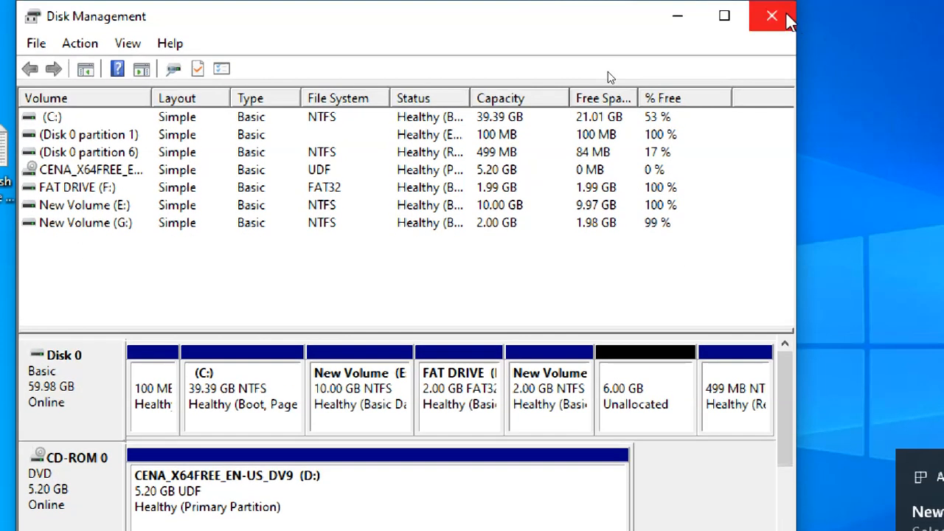
click(554, 396)
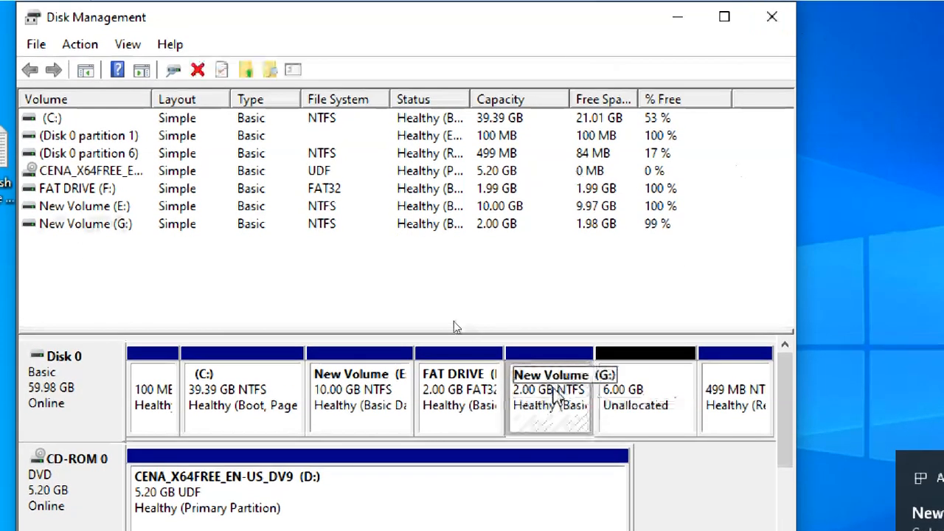
click(773, 18)
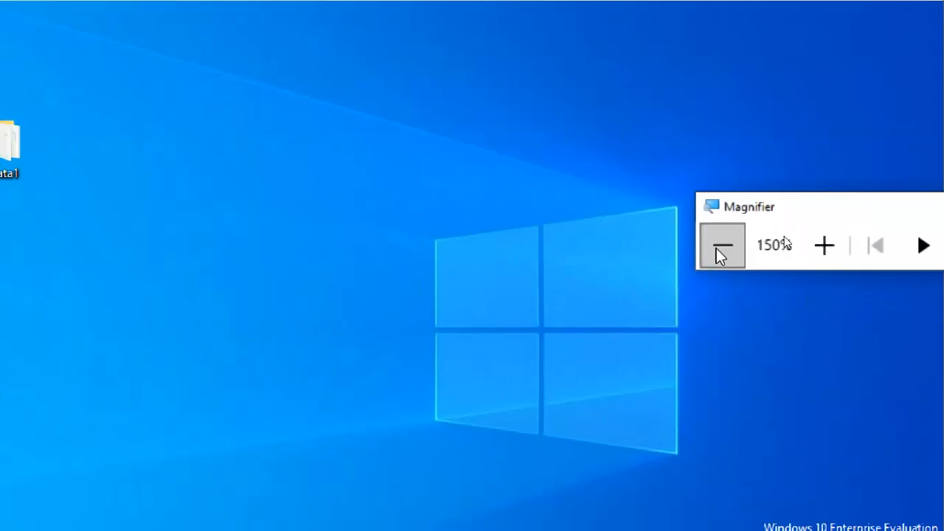
Make the VM fill the screen at 125% zoom and open the empty New Volume (G:).
click(819, 245)
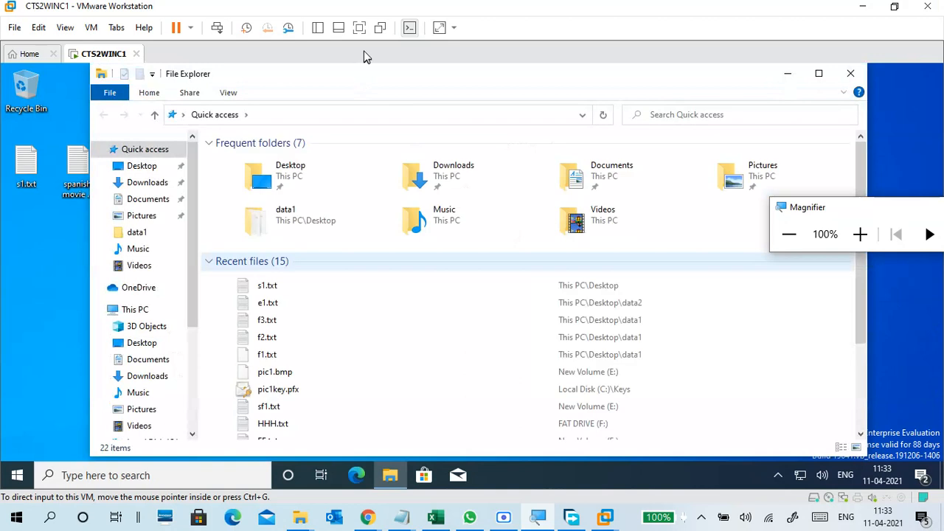
click(360, 28)
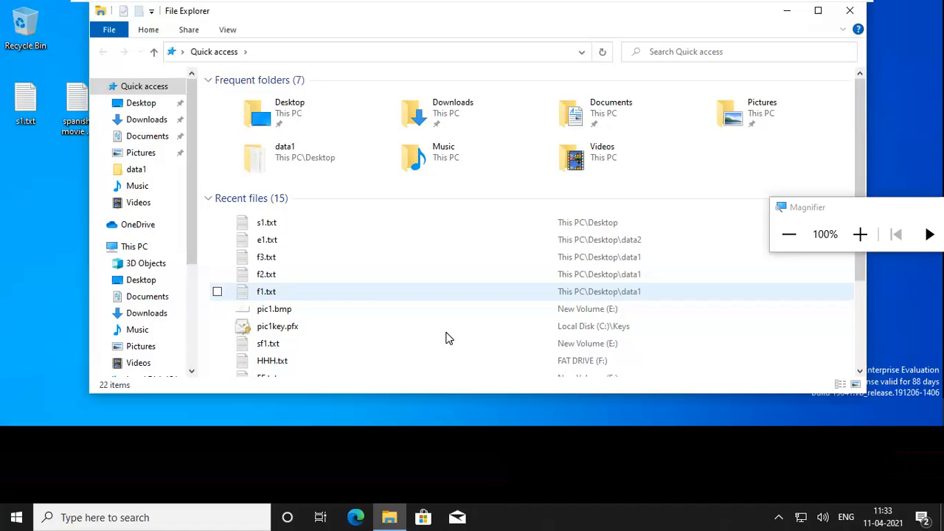
click(860, 234)
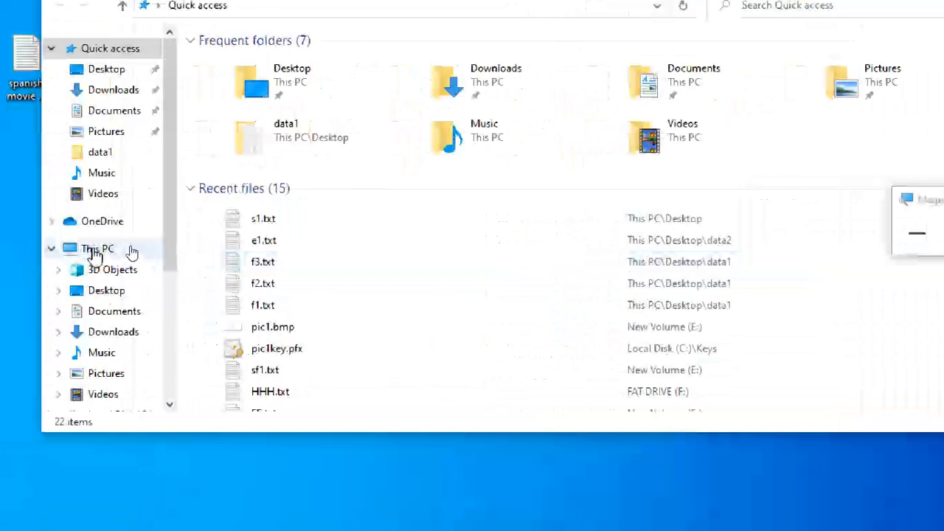
click(99, 251)
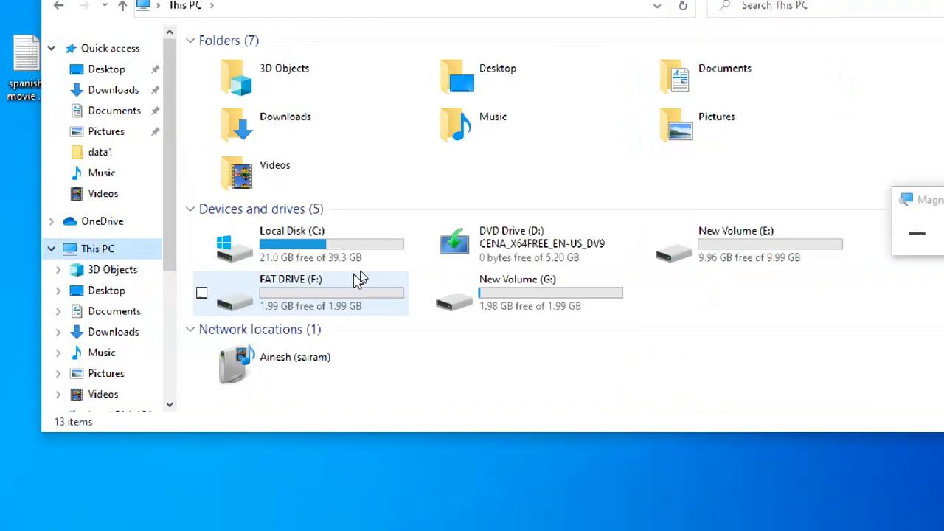
double_click(588, 306)
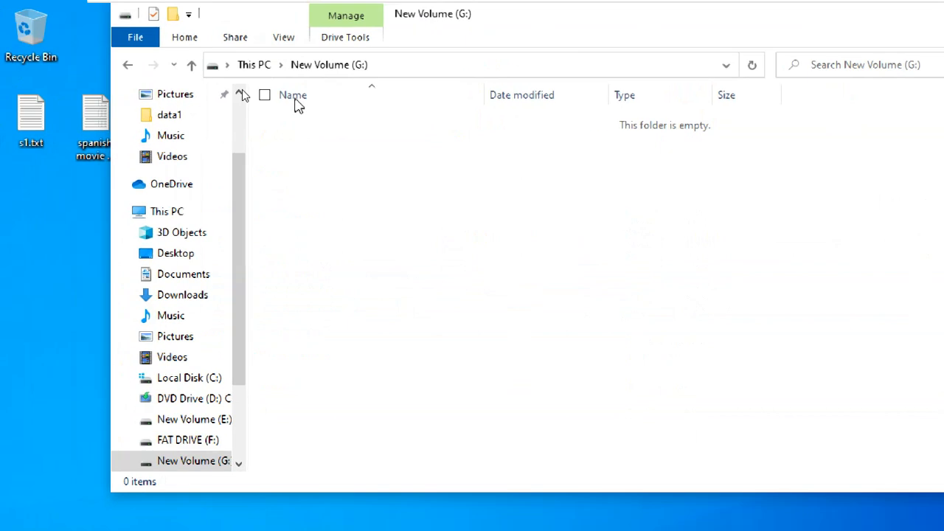
Copy s1.txt, the Spanish movie titles file and IMG_20170712_204129.jpg from the desktop into G:.
drag(265, 15, 422, 59)
click(39, 124)
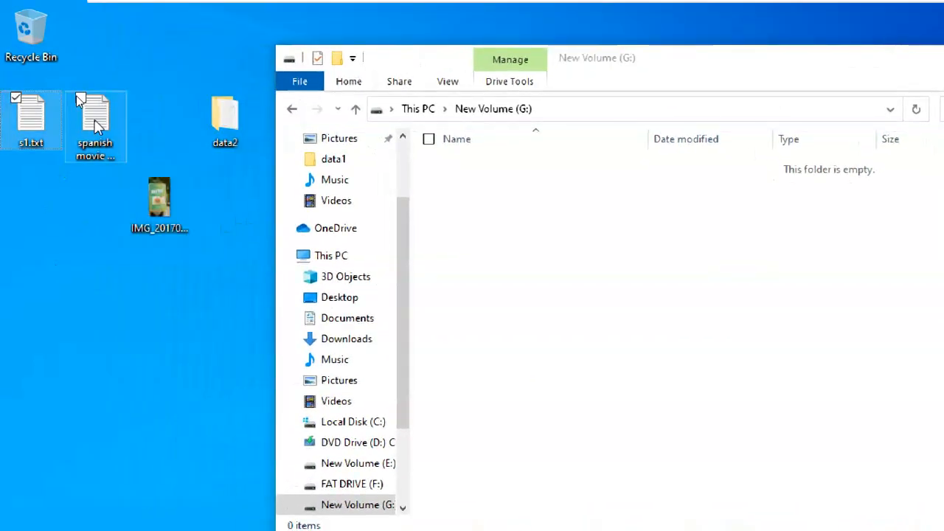
ctrl+click(93, 123)
ctrl+click(156, 210)
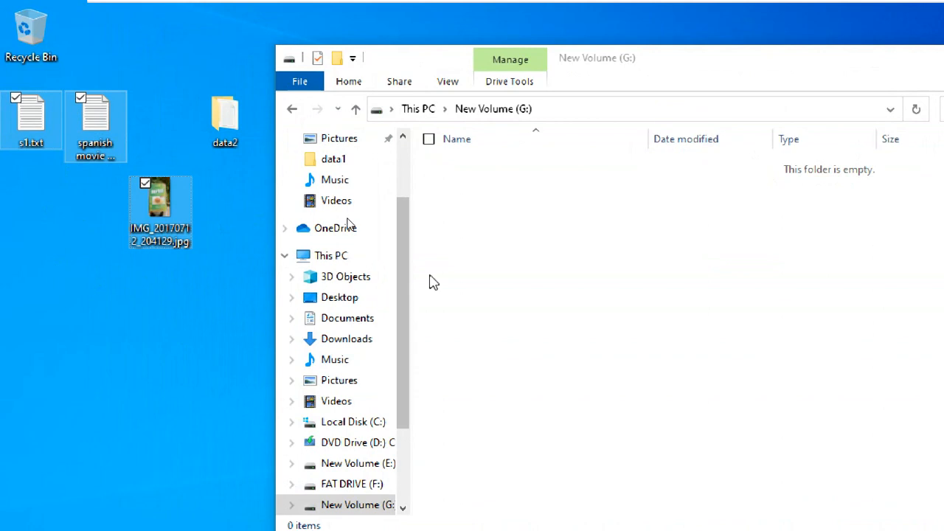
click(503, 226)
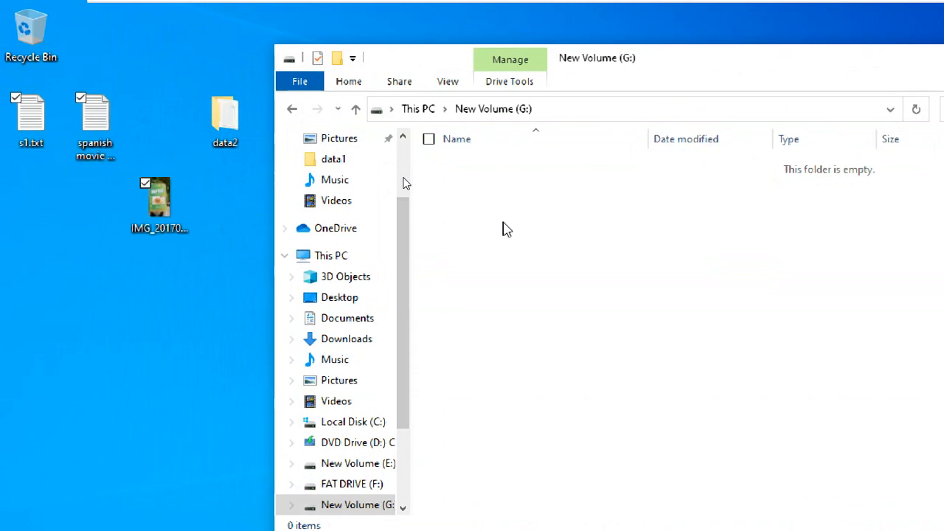
click(534, 293)
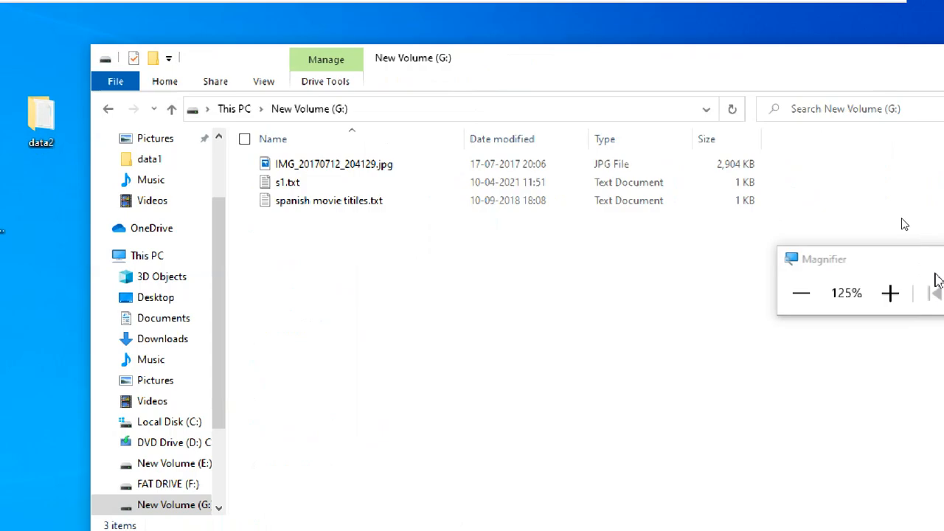
Open New Volume (E:) and select Master of Science in Data Science.docx.
click(217, 109)
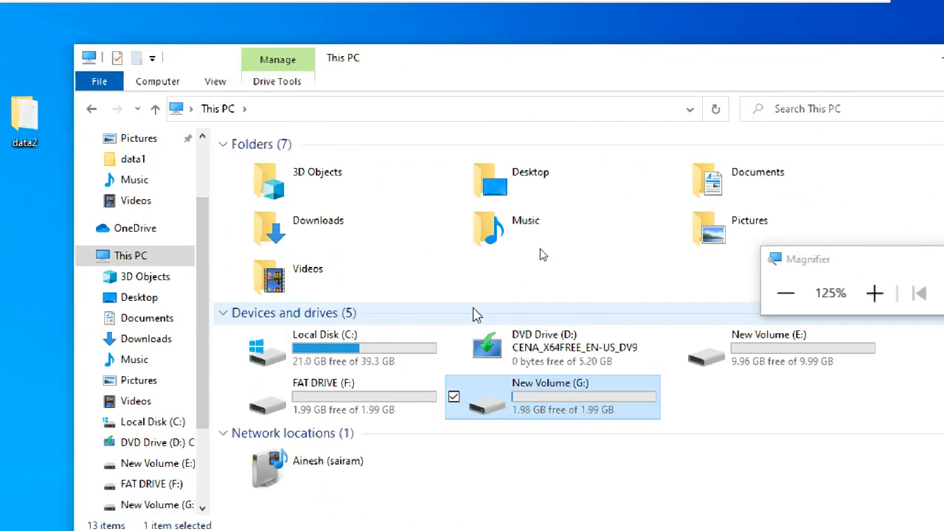
double_click(755, 345)
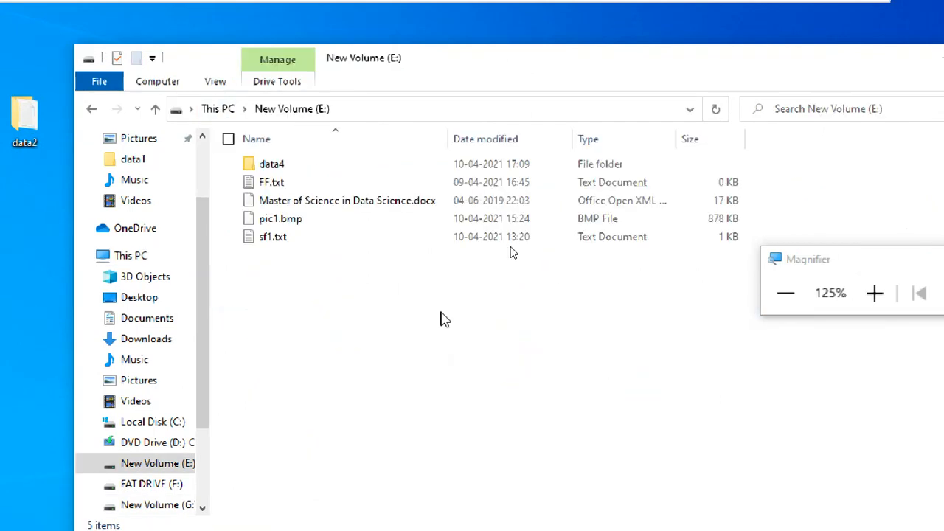
click(306, 238)
click(314, 276)
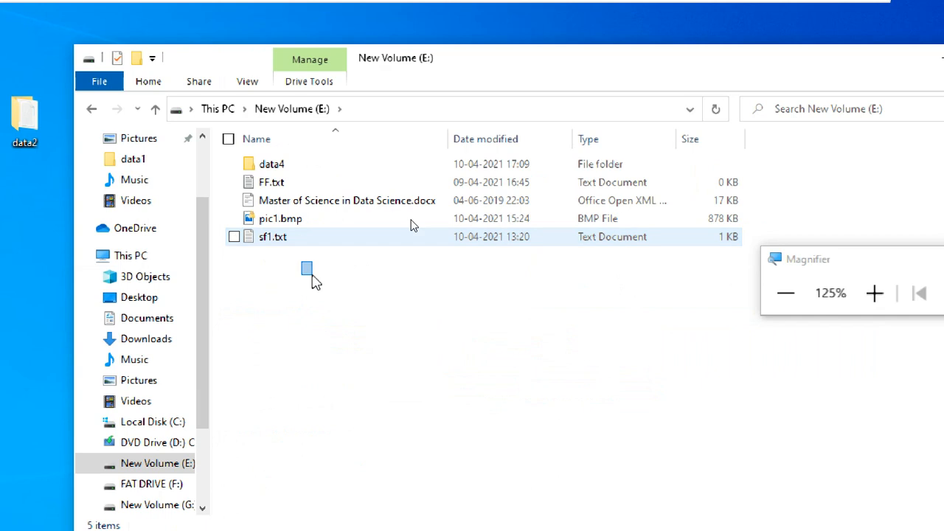
click(318, 206)
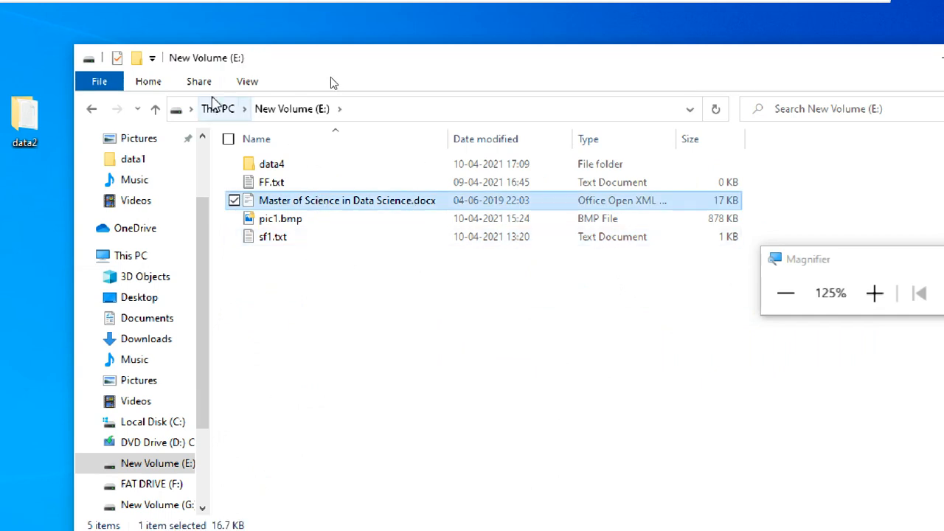
Open G: to confirm its four copied files, then return to This PC.
click(217, 109)
click(746, 360)
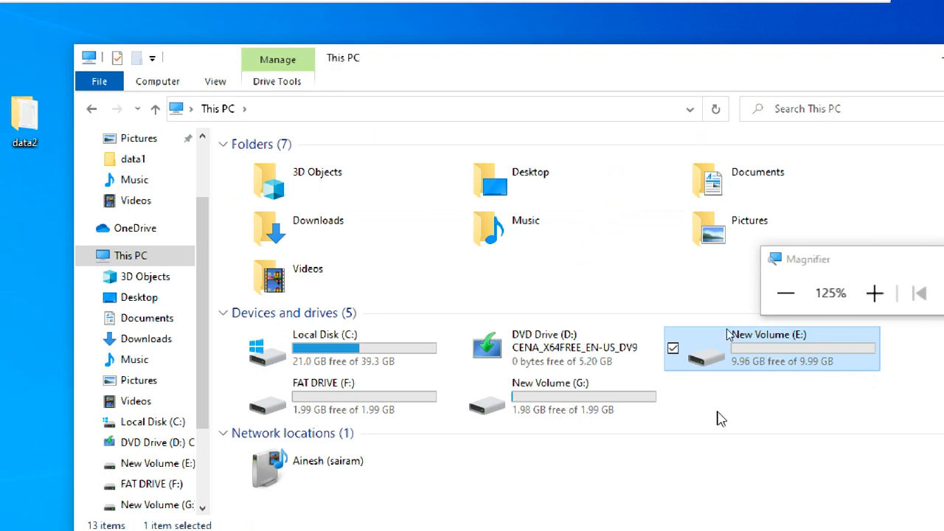
click(640, 404)
double_click(640, 403)
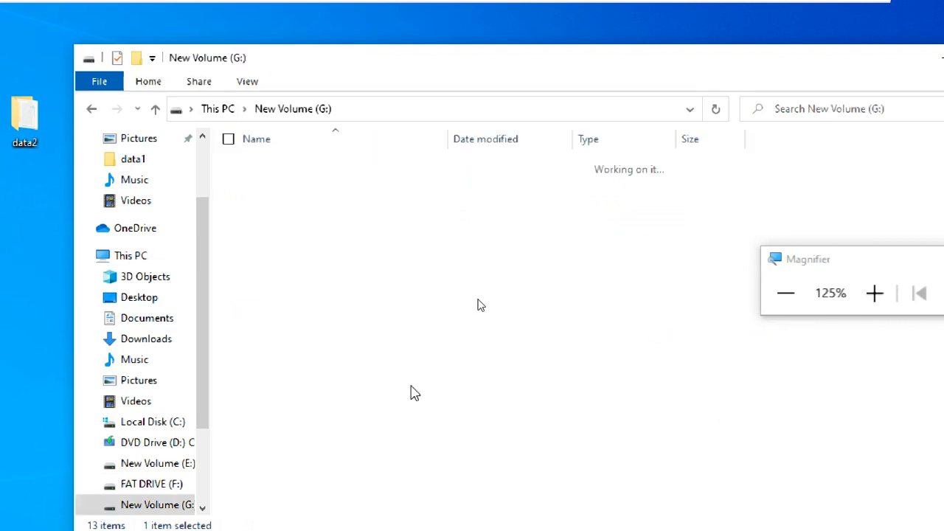
click(441, 242)
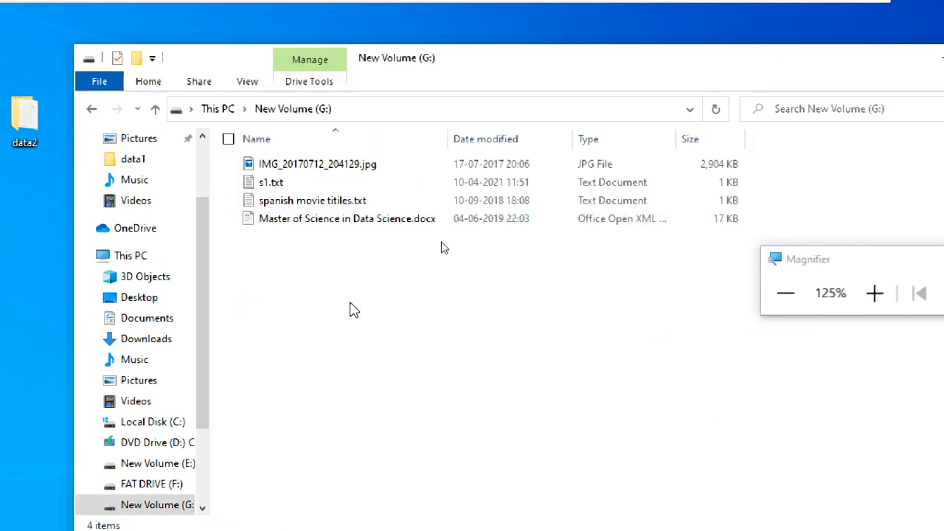
click(218, 109)
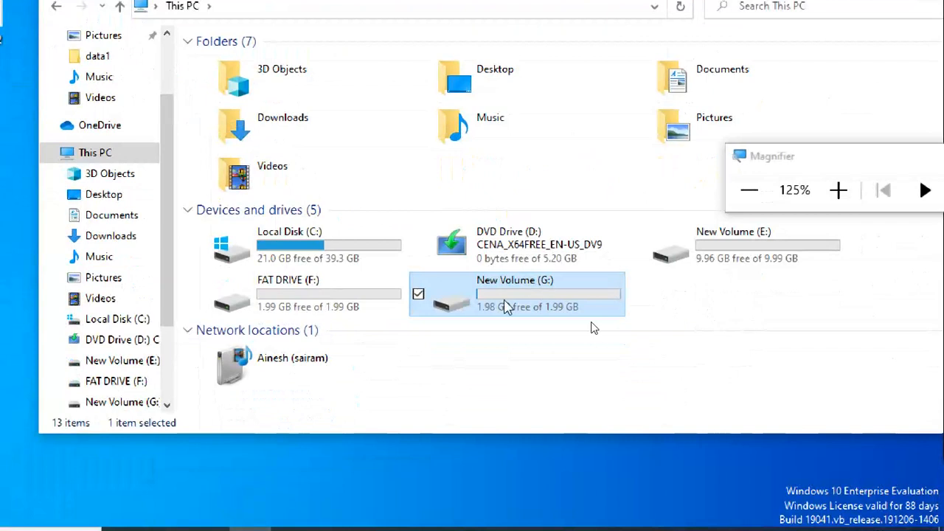
Open and right-click New Volume (G:), dismiss its menu, and minimize File Explorer.
double_click(459, 291)
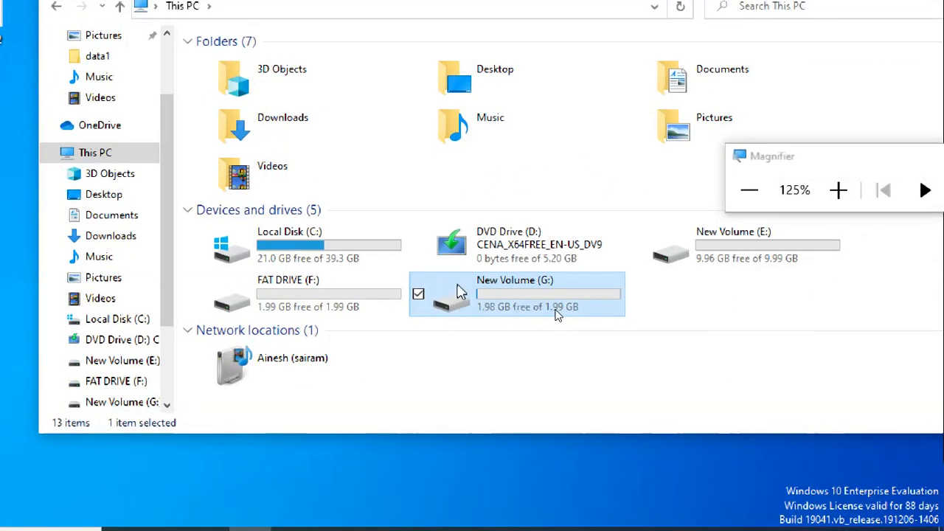
right_click(457, 286)
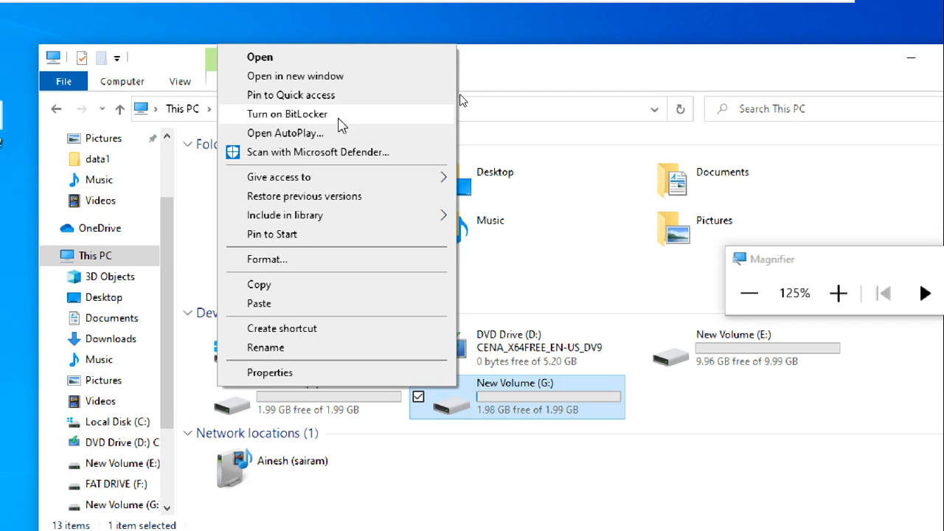
click(540, 77)
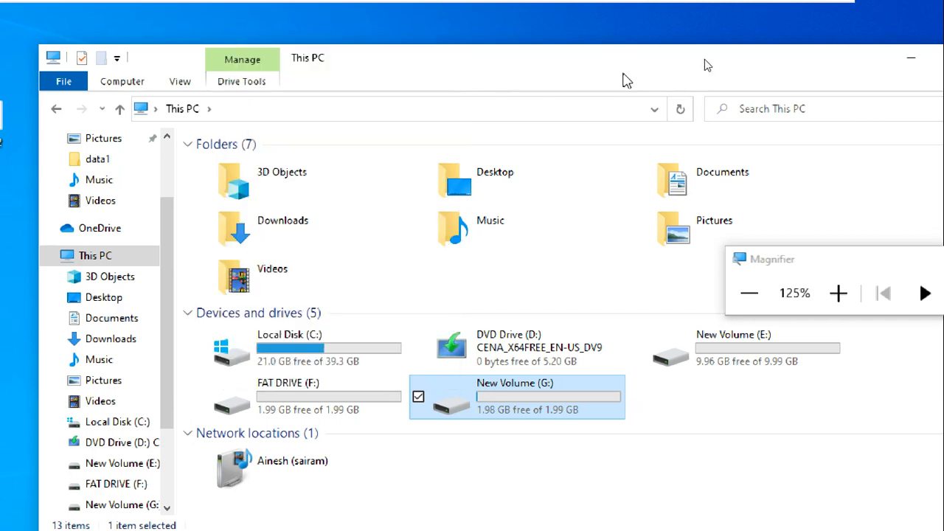
click(912, 61)
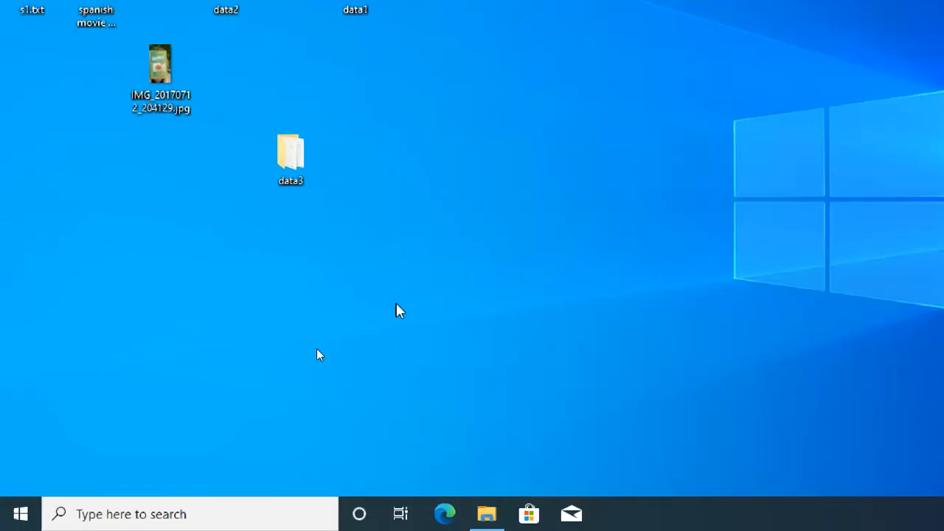
Launch Control Panel with the control command and go to BitLocker Drive Encryption.
key(super+r)
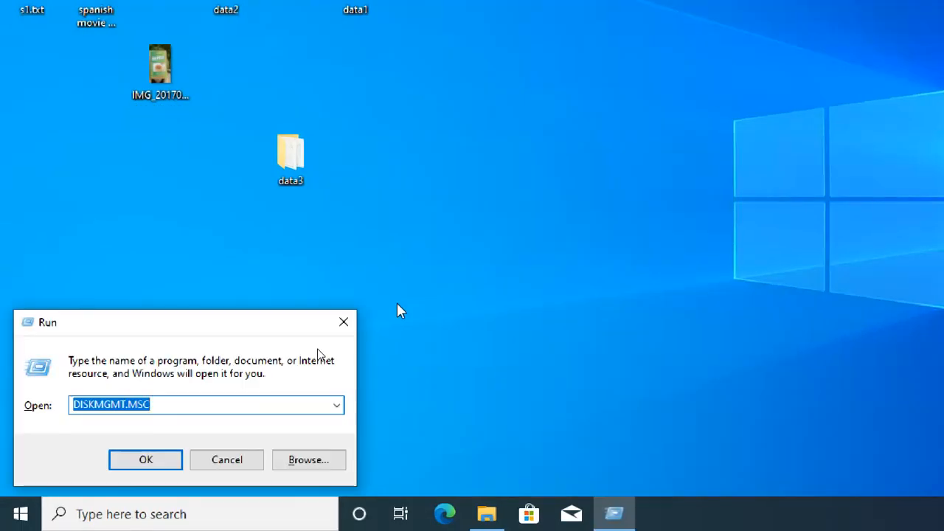
text(control)
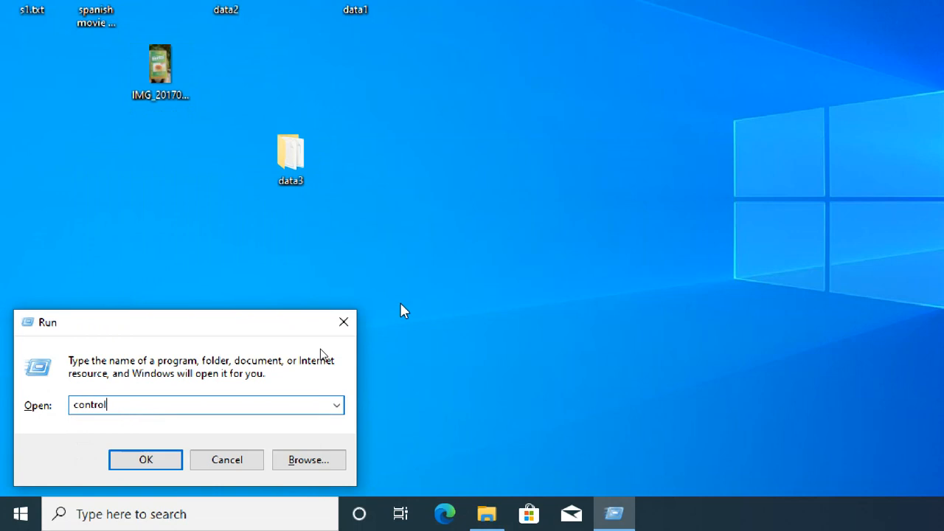
key(Return)
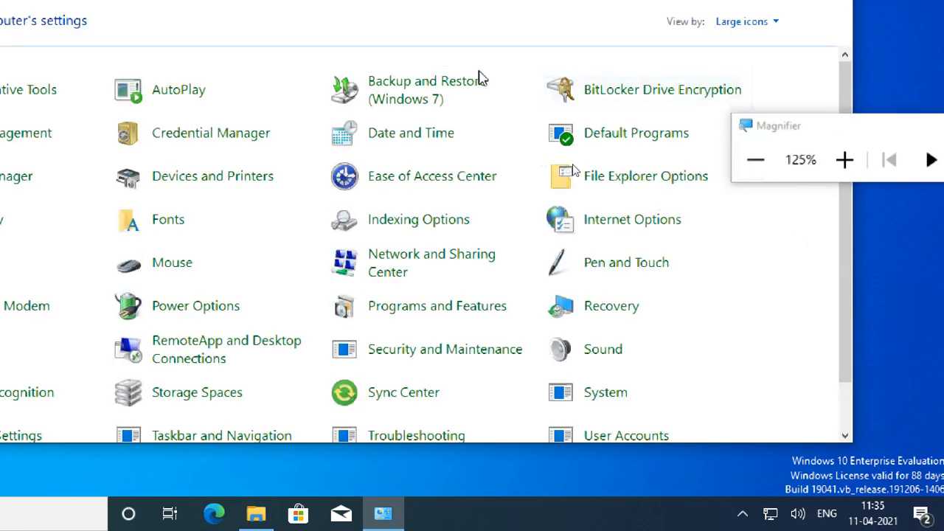
drag(767, 132, 914, 97)
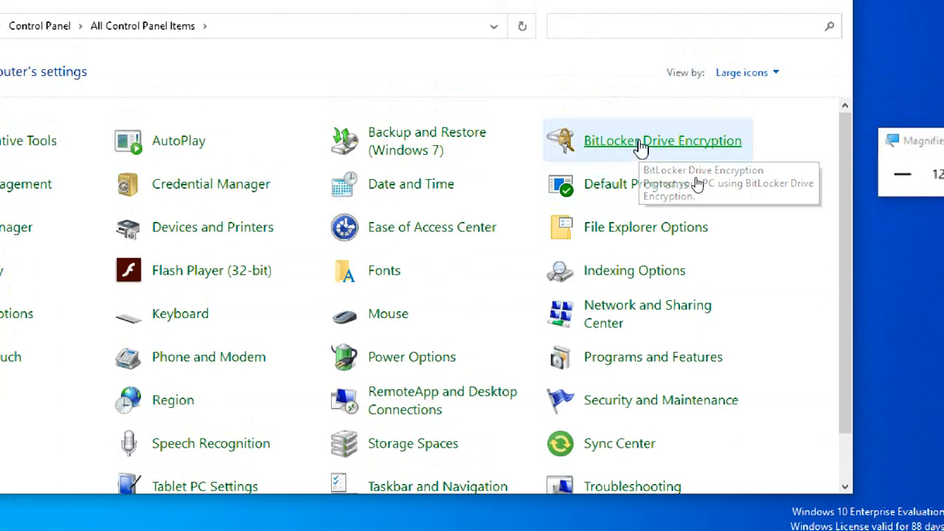
click(640, 146)
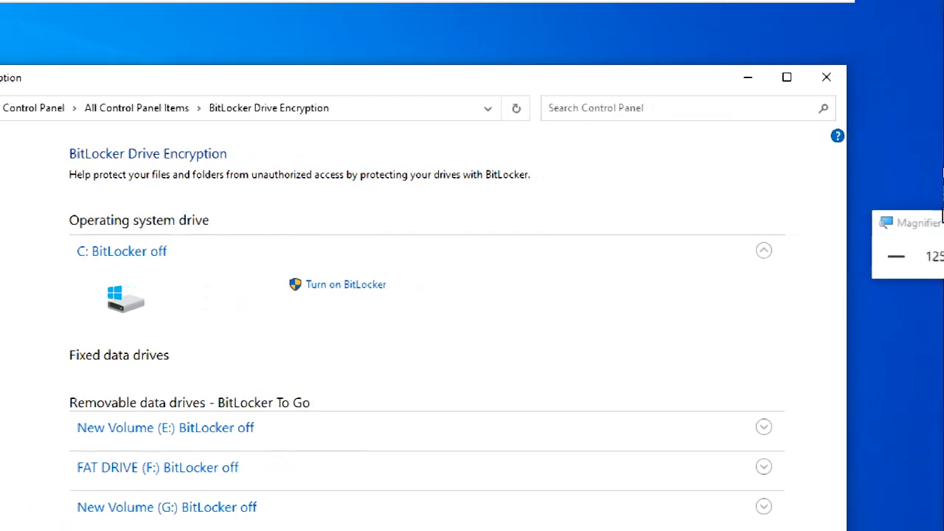
drag(909, 220, 670, 146)
click(726, 188)
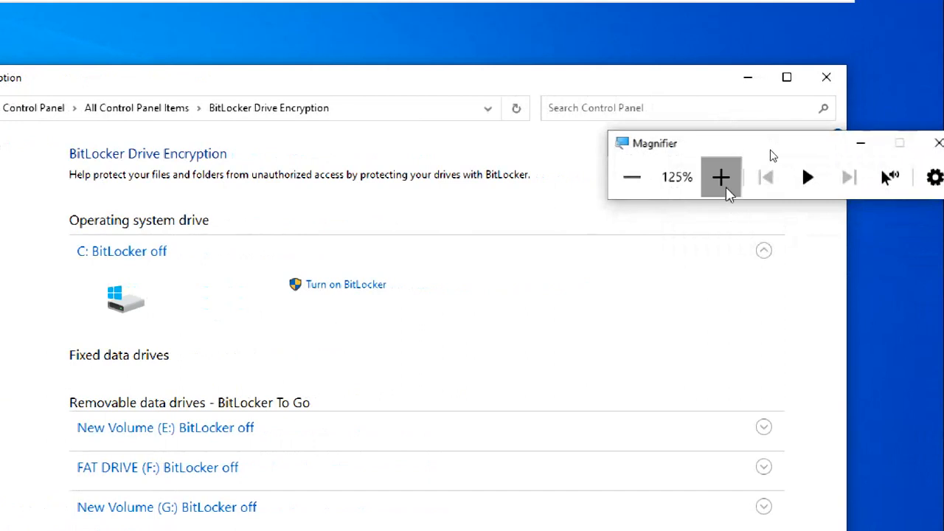
click(726, 188)
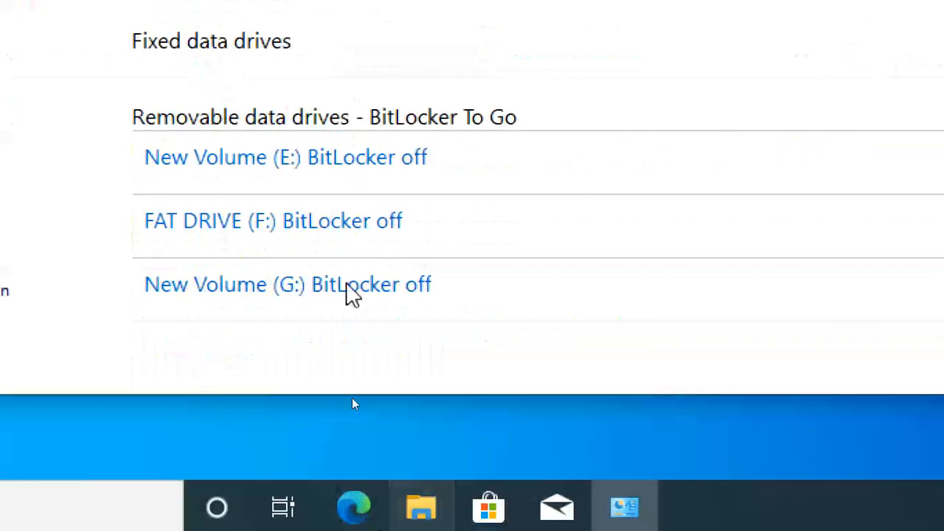
Expand the New Volume (G:) entry and choose Turn on BitLocker for it.
click(355, 296)
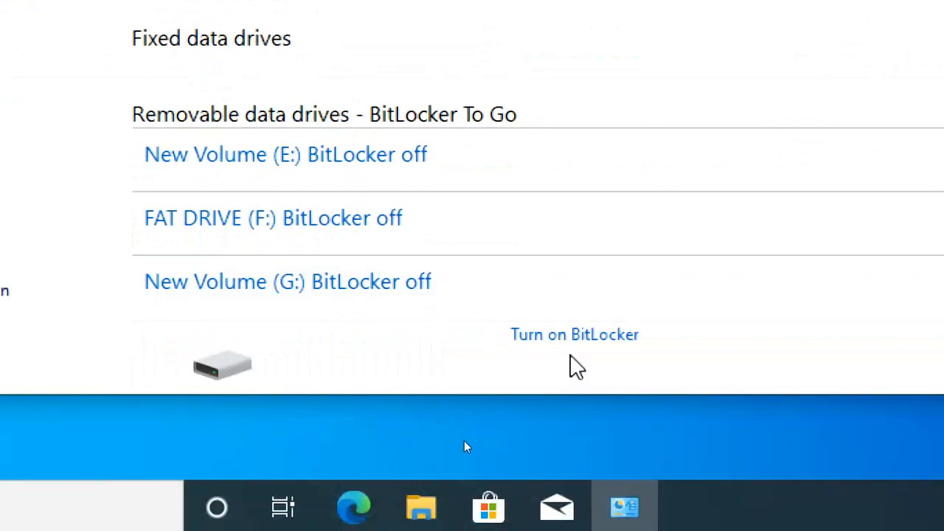
click(302, 286)
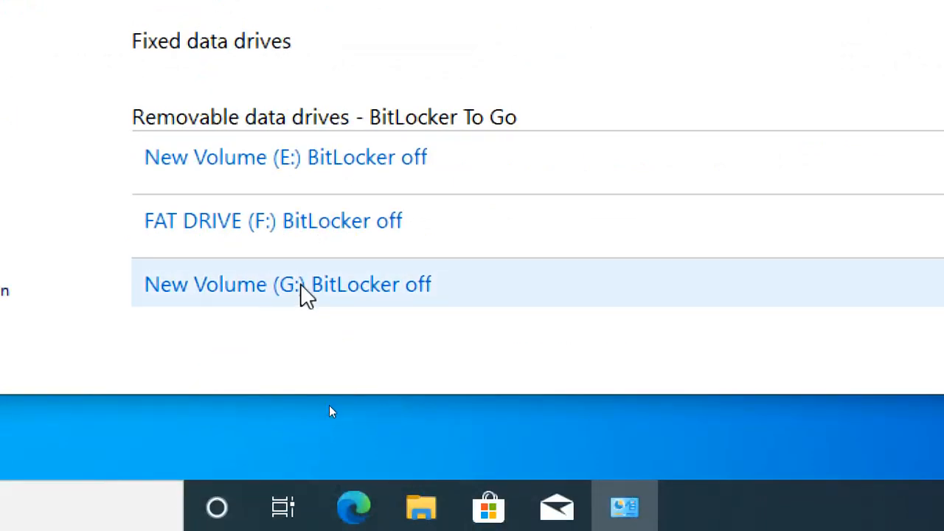
click(260, 294)
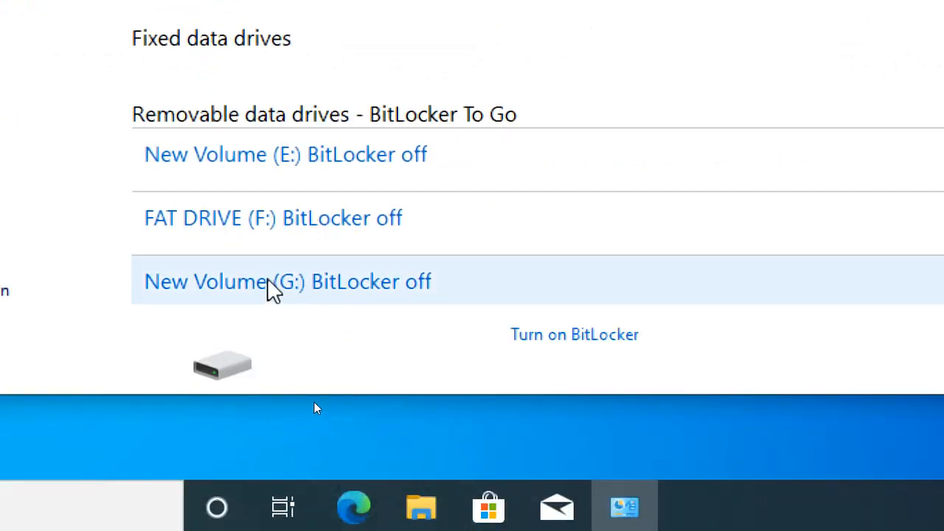
click(611, 335)
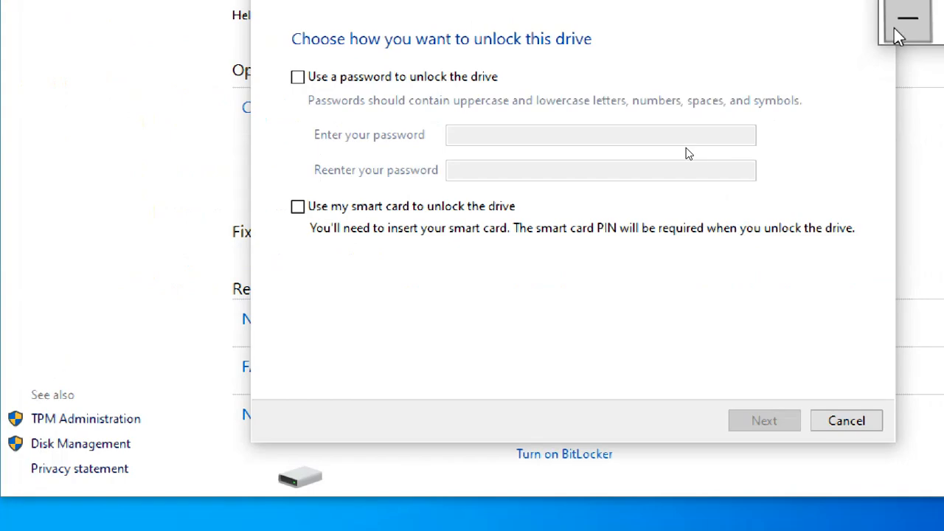
click(854, 420)
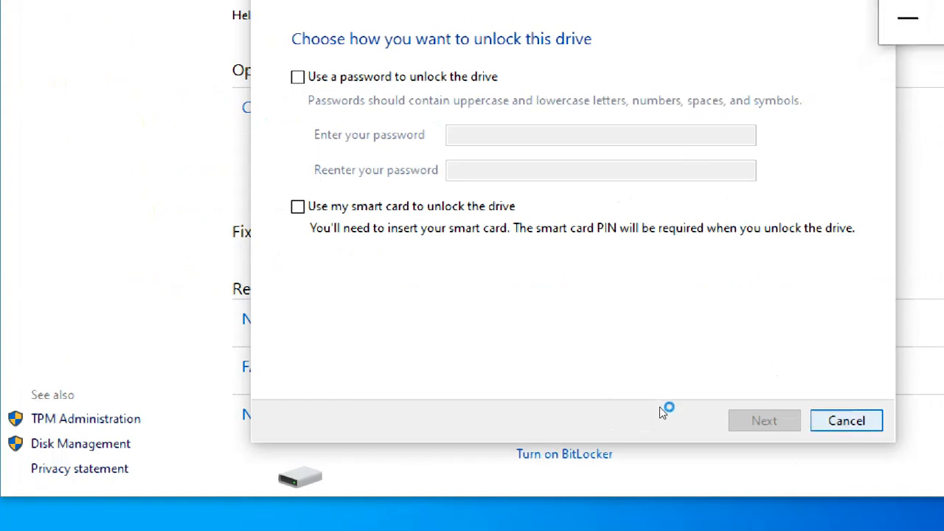
click(623, 201)
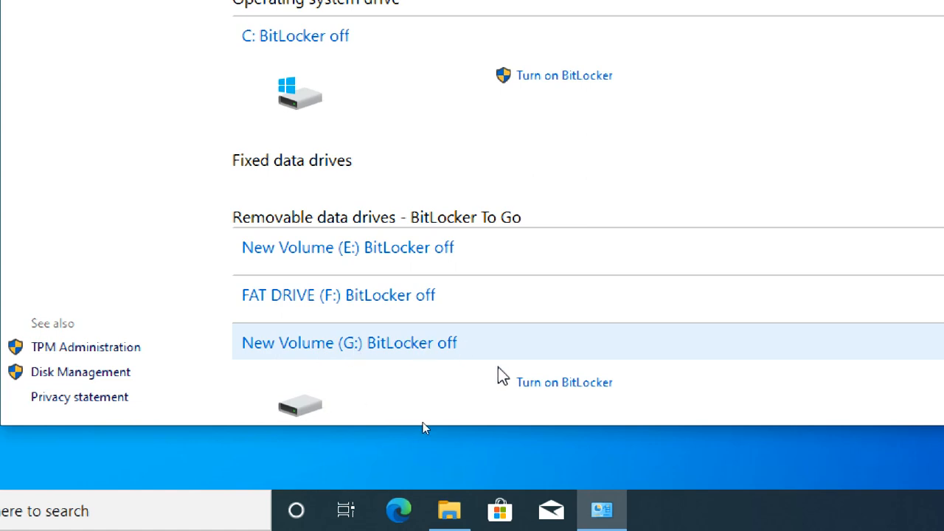
click(572, 395)
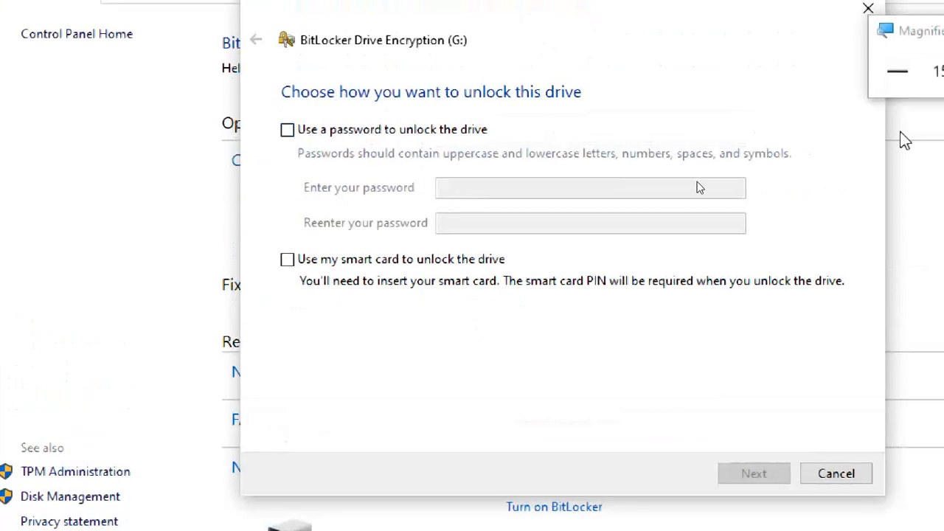
drag(807, 35, 720, 27)
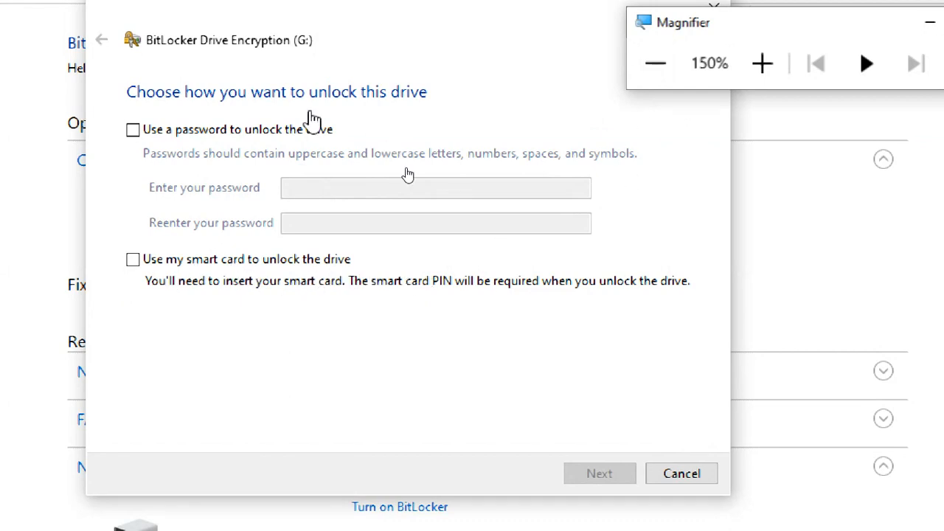
click(231, 197)
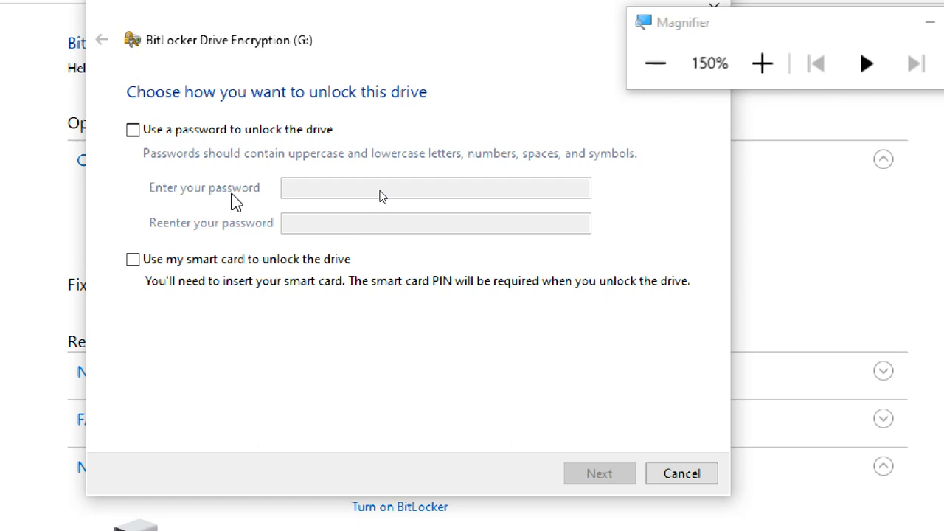
Tick 'Use a password to unlock the drive' and place the cursor in the password box.
click(133, 130)
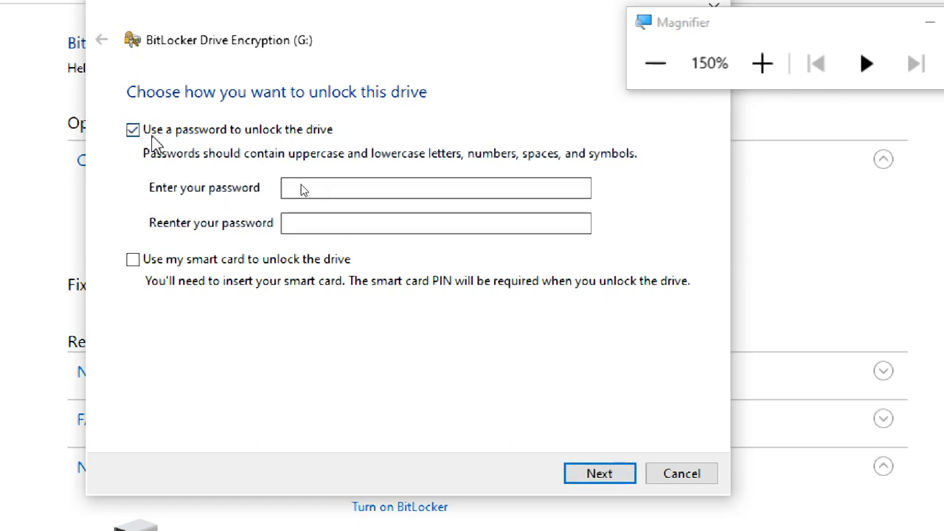
click(292, 189)
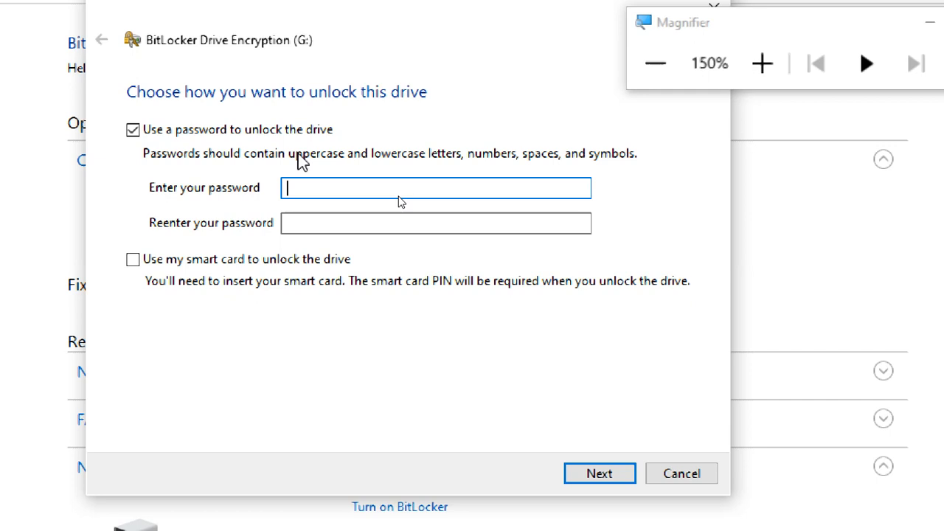
Enter and confirm an eight-character unlock password for G:, retyping both entries, then continue.
text(••••••••)
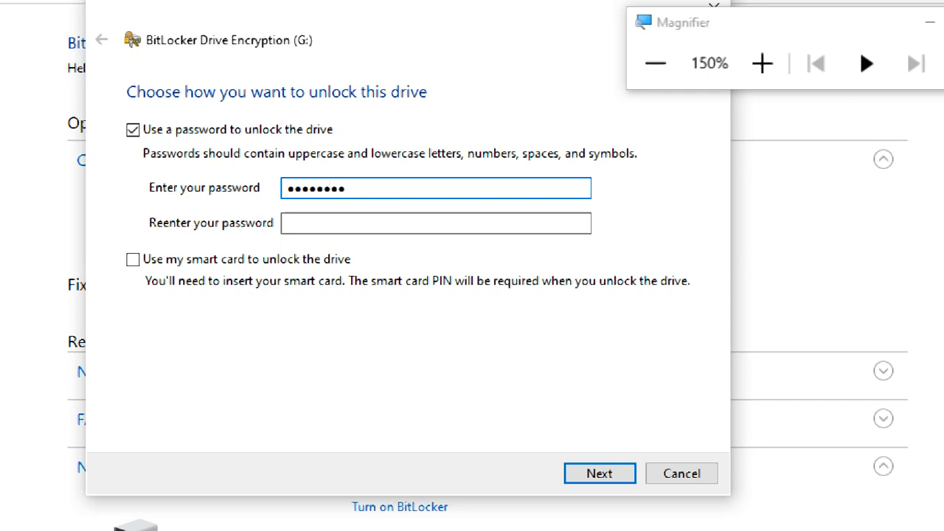
key(Tab)
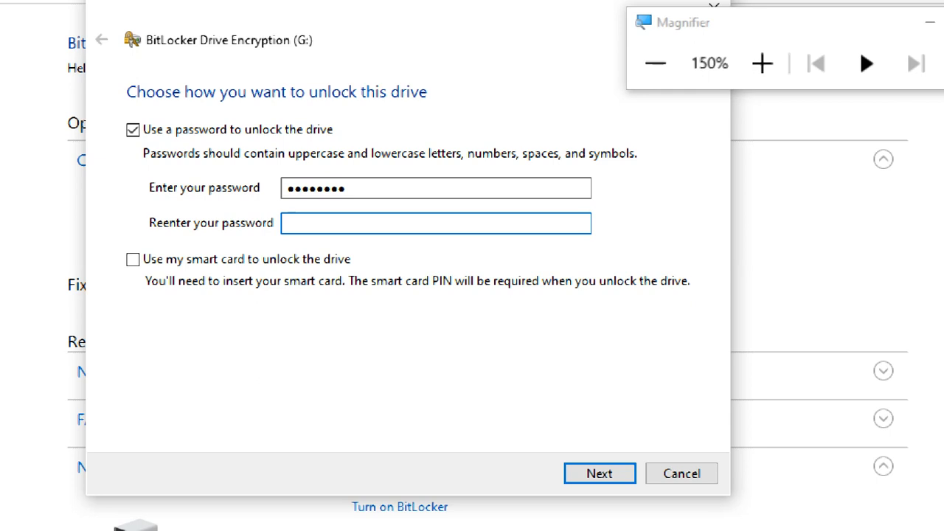
text(••••••••)
drag(289, 192, 234, 201)
drag(350, 193, 237, 204)
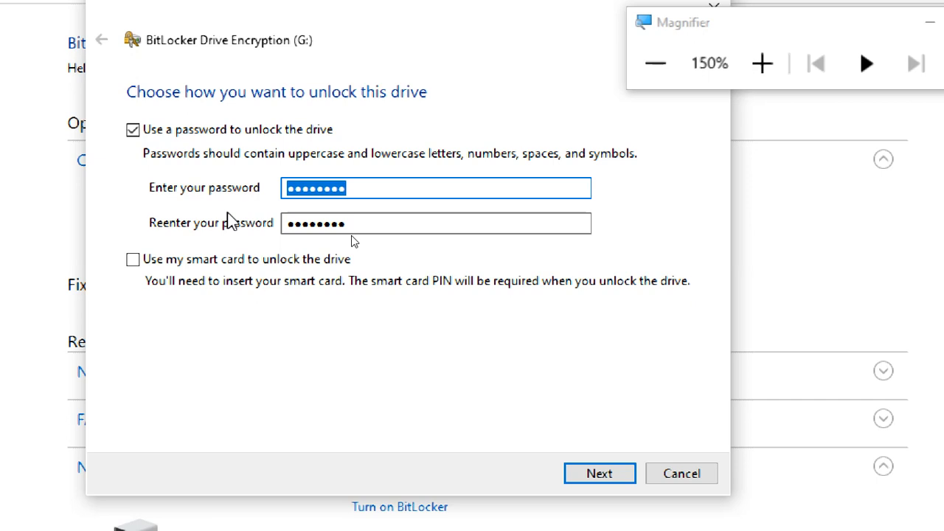
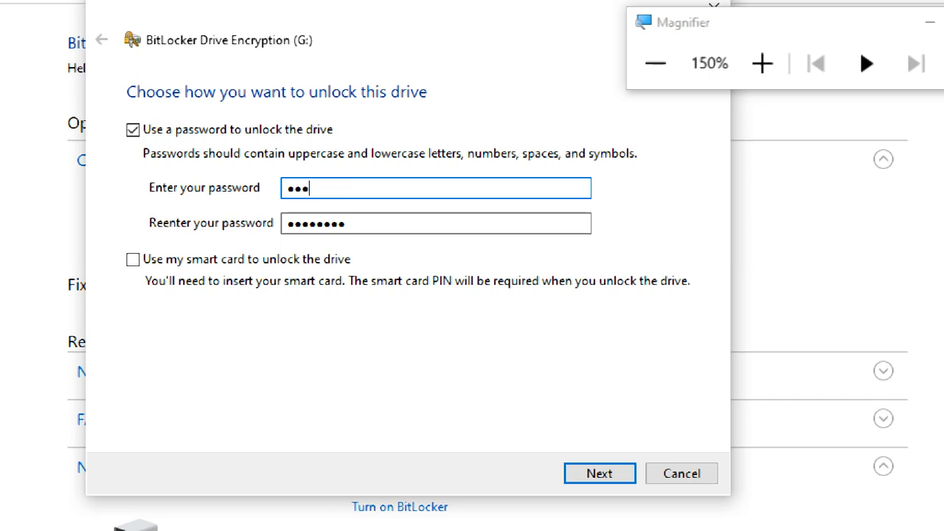
key(Tab)
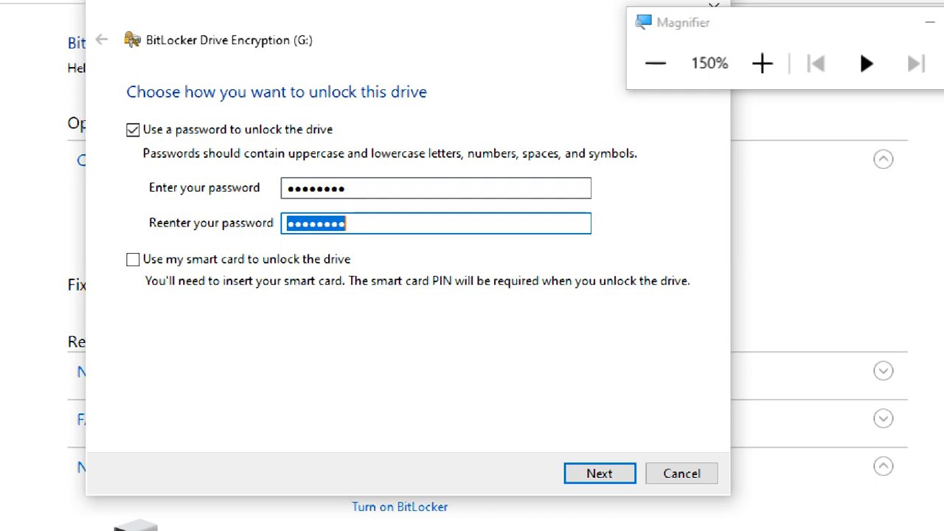
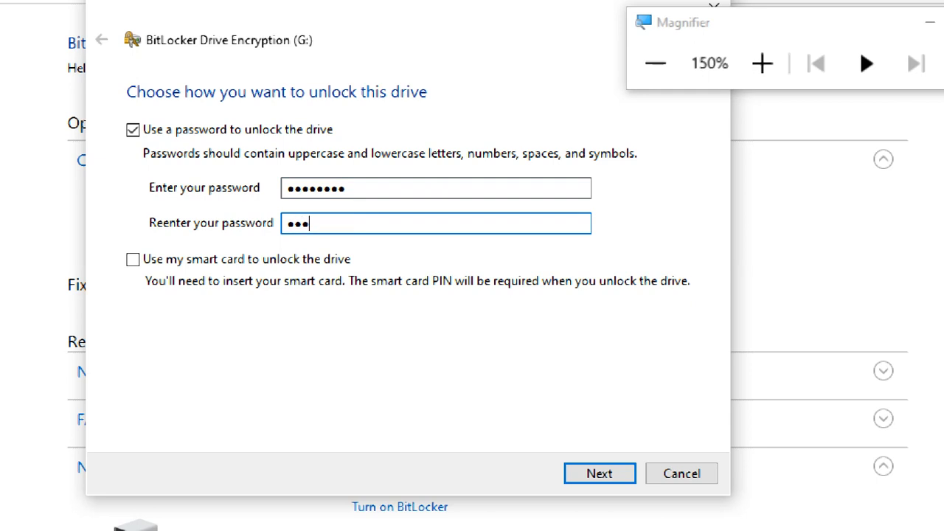
click(590, 473)
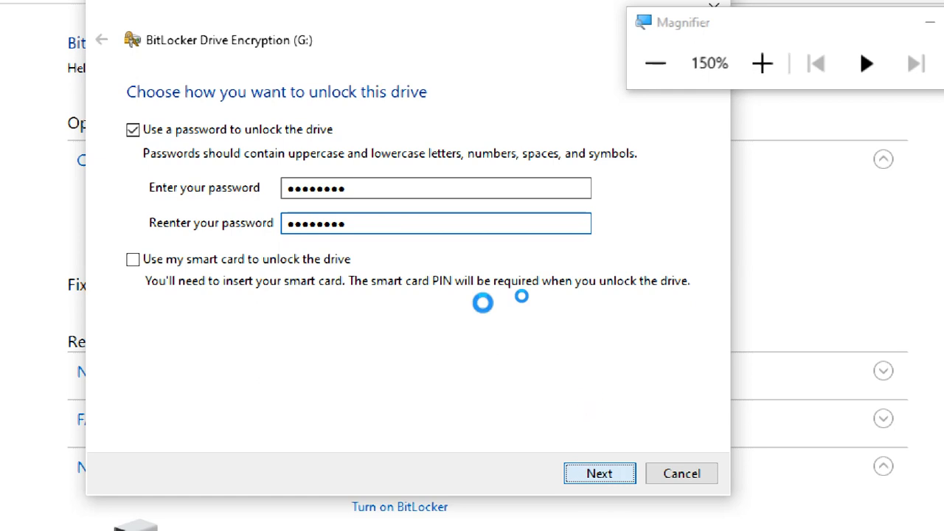
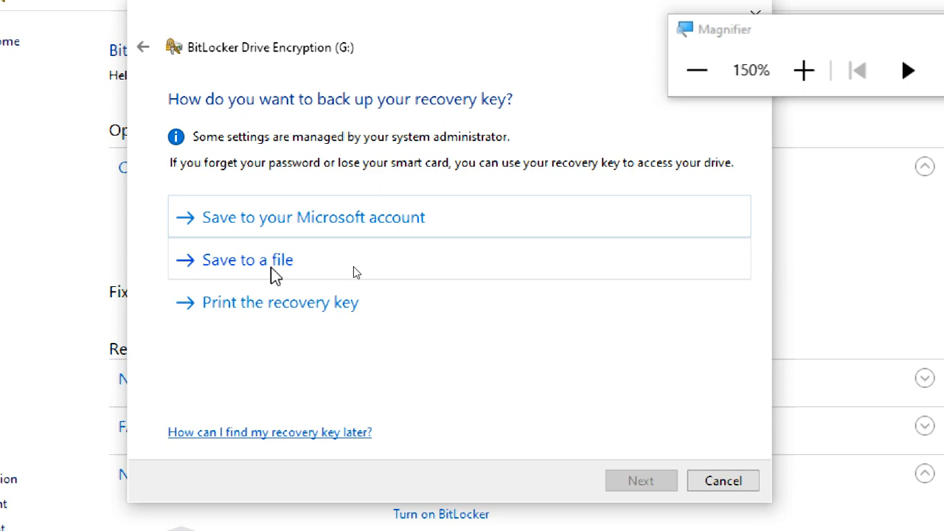
Save G:'s BitLocker recovery key under its default file name in C:\Keys.
click(277, 265)
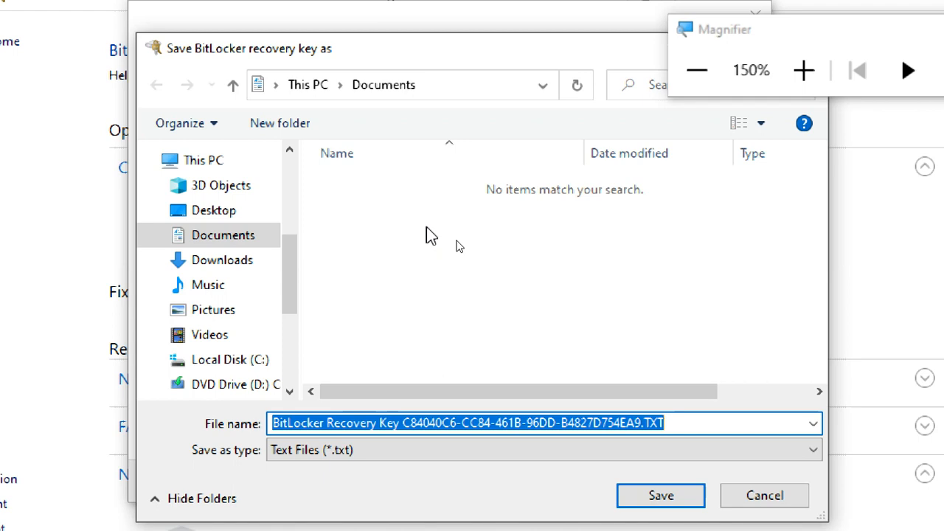
click(683, 432)
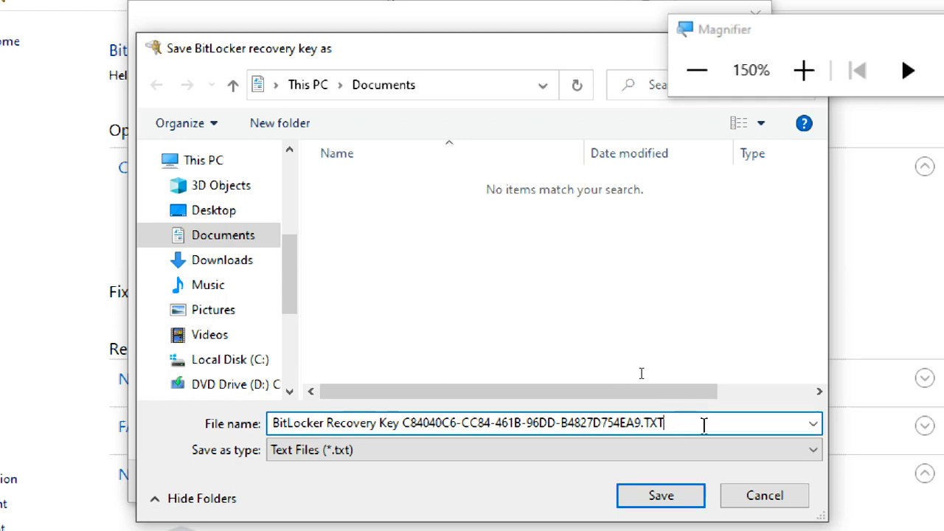
click(310, 360)
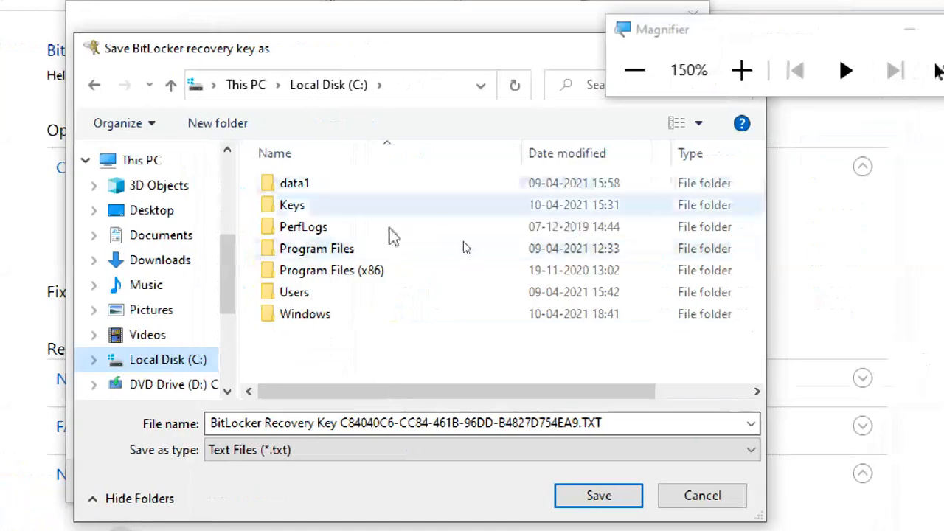
double_click(341, 208)
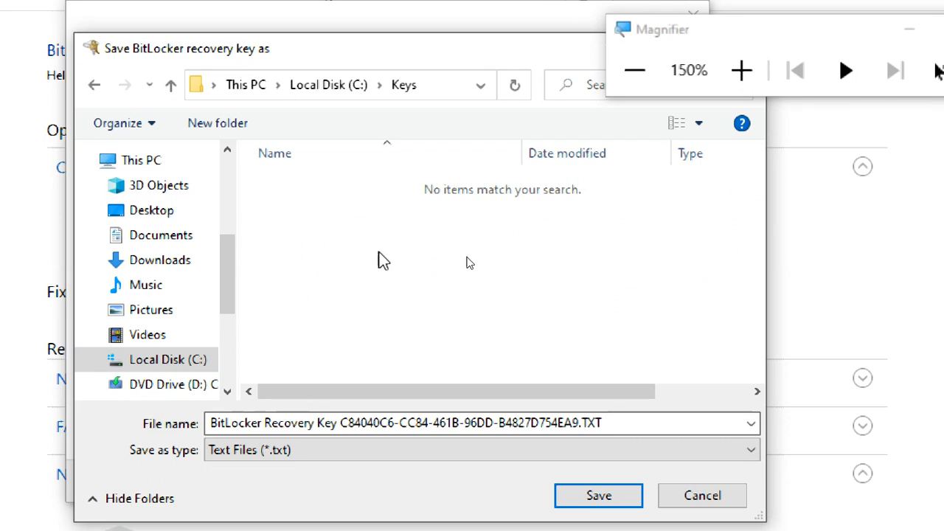
click(630, 422)
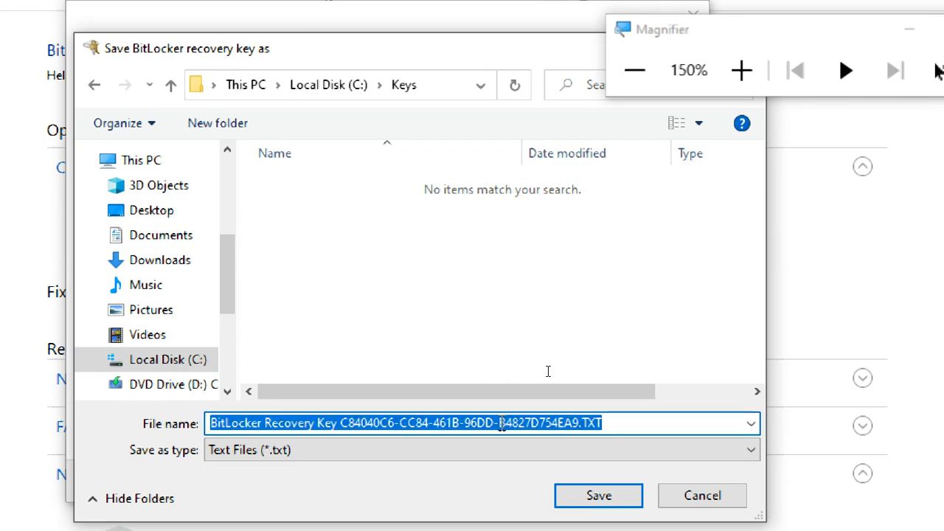
click(570, 497)
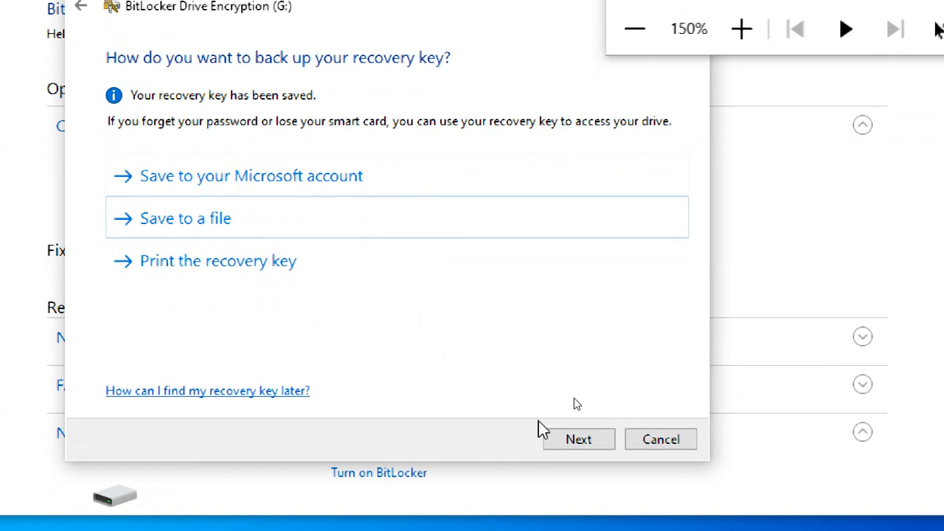
Choose 'Encrypt entire drive' as G:'s encryption scope and raise magnification to 175%.
click(574, 444)
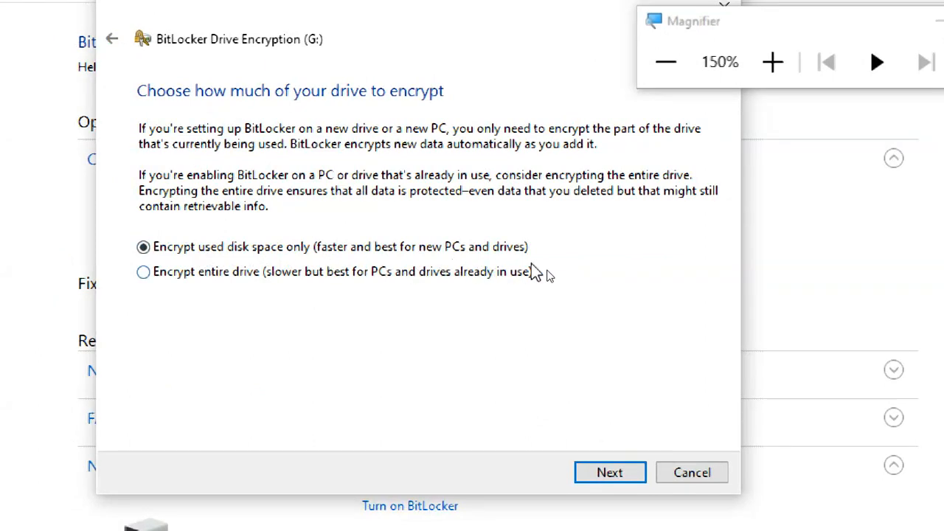
click(191, 275)
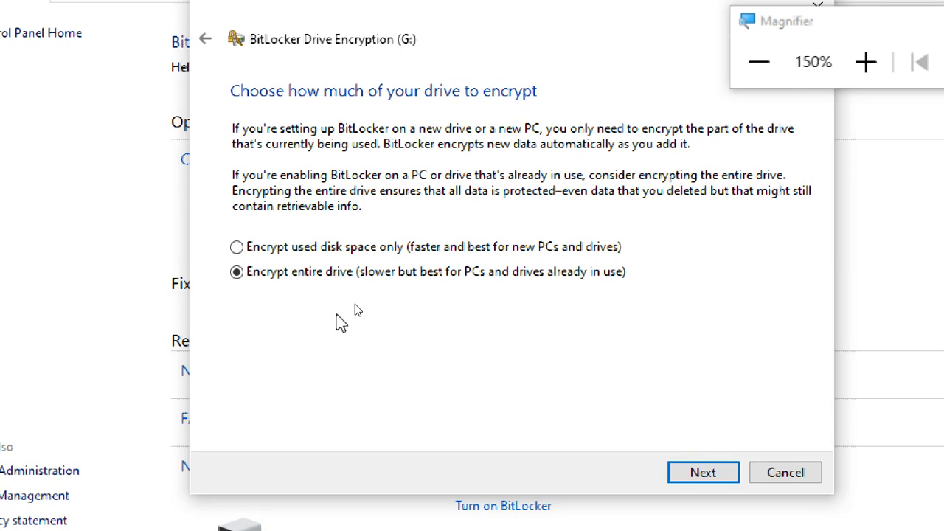
click(408, 248)
click(275, 278)
click(866, 62)
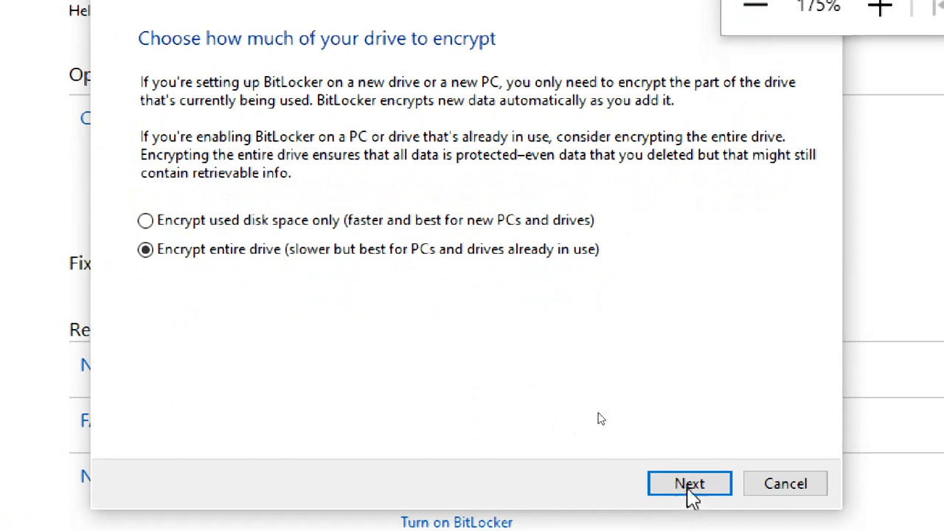
Settle on 'New encryption mode' for G: after comparing it with compatible mode, then continue to confirmation.
click(689, 484)
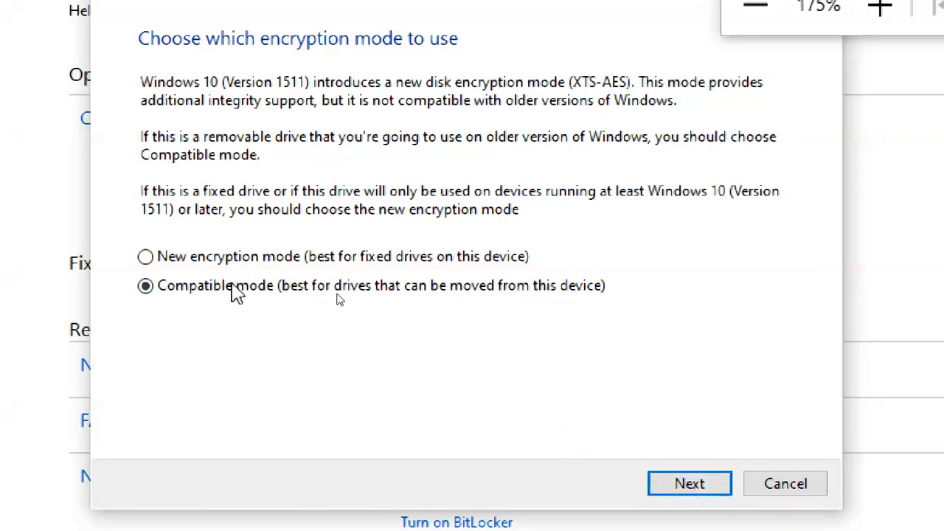
click(228, 259)
click(239, 289)
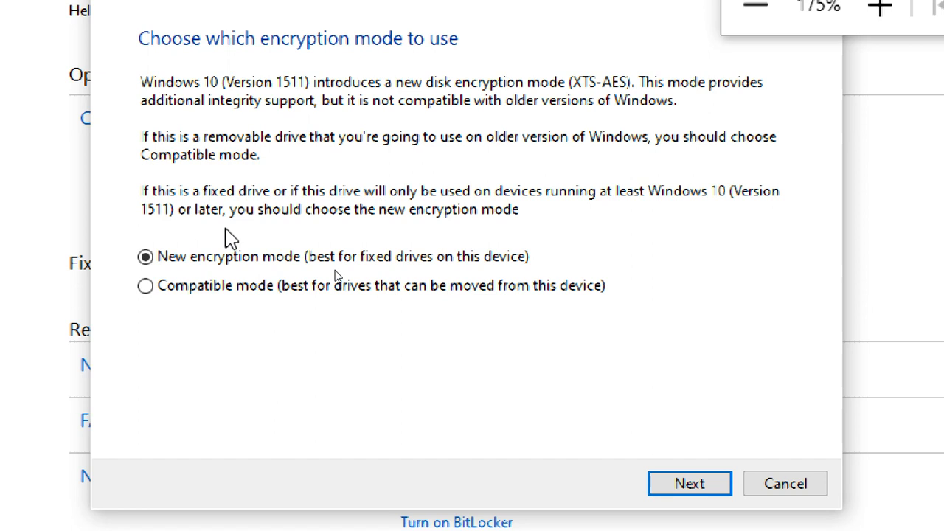
click(238, 289)
click(256, 263)
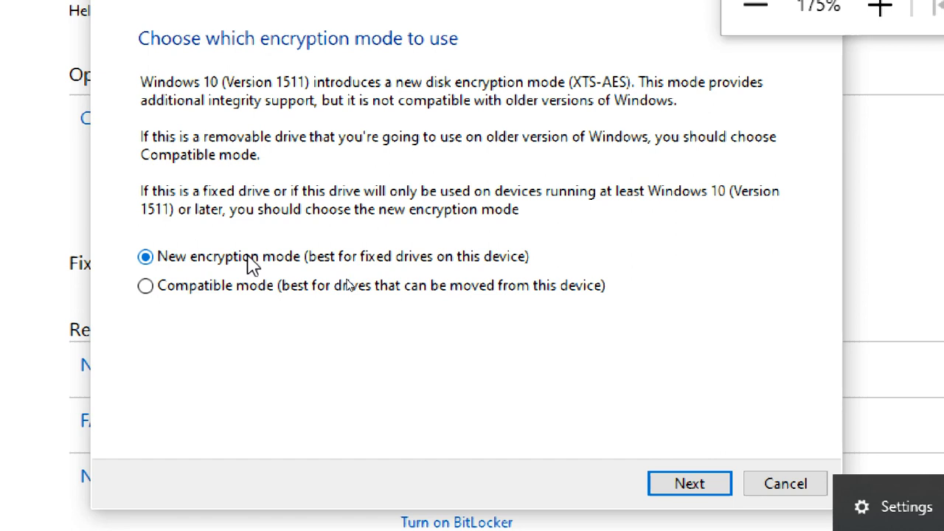
click(272, 299)
click(259, 258)
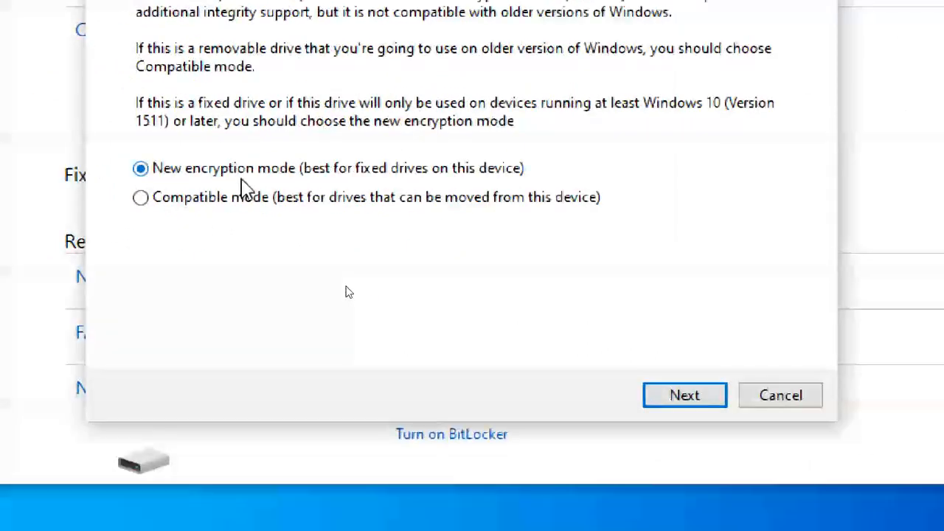
click(659, 396)
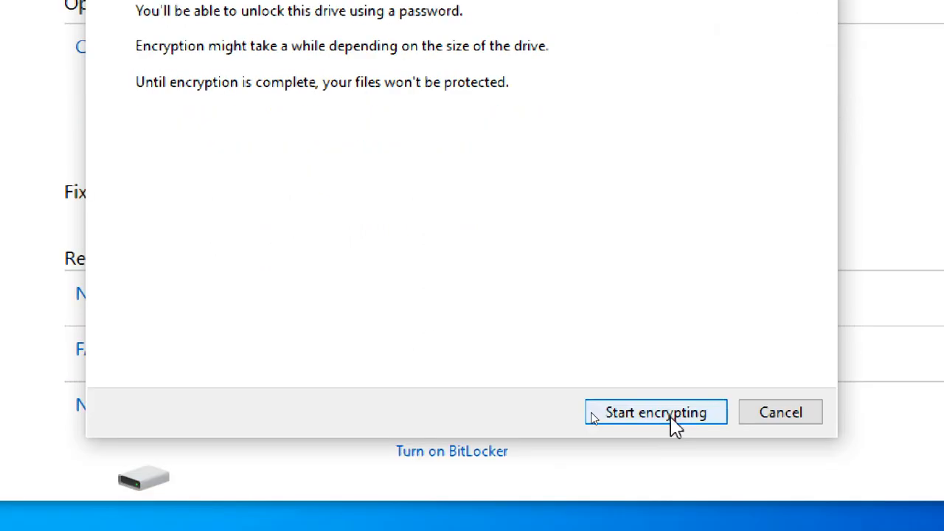
Start encrypting G:, follow the progress window until done, and close the completion notice.
click(675, 426)
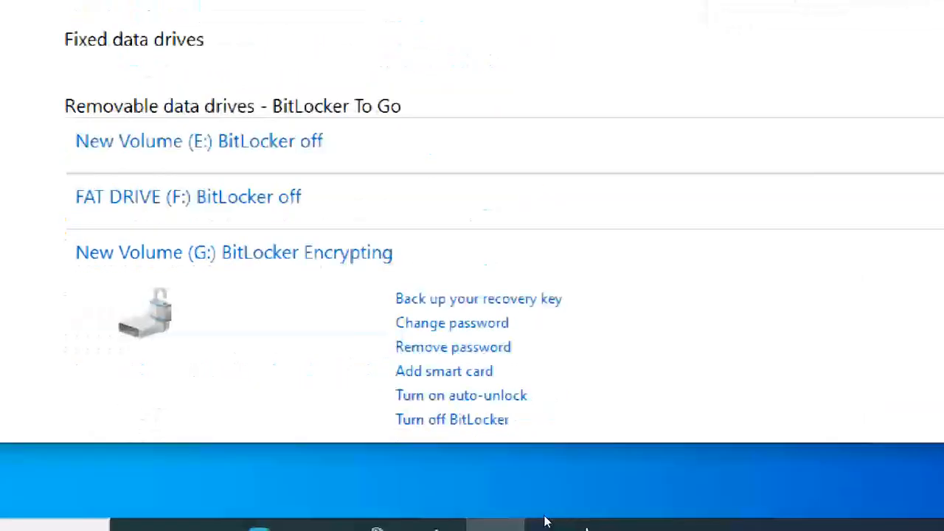
click(553, 515)
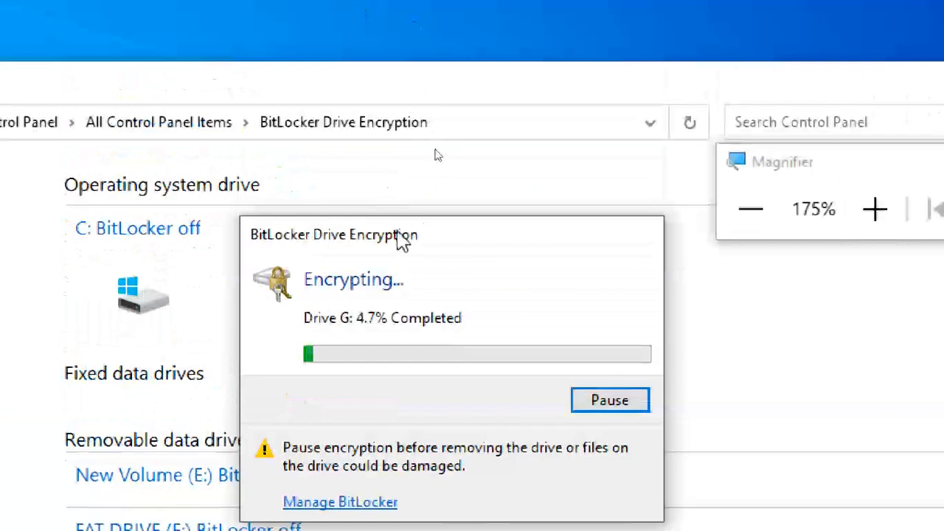
drag(400, 244, 408, 121)
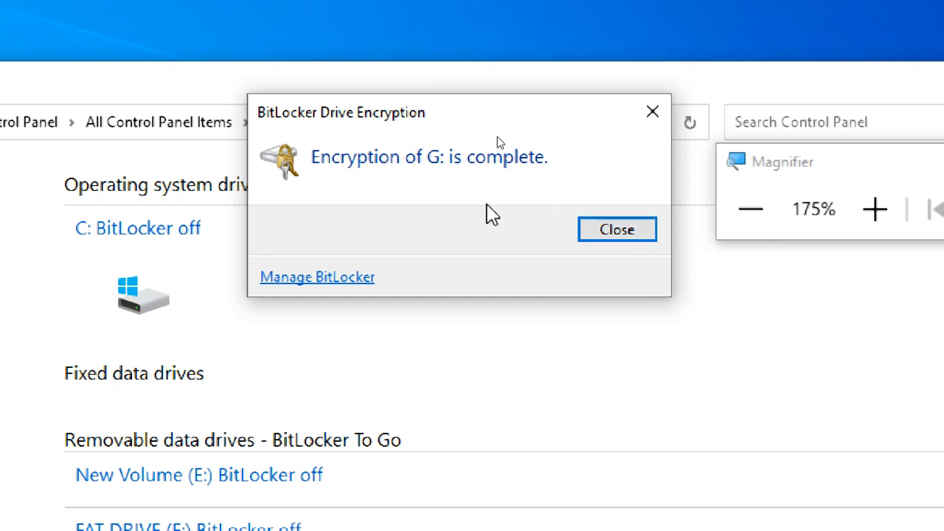
click(631, 240)
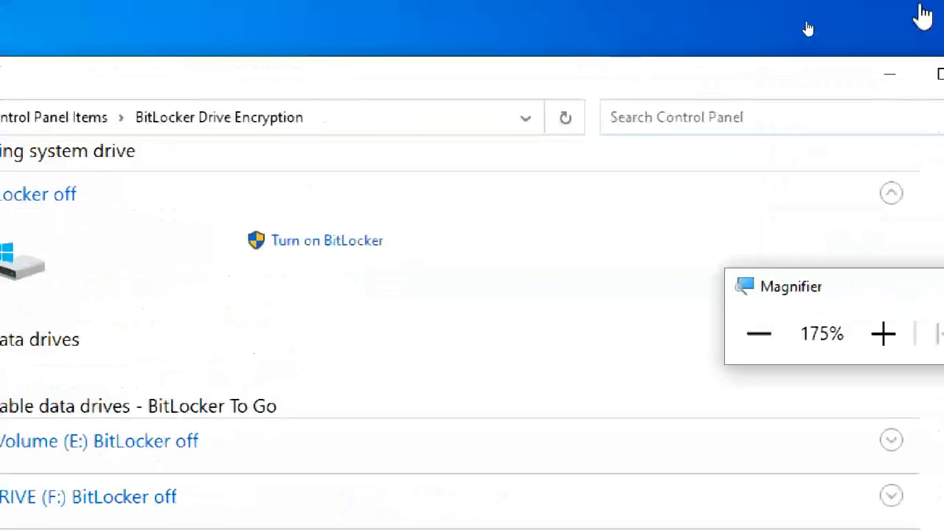
Close Control Panel and open File Explorer at This PC with magnification at 125%.
click(923, 79)
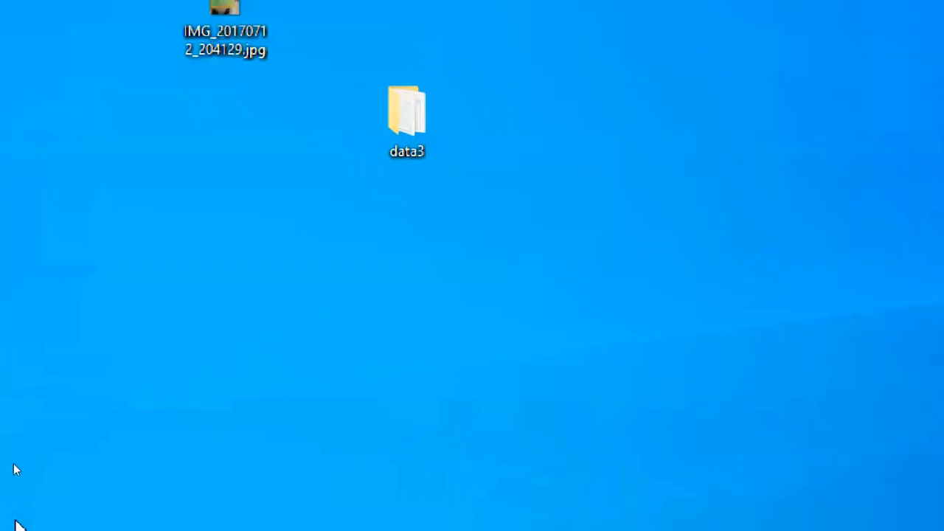
click(683, 508)
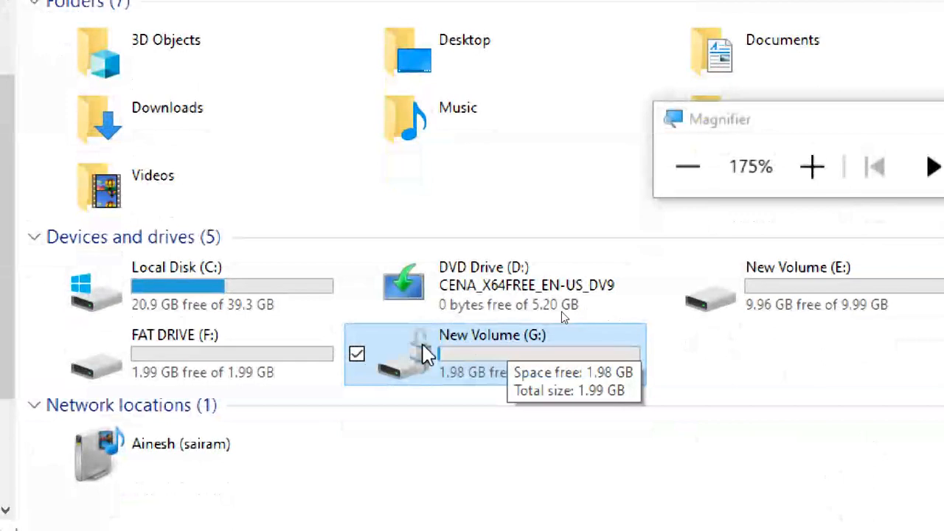
click(685, 168)
click(686, 168)
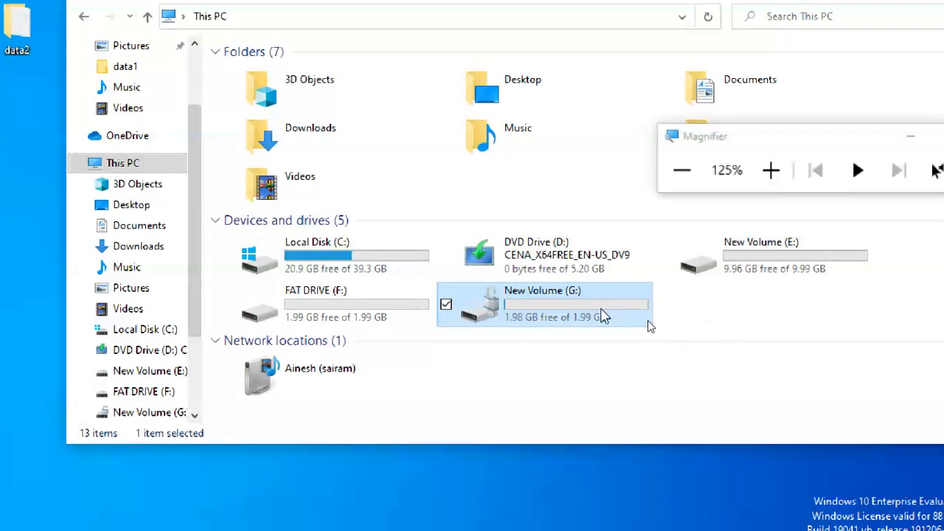
Open New Volume (G:) twice to check its four files, then close Explorer and open Start.
double_click(602, 316)
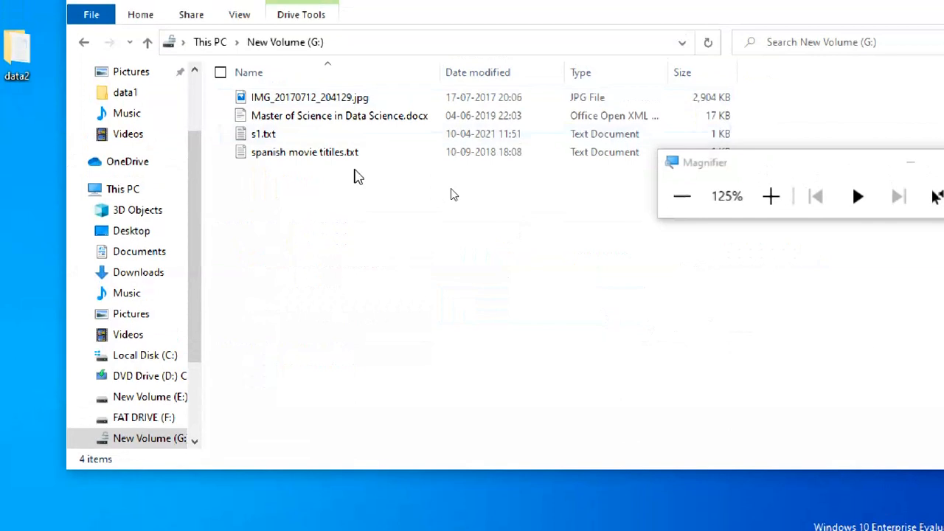
click(217, 42)
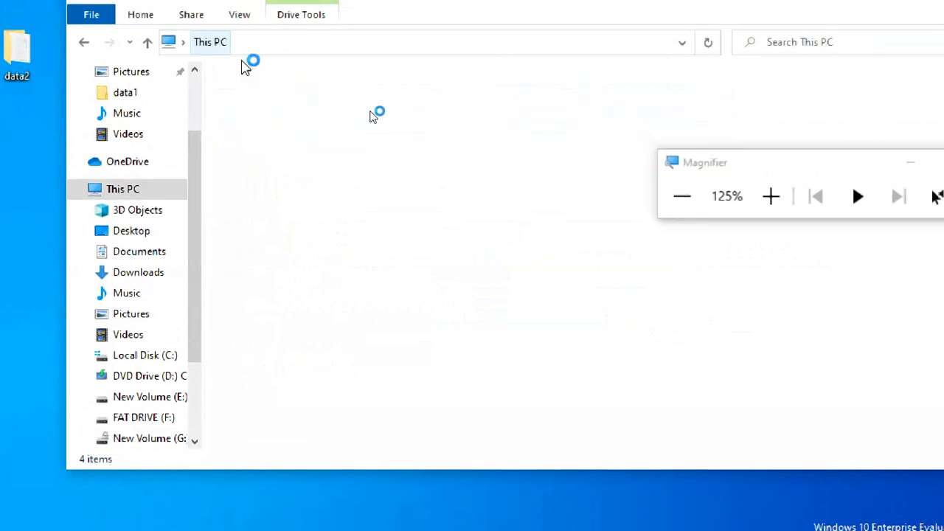
double_click(635, 340)
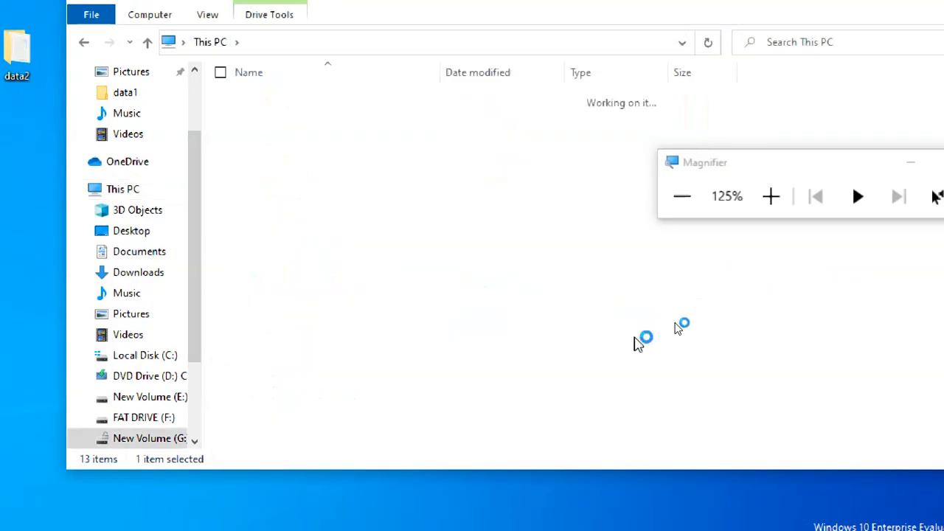
click(217, 42)
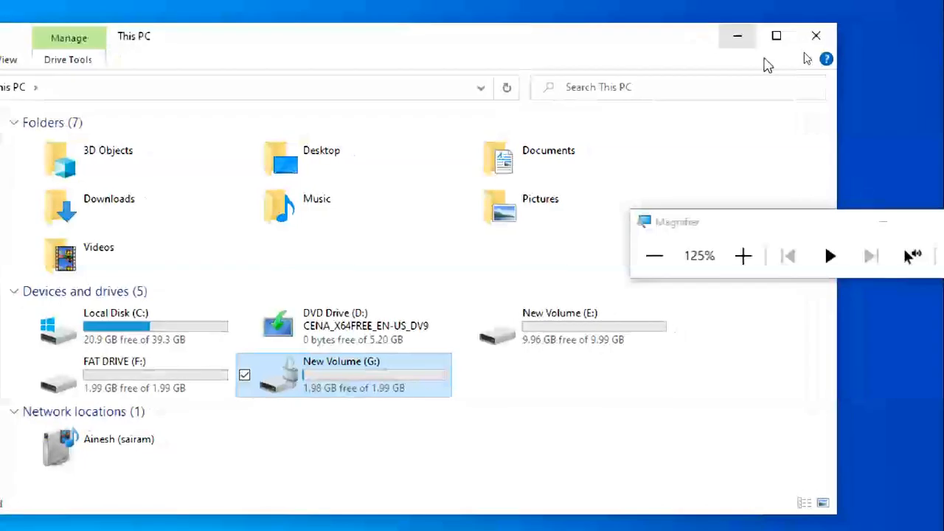
click(816, 36)
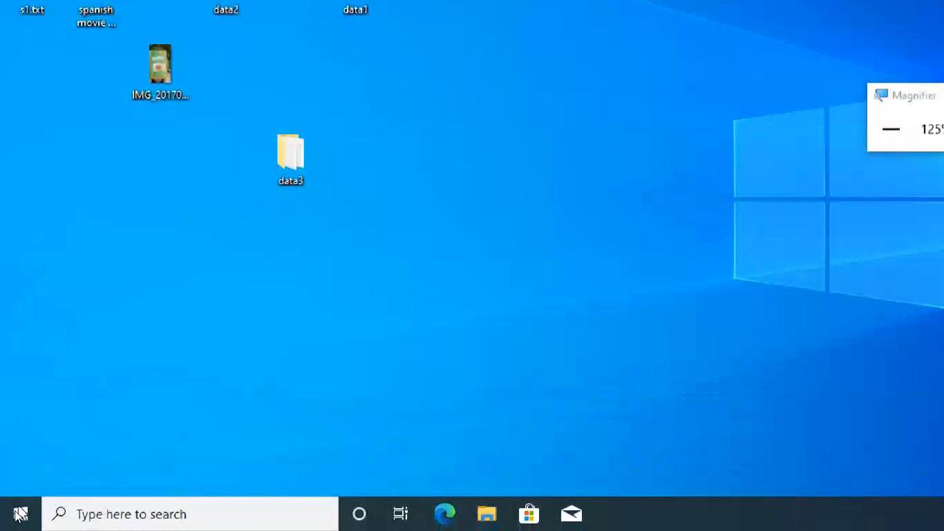
click(23, 512)
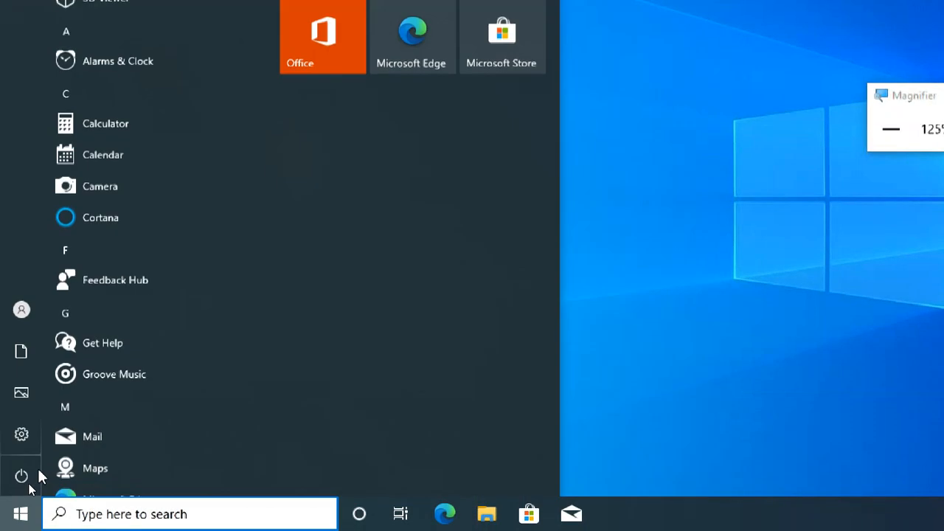
Restart Windows from the Start menu's Power options and reset magnification to 100%.
click(45, 478)
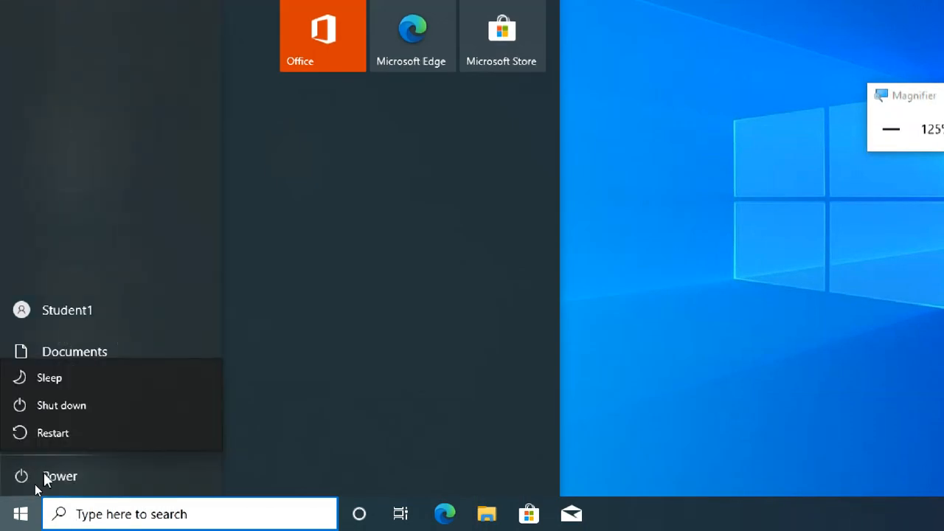
click(61, 433)
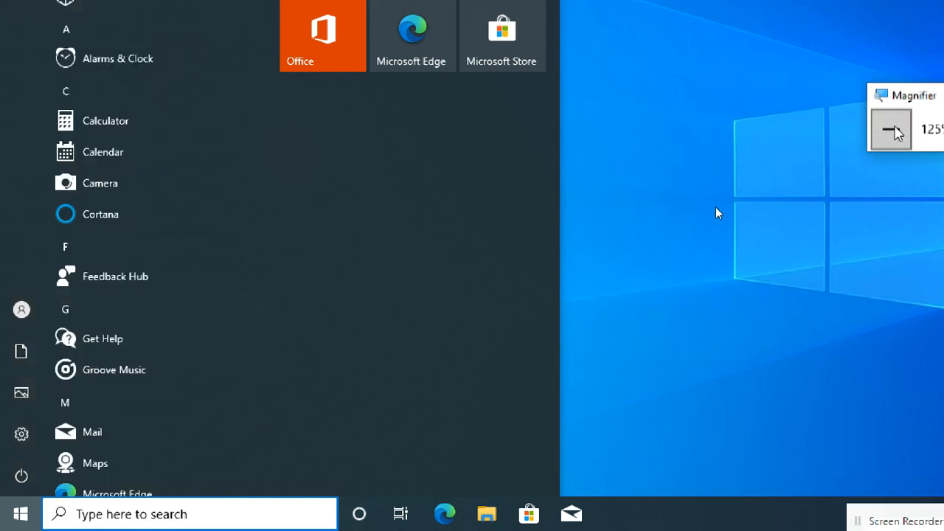
click(891, 128)
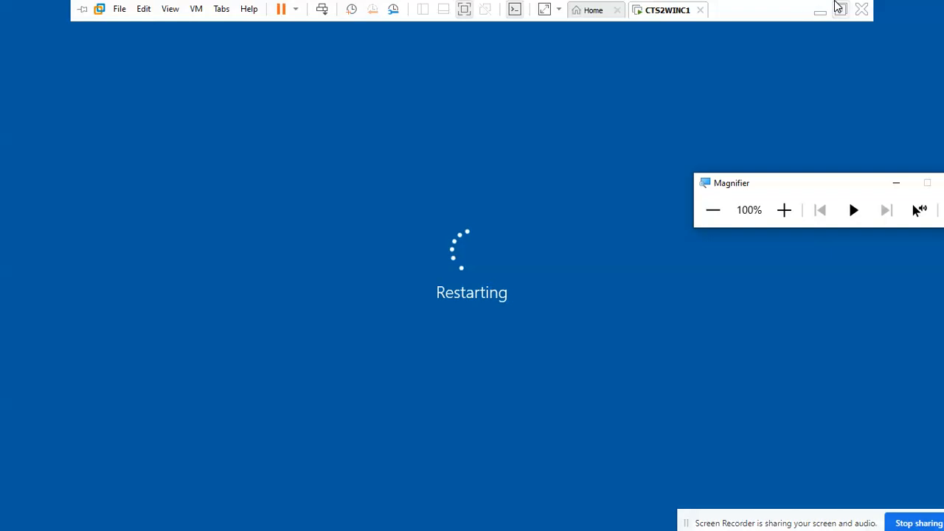
Exit VMware full screen, check the Meet chat and participant list, then minimize Chrome.
click(839, 4)
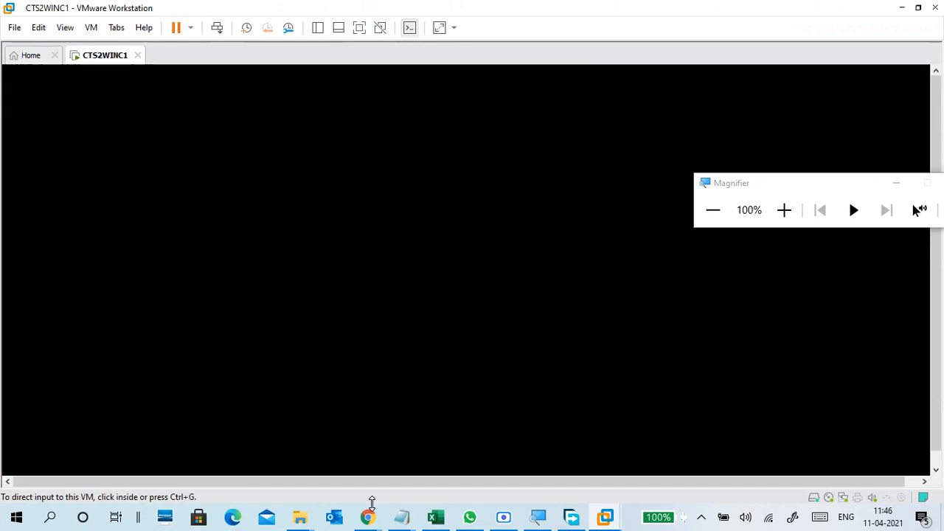
mouse_move(368, 516)
click(235, 447)
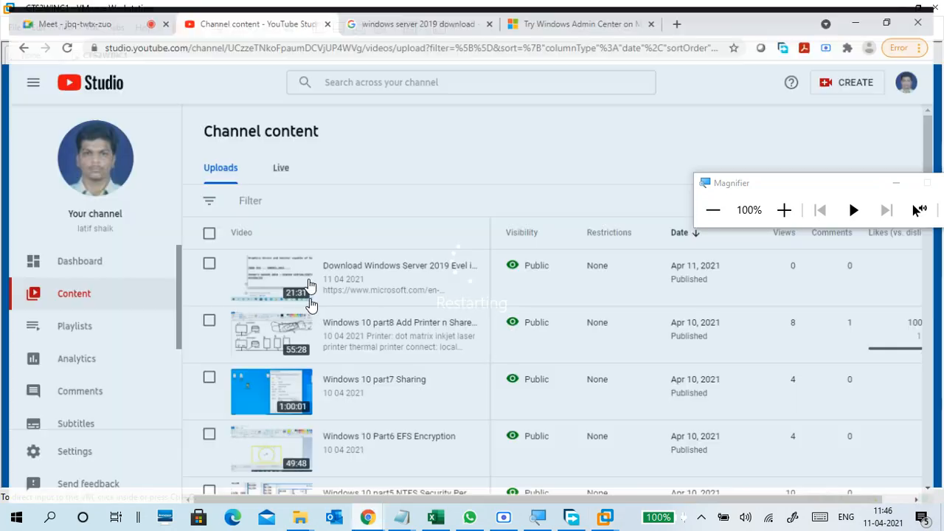
click(95, 9)
click(904, 112)
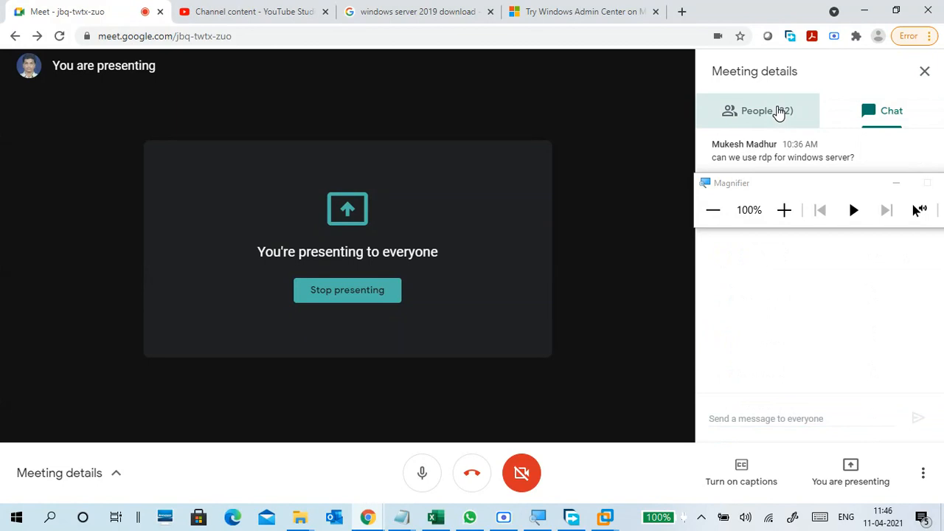
click(780, 111)
click(862, 10)
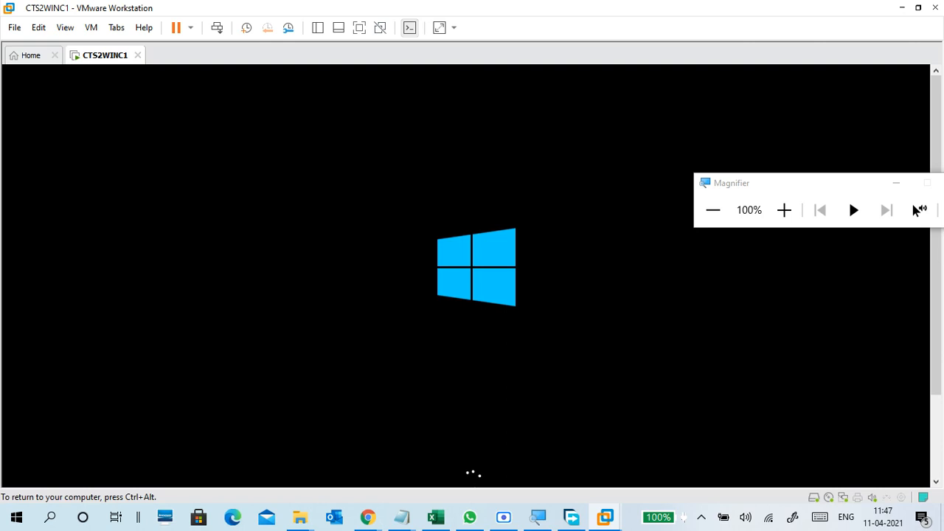
Release the VM, dismiss the Malwarebytes trojan notice and close Free Download Manager while it boots.
key(ctrl+alt)
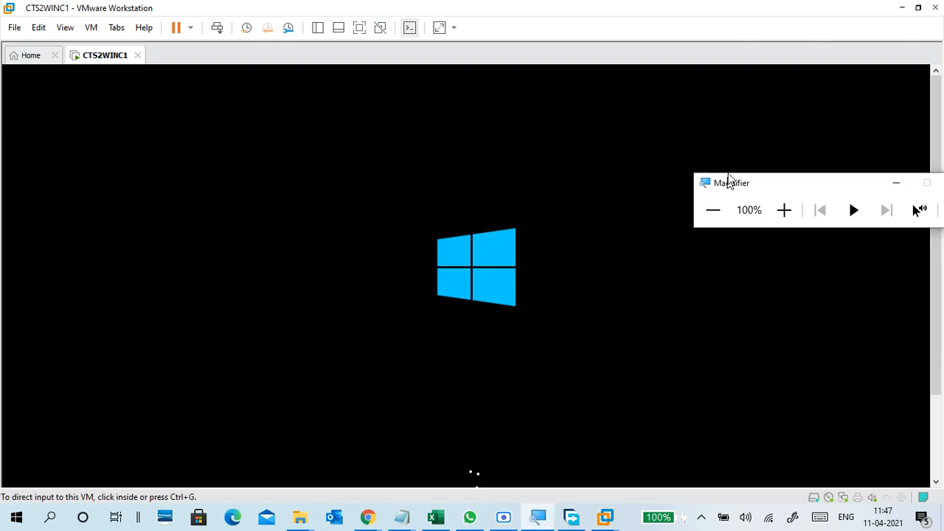
drag(727, 185, 734, 30)
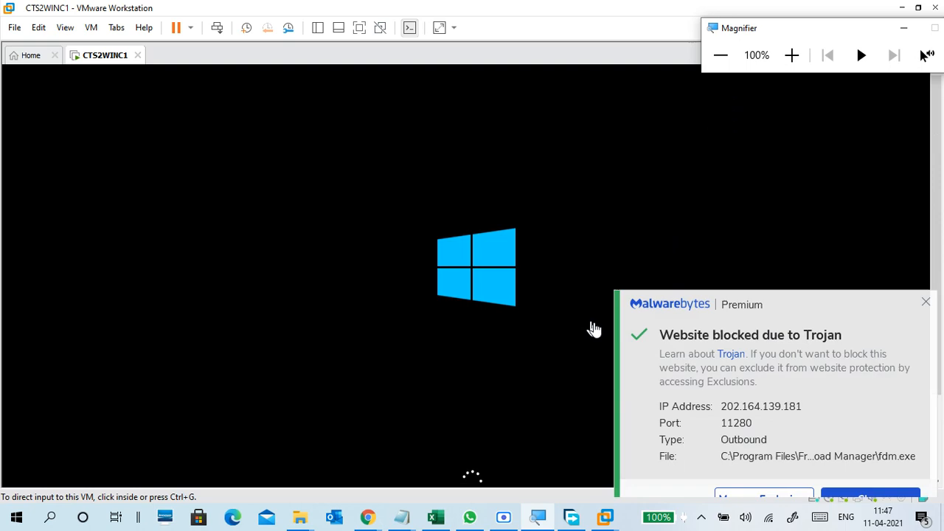
click(930, 279)
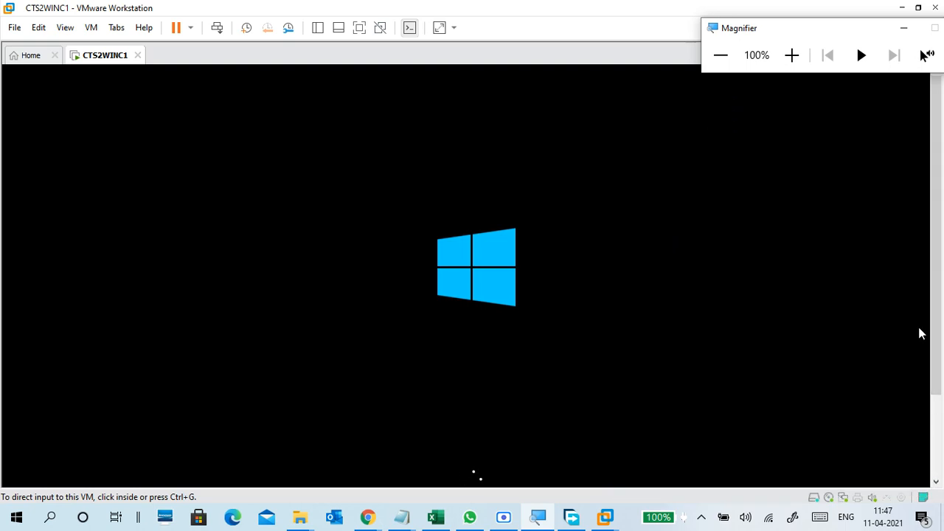
click(575, 517)
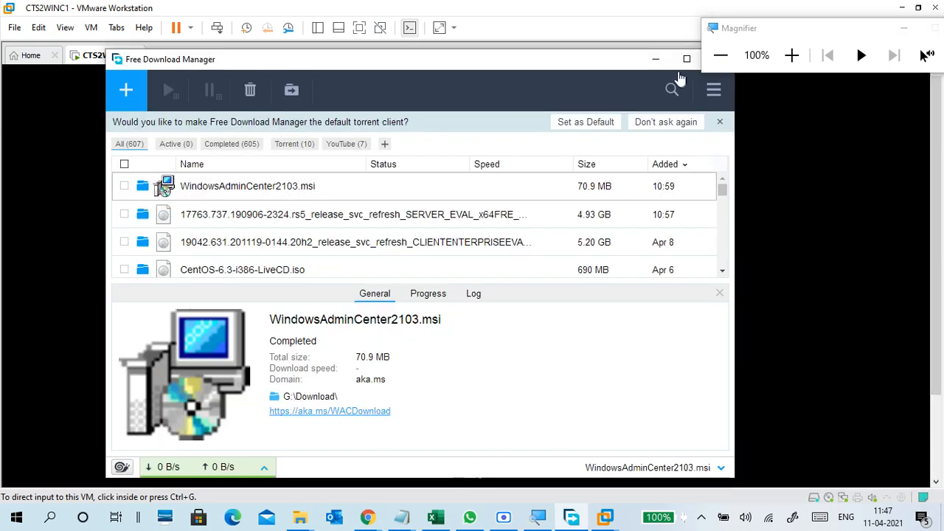
drag(614, 63, 517, 84)
click(622, 80)
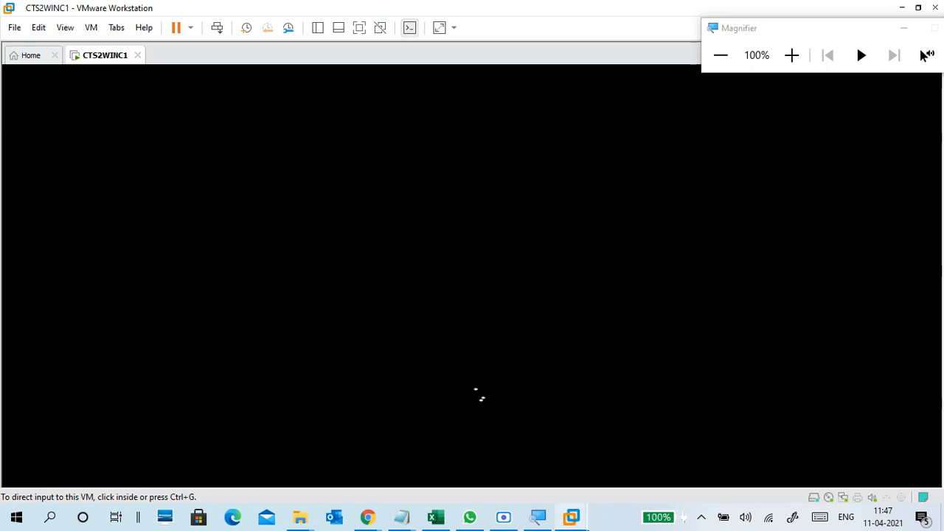
mouse_move(576, 518)
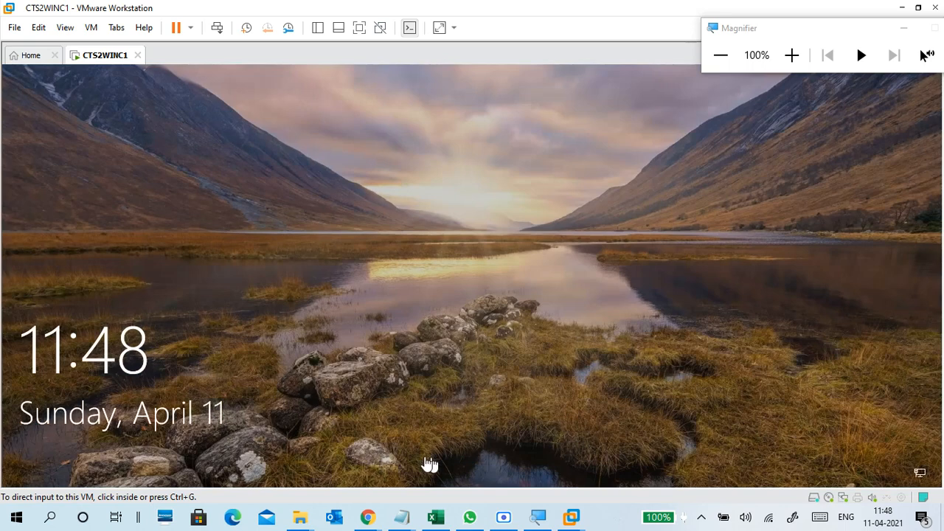
Sign in to the Student1 account with its password and set magnification to 125%.
click(371, 385)
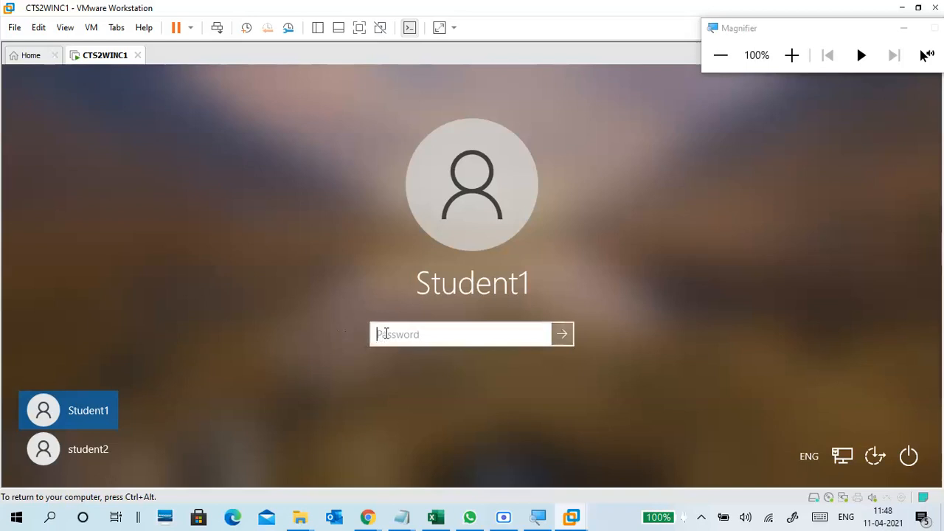
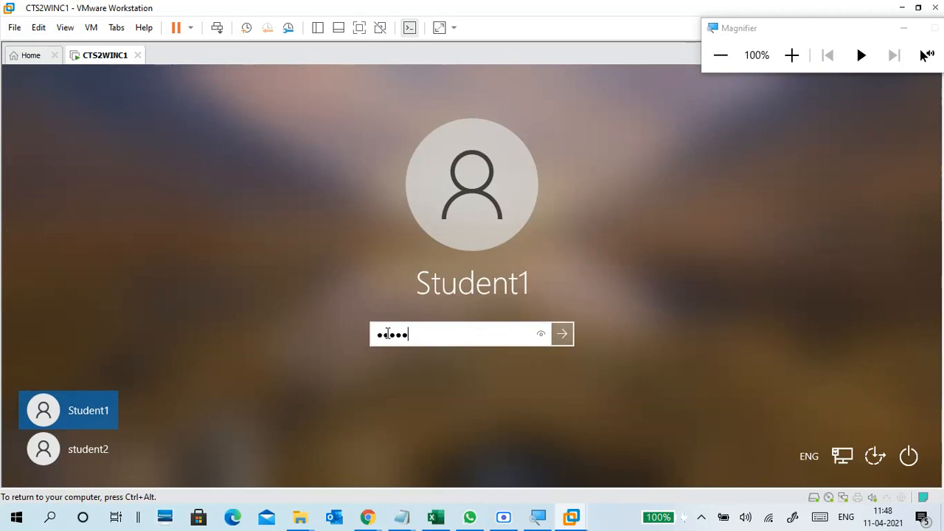
key(Return)
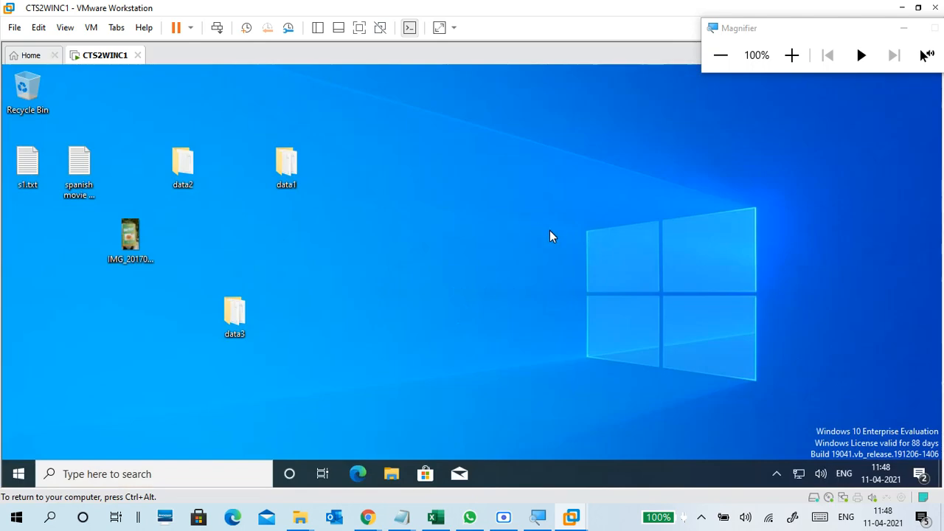
click(791, 55)
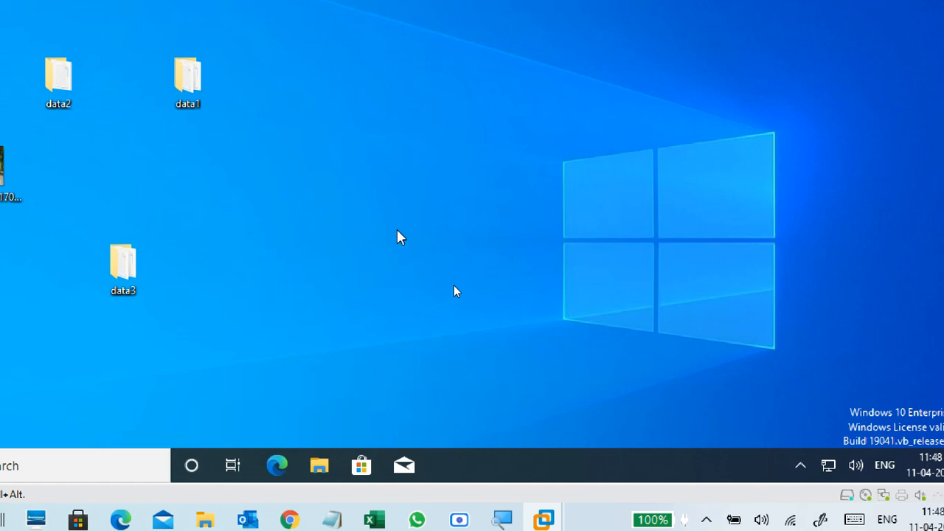
Open a maximized File Explorer at This PC, select locked Local Disk (G:), and magnify to 200%.
key(super+e)
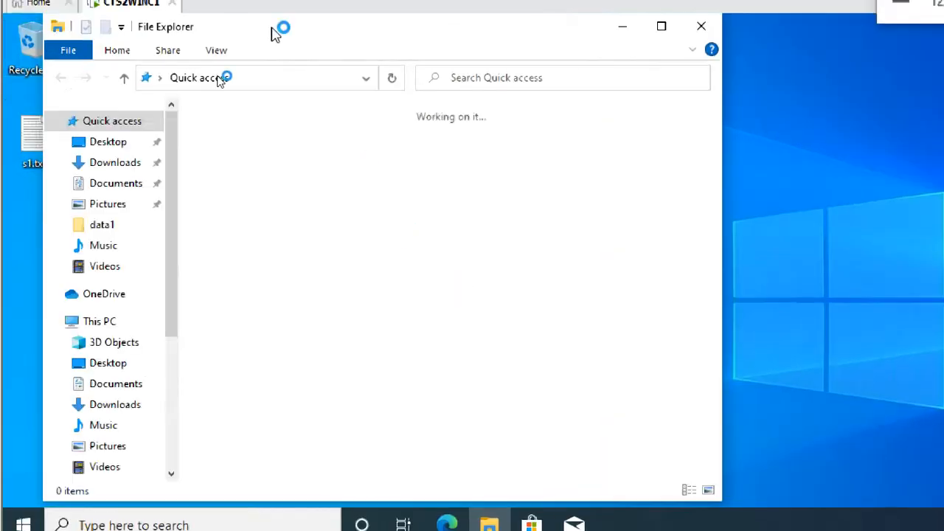
click(97, 322)
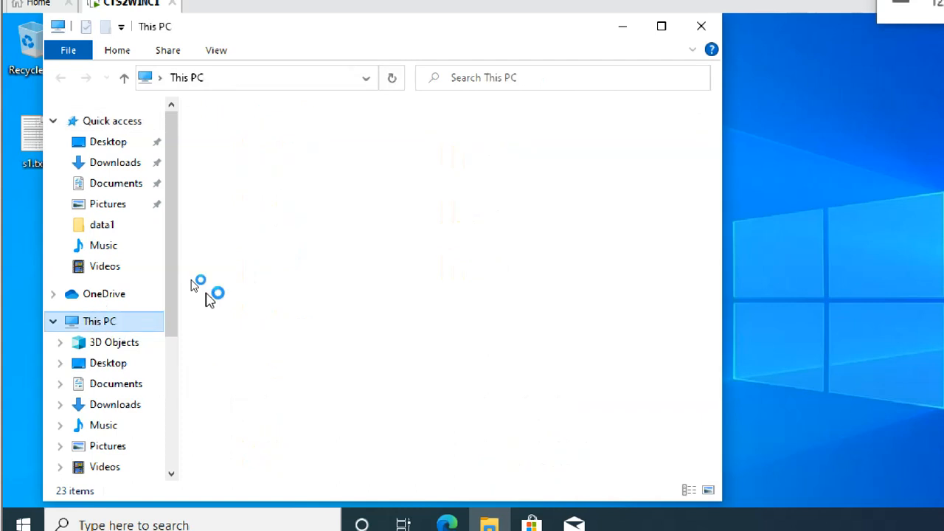
click(661, 26)
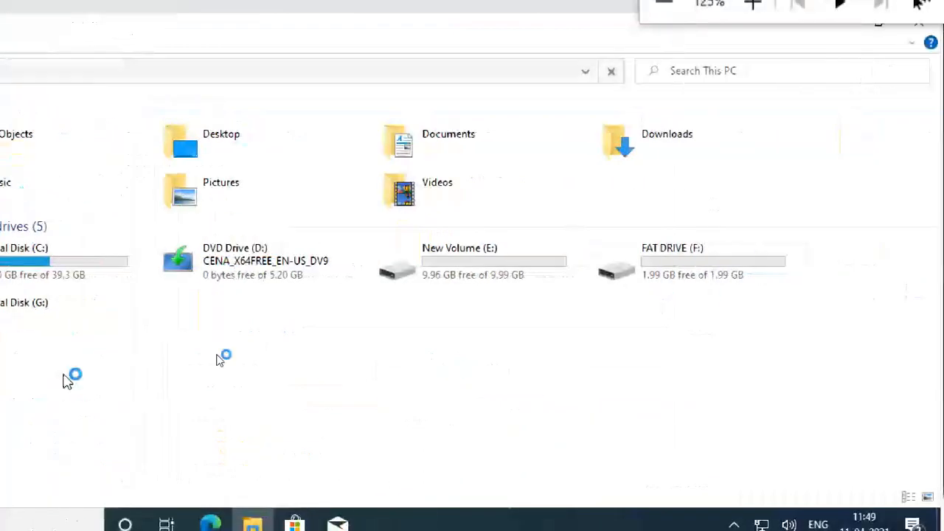
click(213, 326)
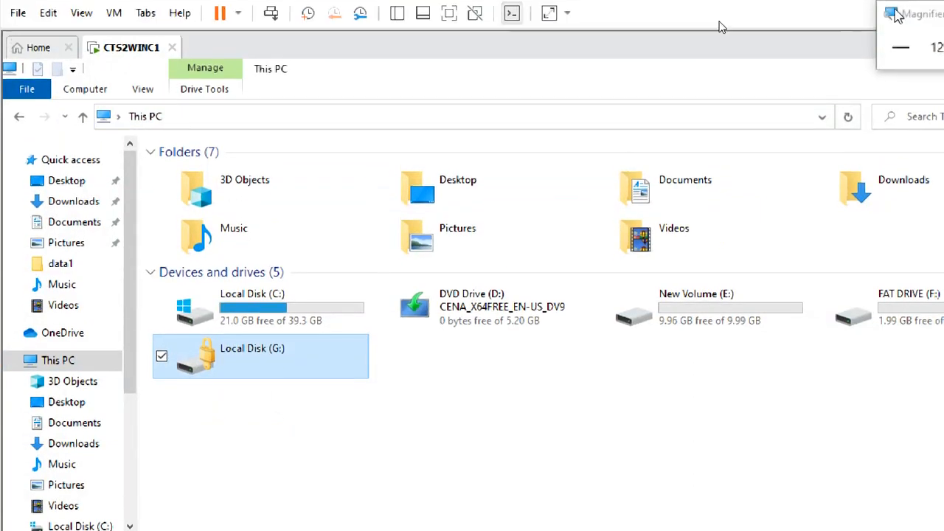
drag(908, 21, 561, 167)
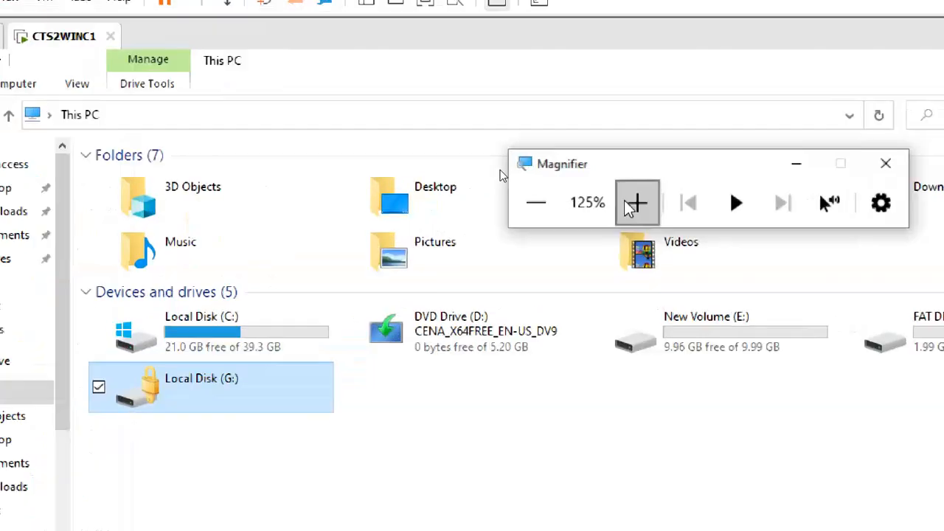
click(632, 200)
click(633, 201)
click(633, 201)
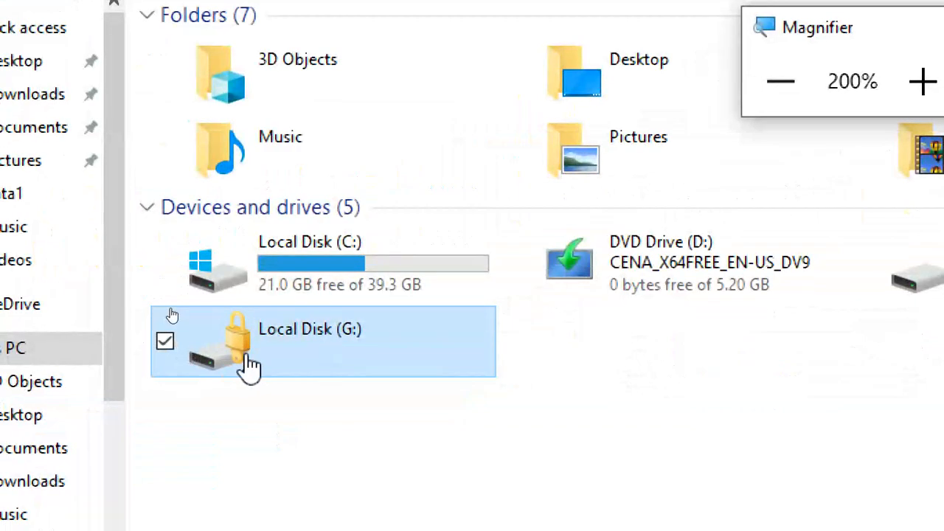
click(283, 431)
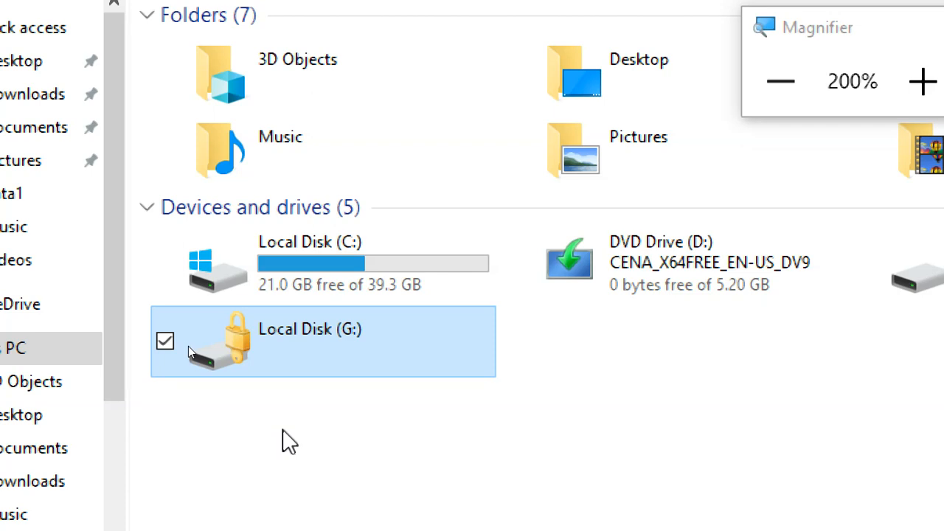
Open locked drive G:, enter its password, reveal it to verify, and unlock the drive.
double_click(347, 349)
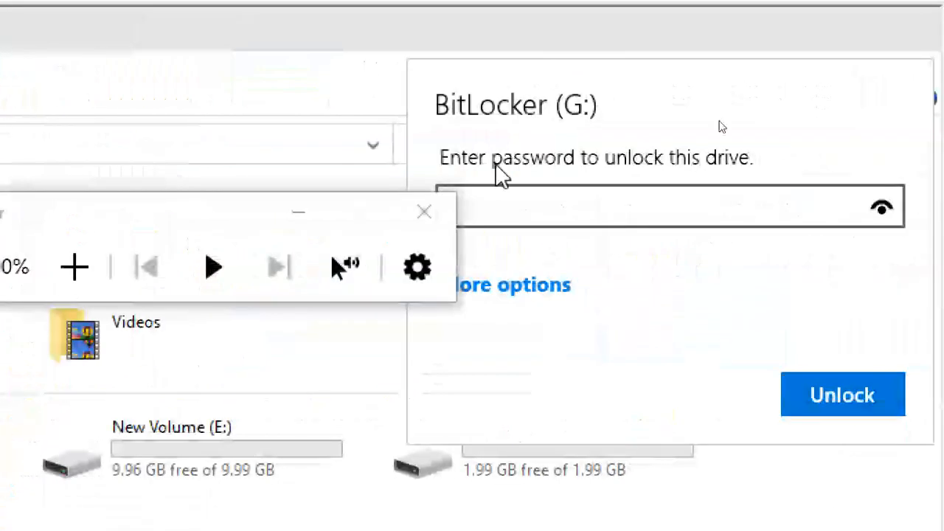
drag(202, 218, 110, 110)
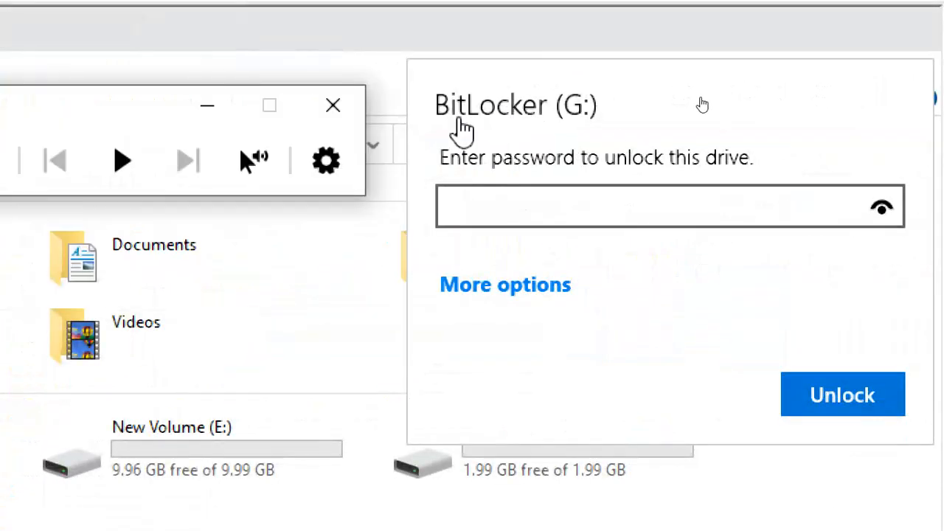
click(546, 220)
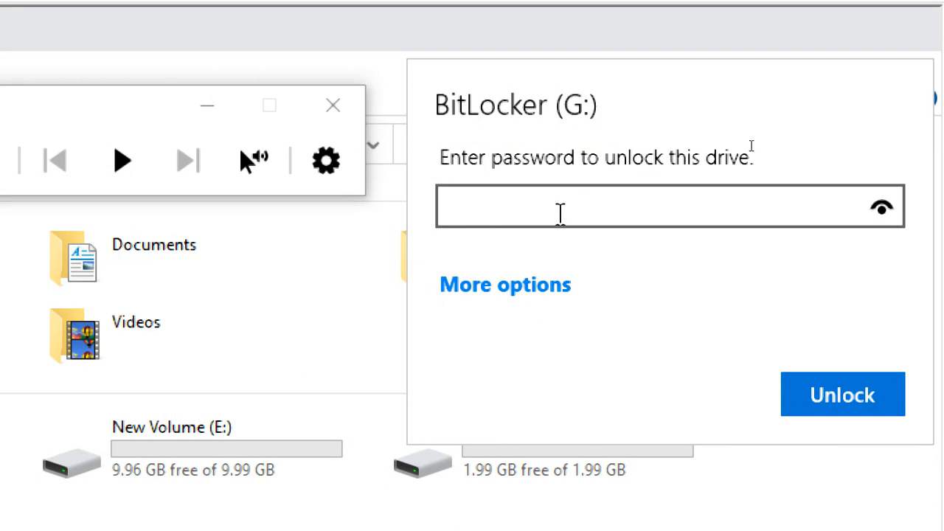
click(541, 288)
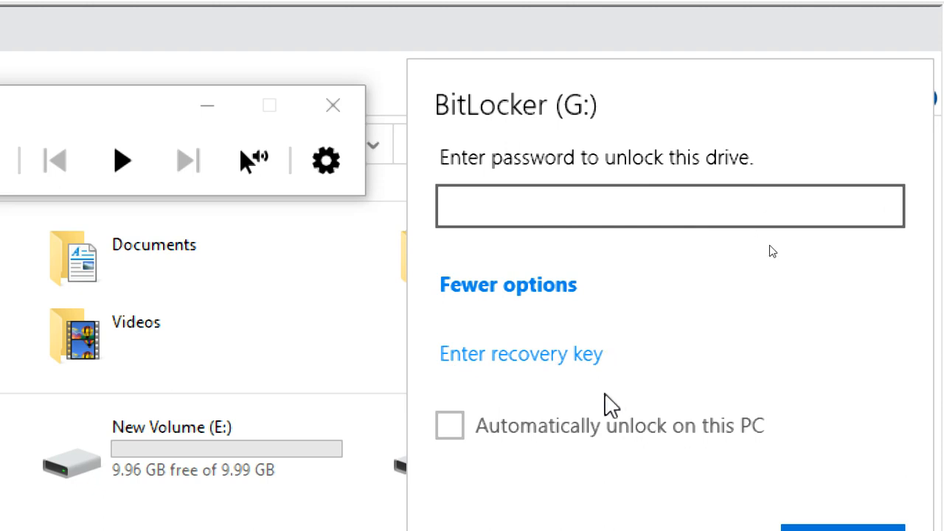
click(588, 190)
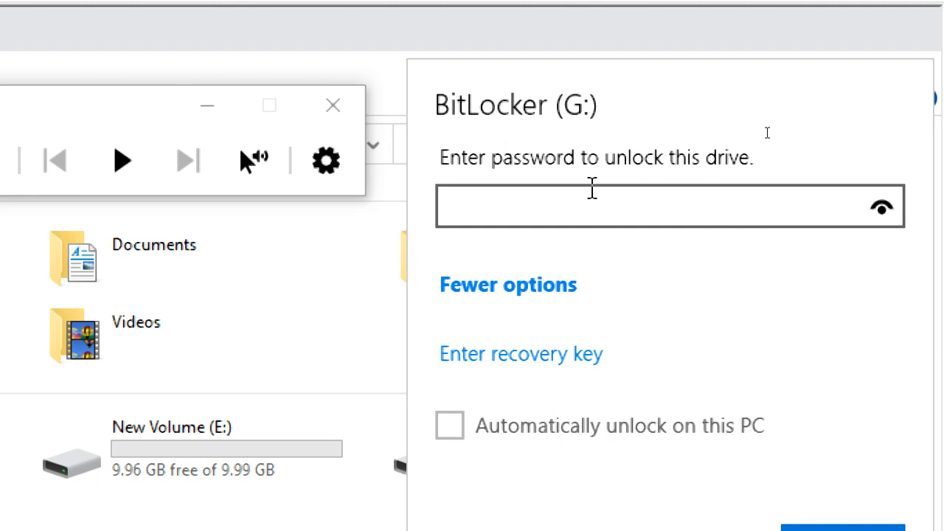
text(•••)
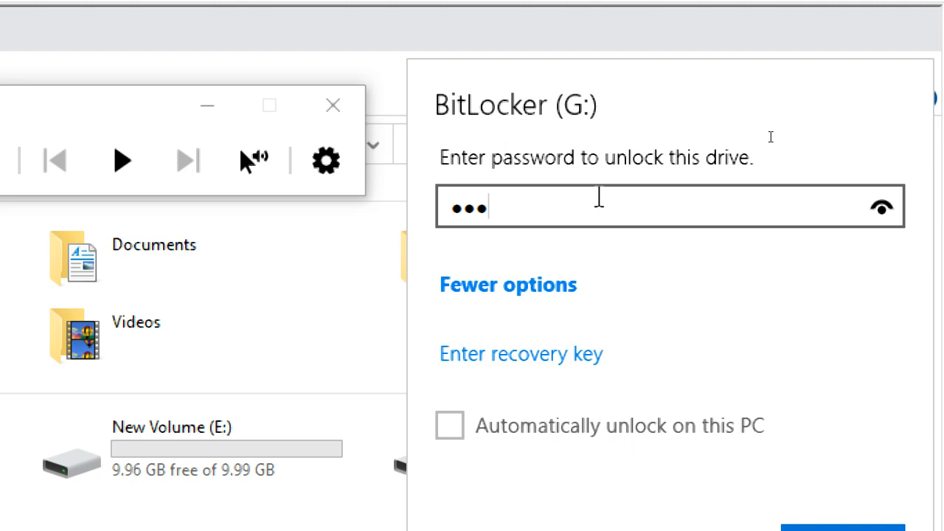
text(•••••)
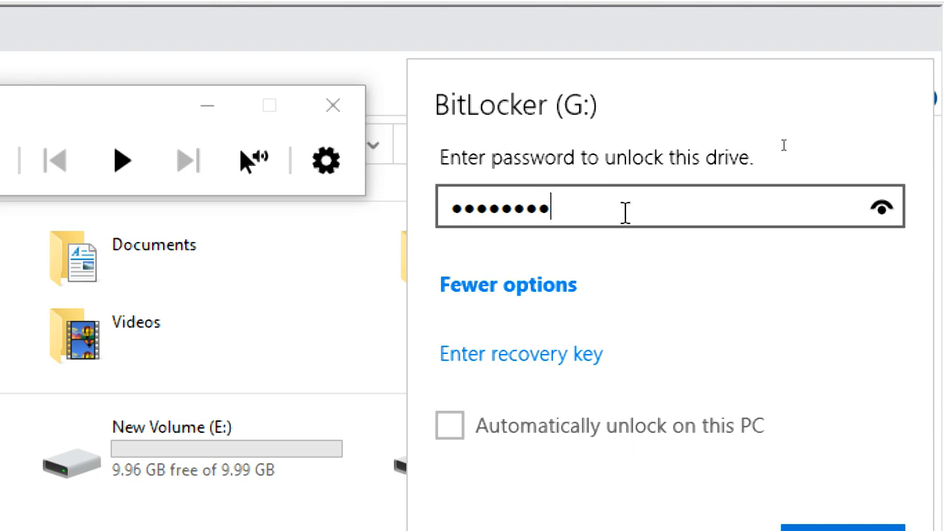
click(885, 203)
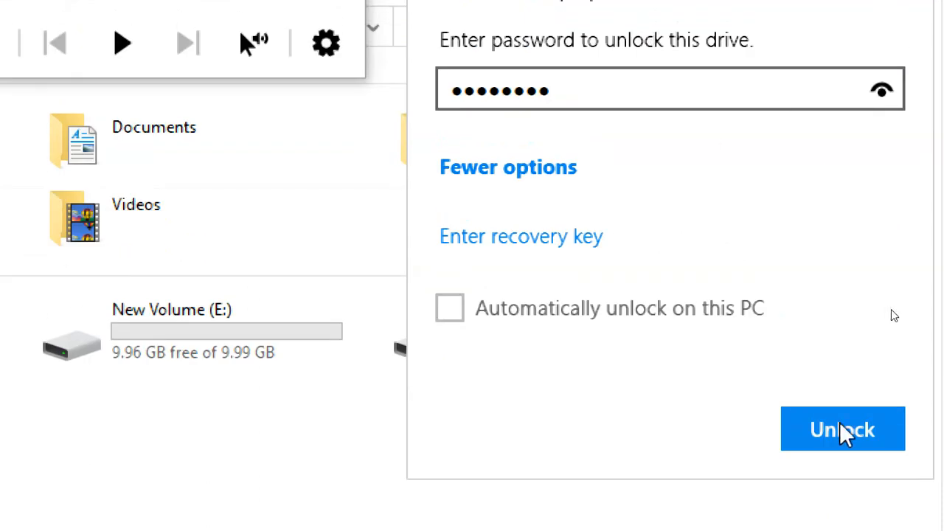
click(841, 428)
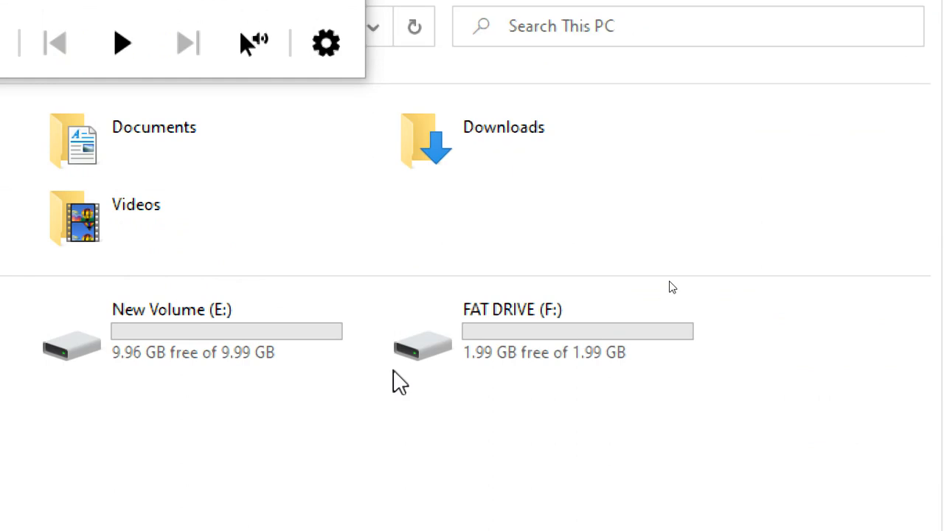
Open New Volume (G:) to view its four files.
click(99, 435)
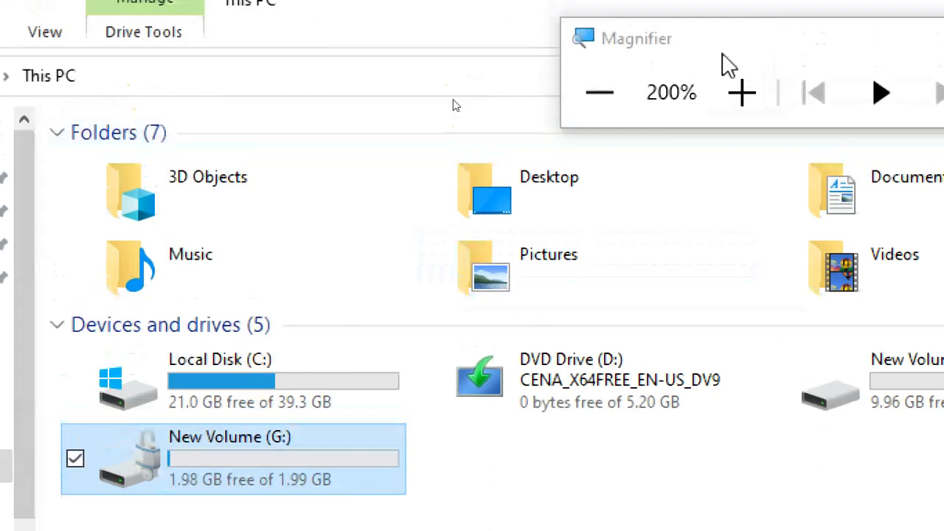
drag(729, 65, 832, 114)
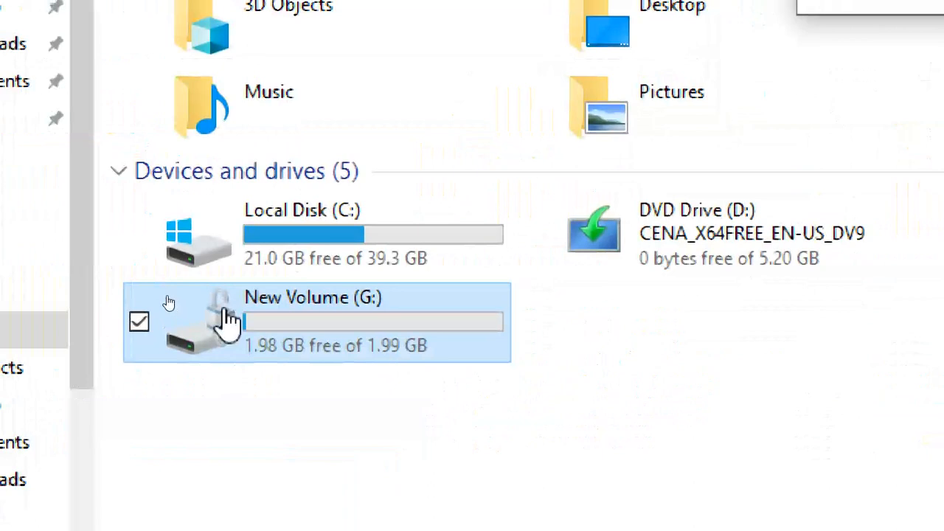
double_click(297, 344)
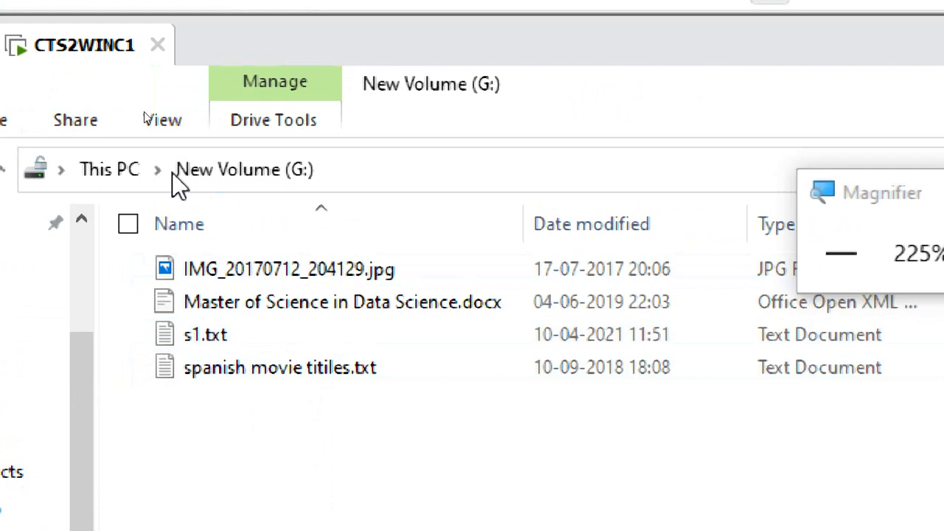
Go back to This PC, lower the magnification, and close File Explorer.
click(123, 167)
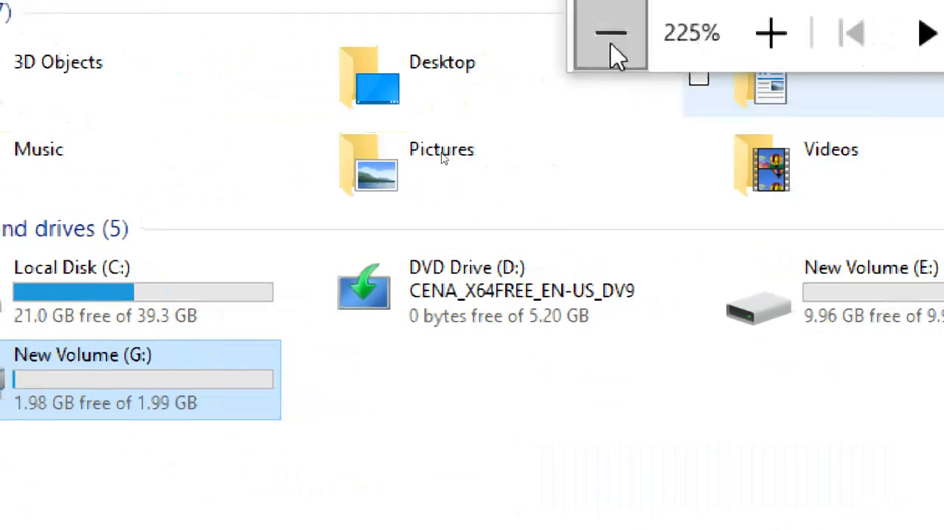
click(611, 46)
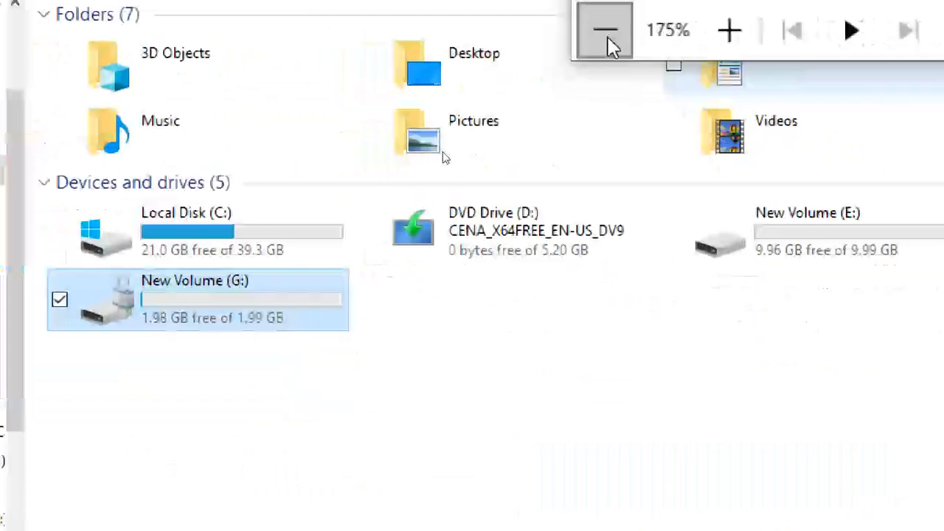
click(609, 42)
drag(615, 37, 824, 243)
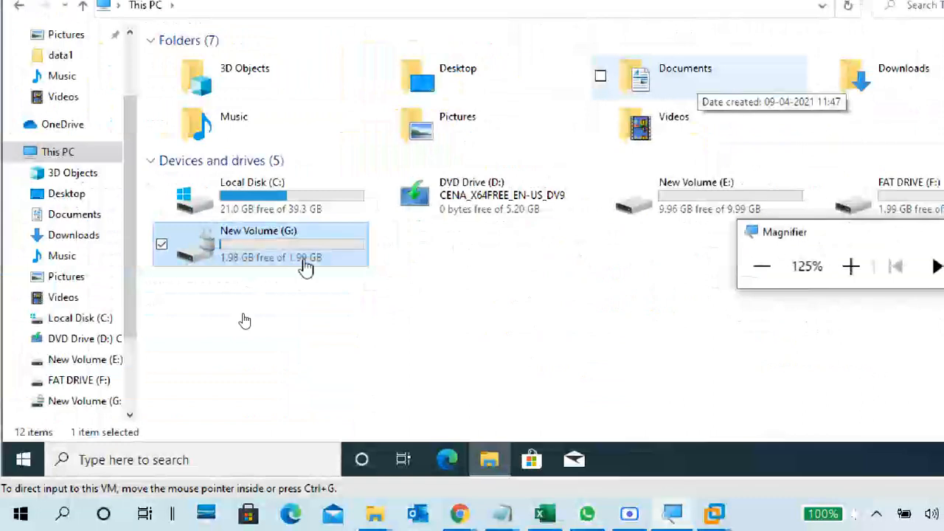
click(394, 310)
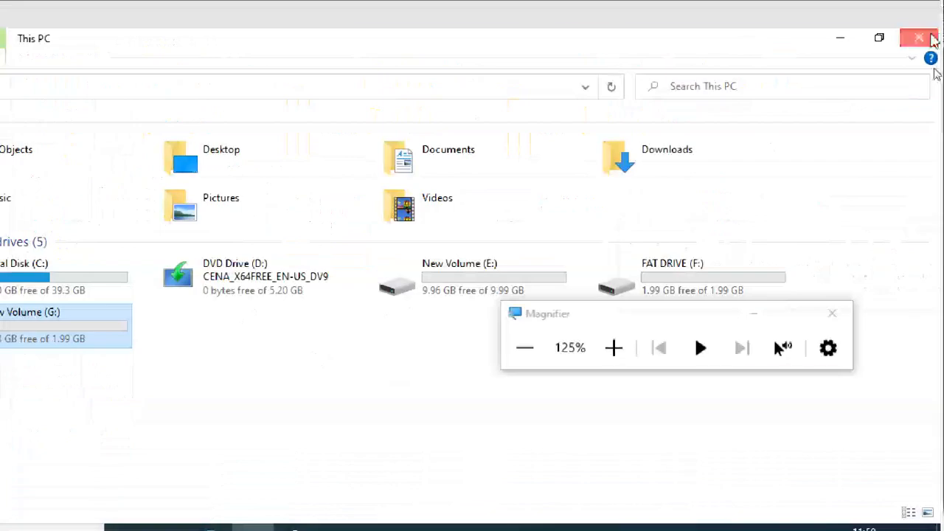
click(922, 37)
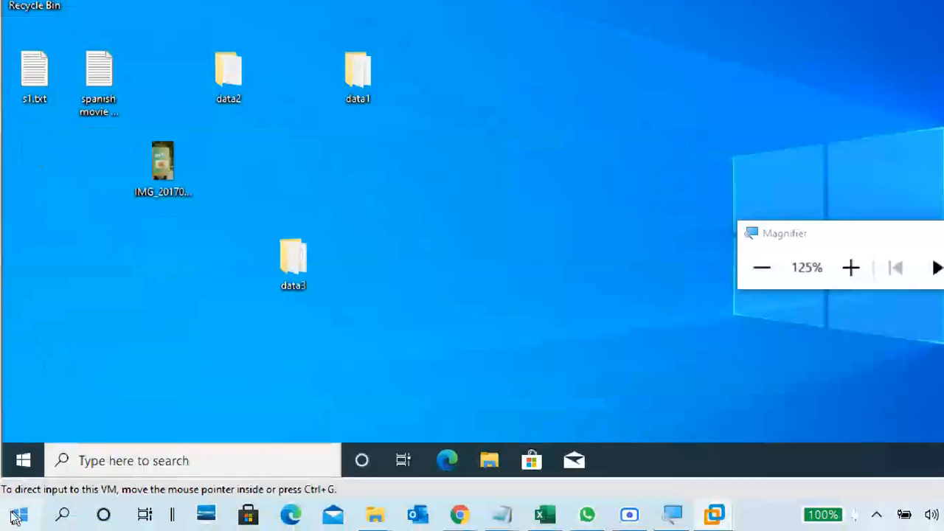
Sign out of the current account from the Start menu's account options.
click(25, 459)
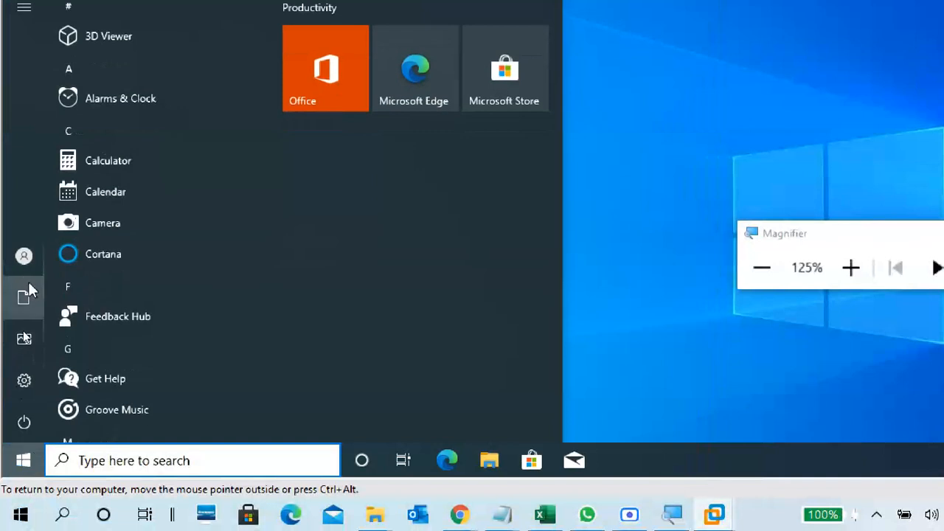
mouse_move(30, 257)
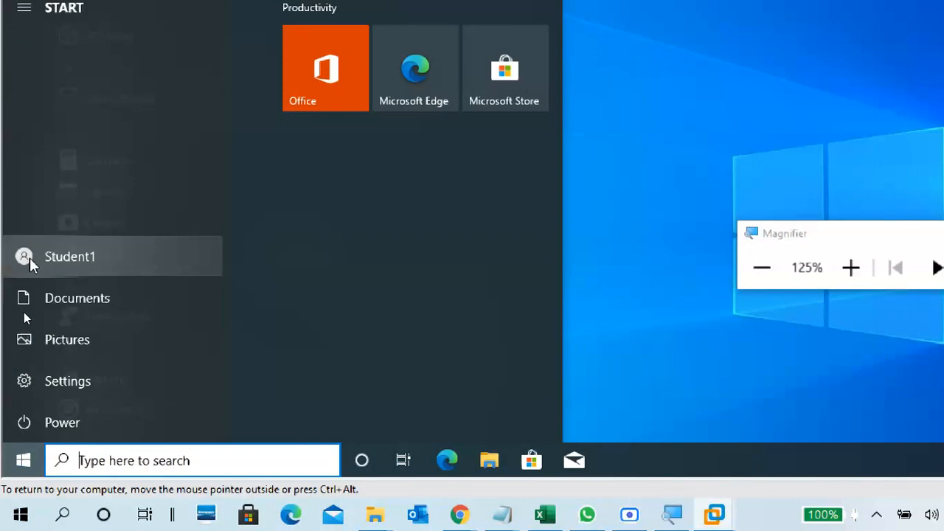
click(87, 258)
click(87, 174)
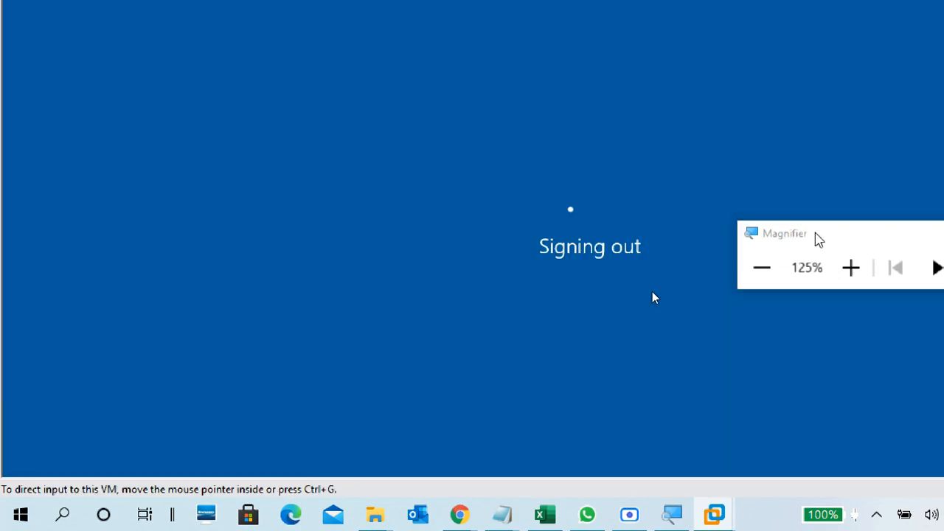
Sign in as the second user from the lock screen.
drag(817, 238, 848, 120)
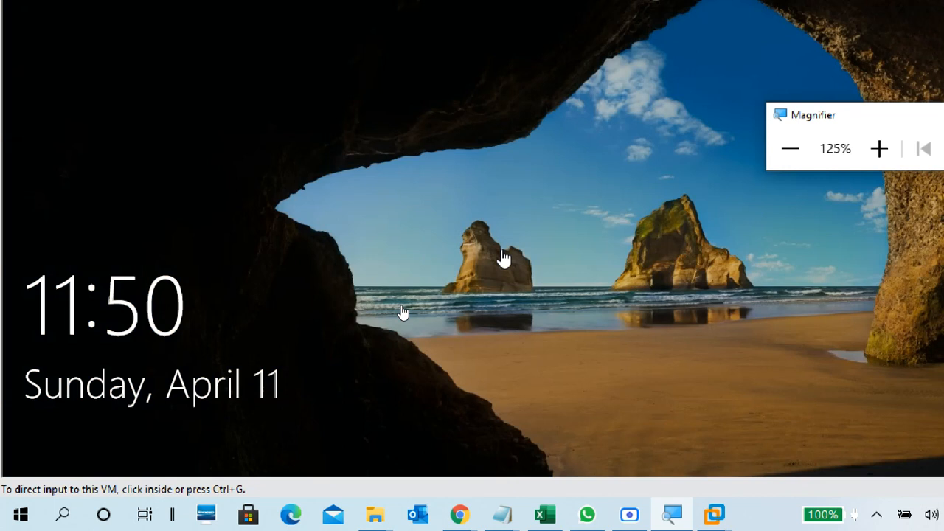
click(505, 266)
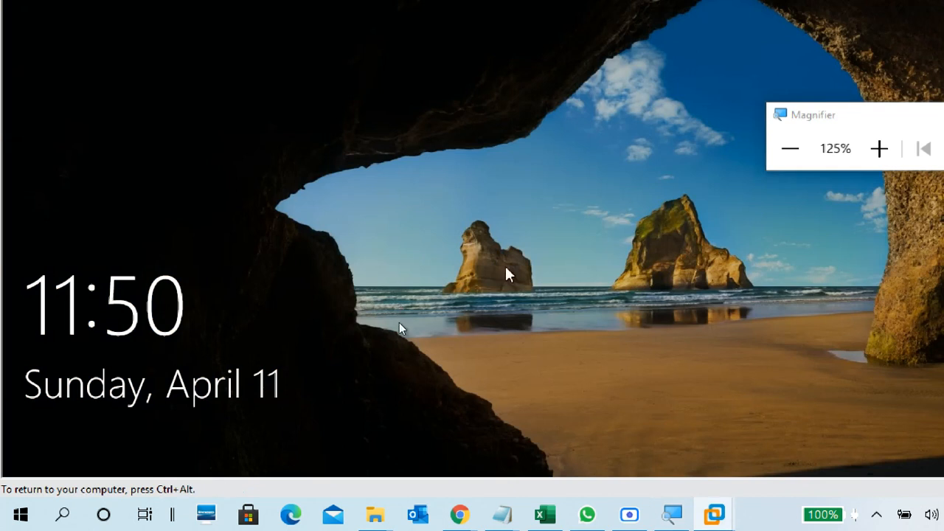
click(432, 331)
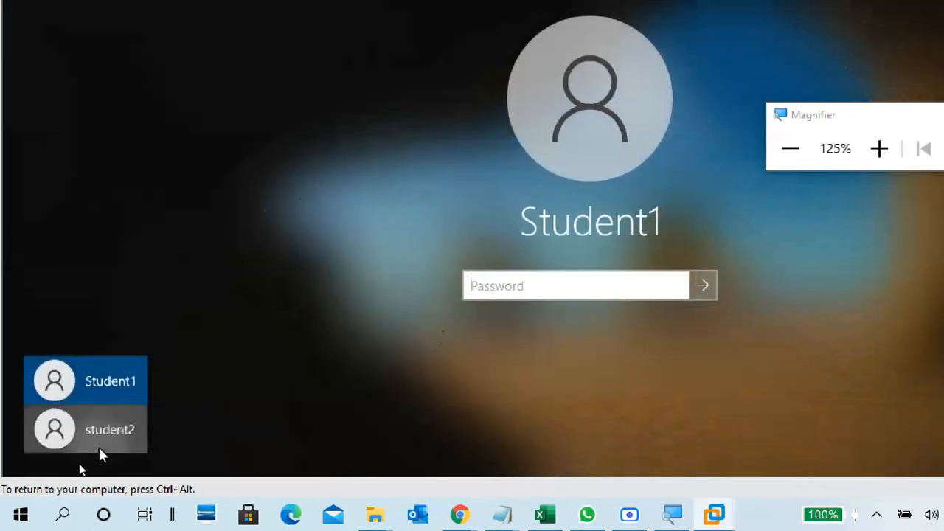
click(101, 435)
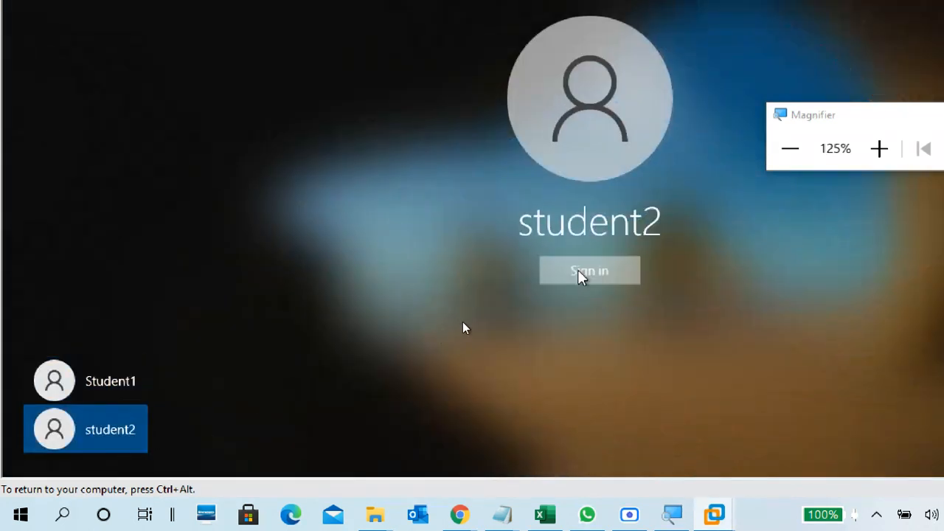
click(581, 272)
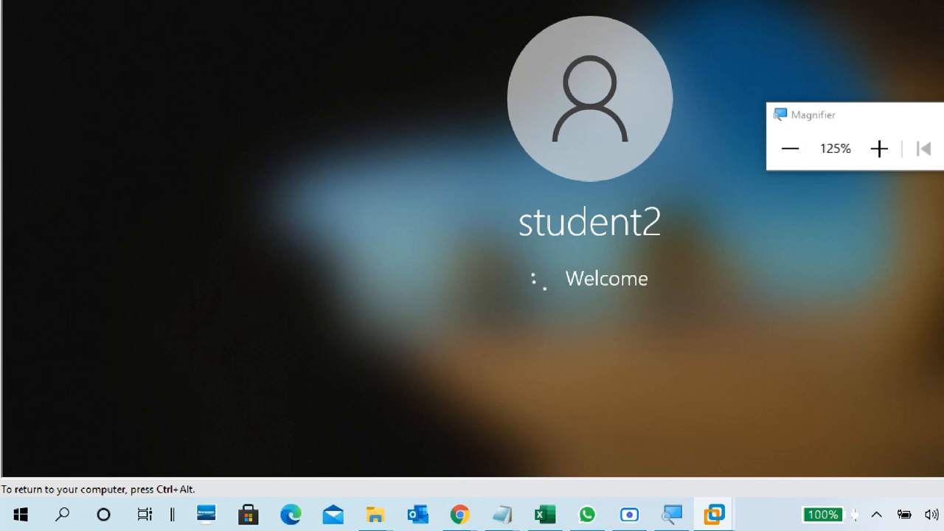
Reset Magnifier to 100% and park its panel in the top-right corner.
key(ctrl+alt)
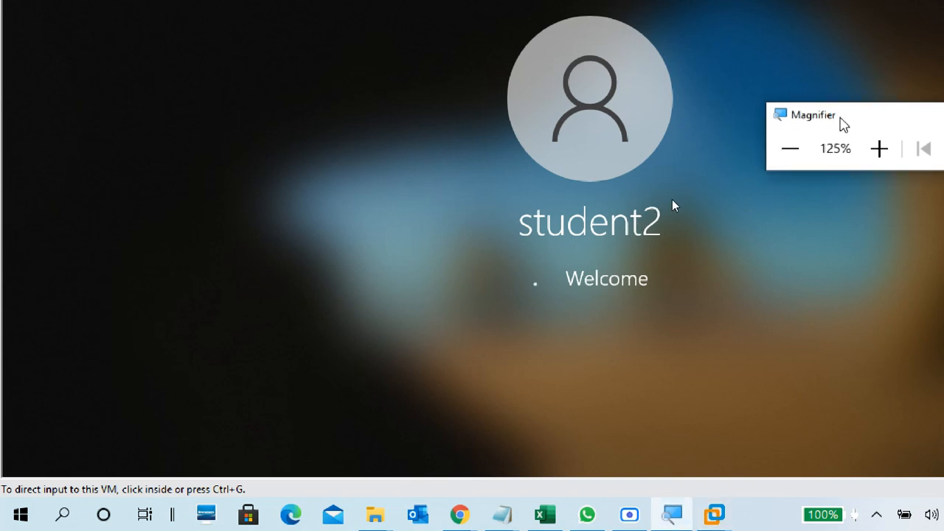
drag(840, 118, 886, 42)
click(838, 74)
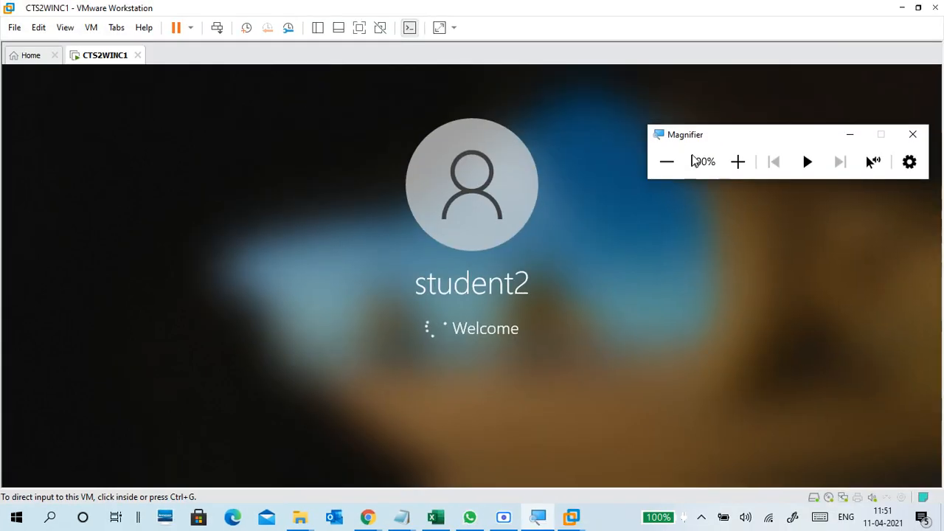
drag(703, 143, 741, 44)
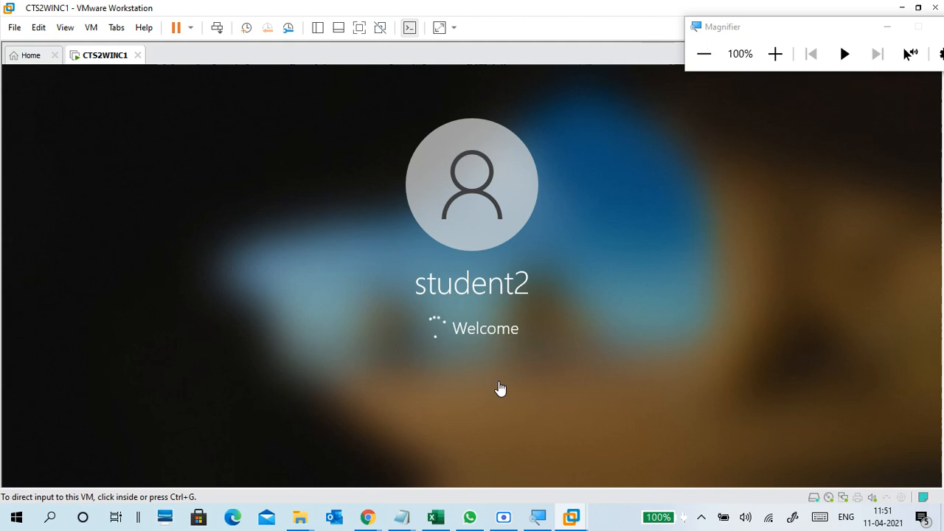
drag(710, 35, 753, 59)
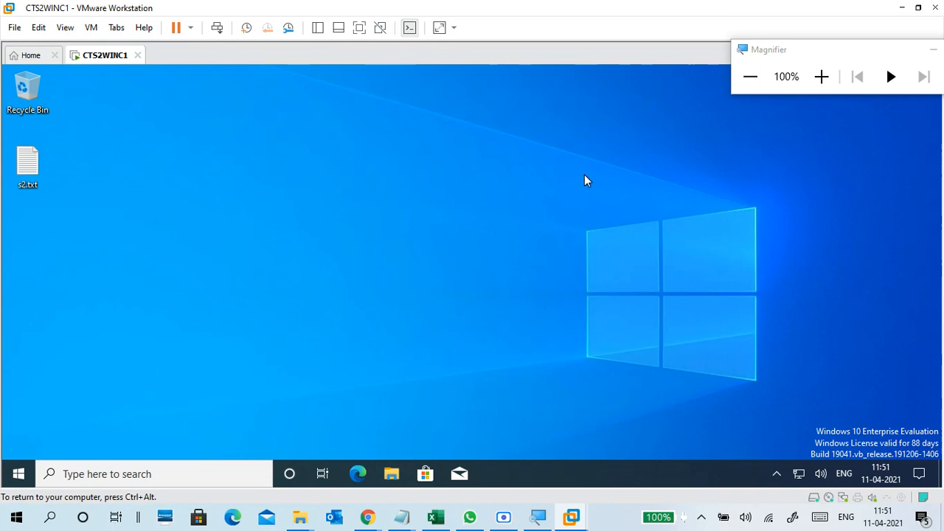
Open File Explorer with Win+E, view New Volume (G:)'s four files, and return to This PC.
key(super+e)
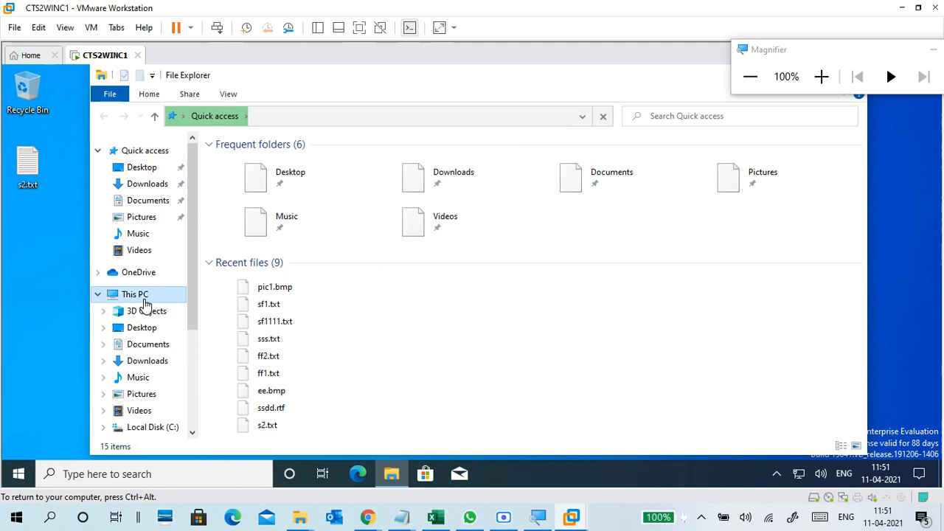
click(140, 295)
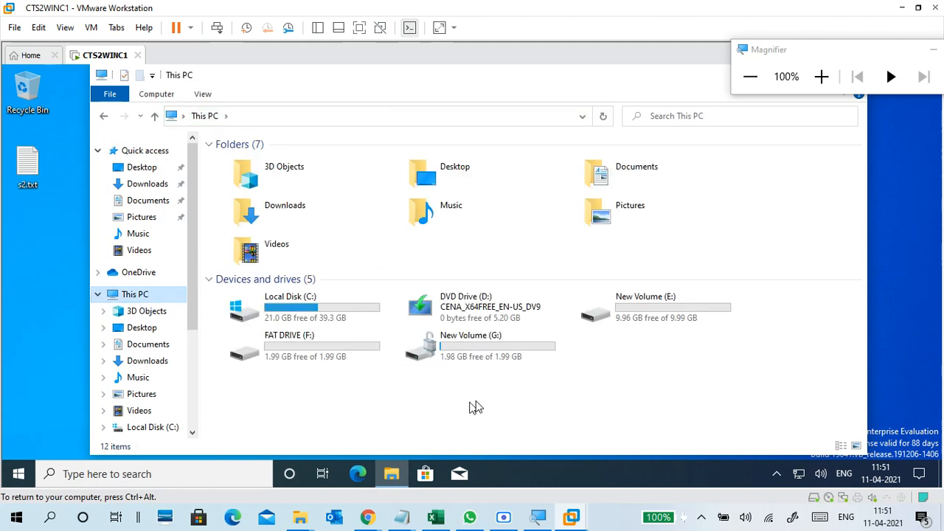
click(821, 77)
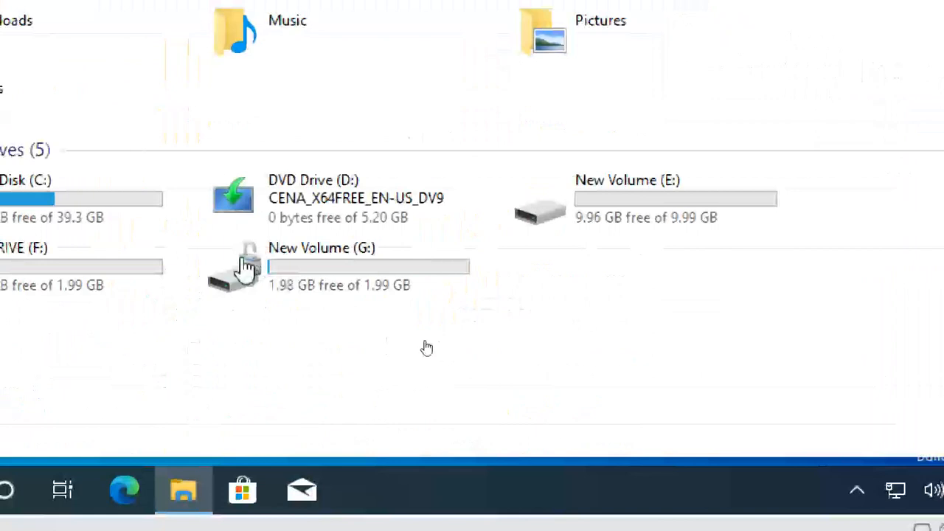
double_click(298, 271)
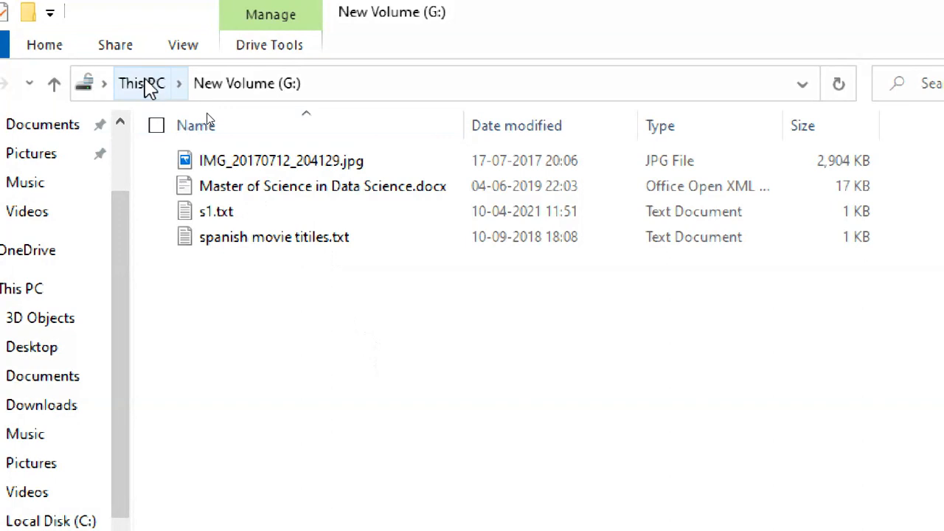
click(154, 83)
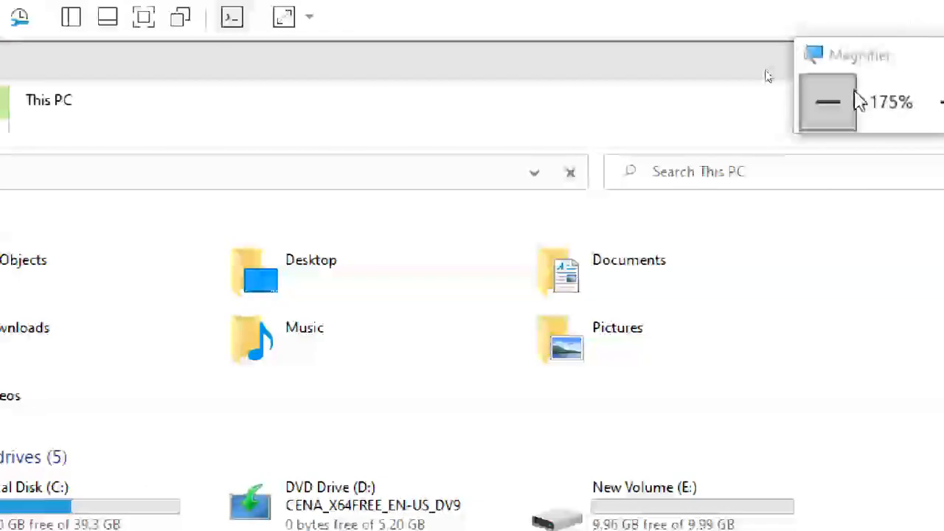
click(934, 49)
click(934, 49)
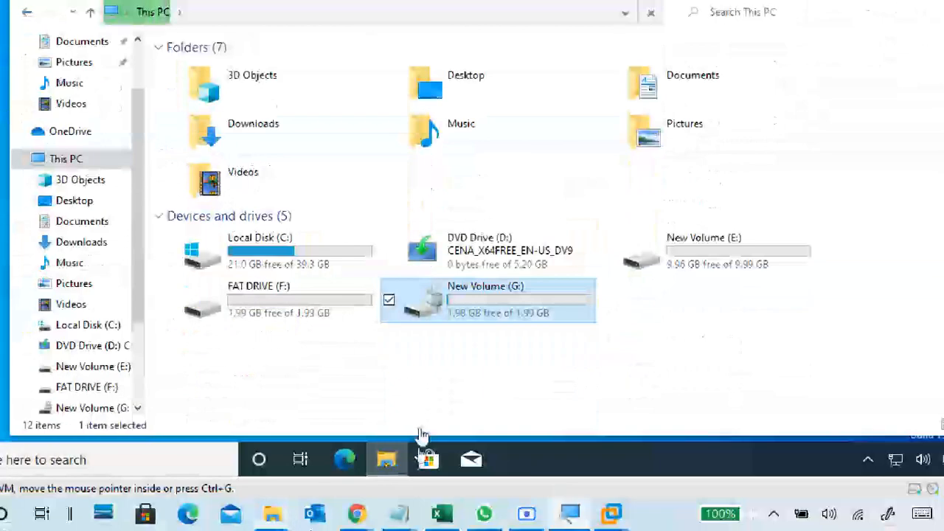
Bring the Untitled notes forward and add '...' and '--' lines below 'follow wizard'.
mouse_move(405, 521)
click(509, 434)
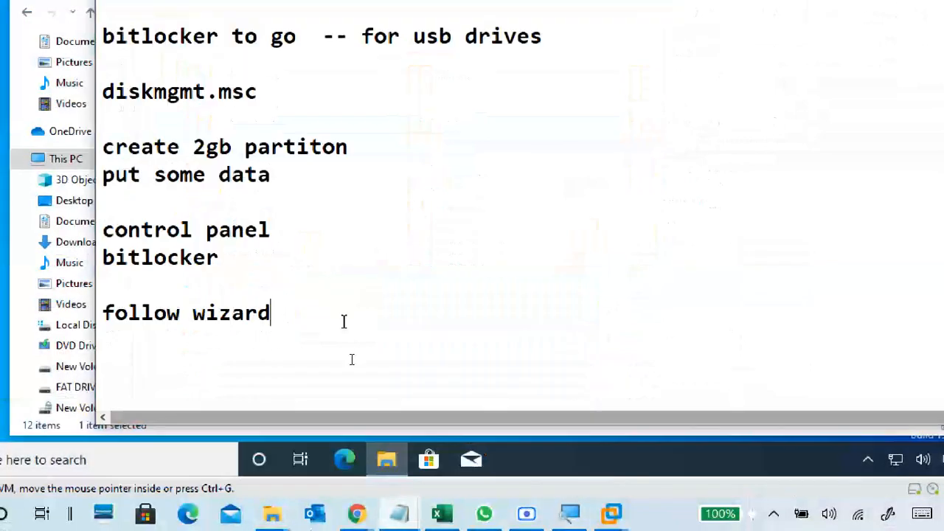
scroll(287, 222, down, 2)
click(280, 207)
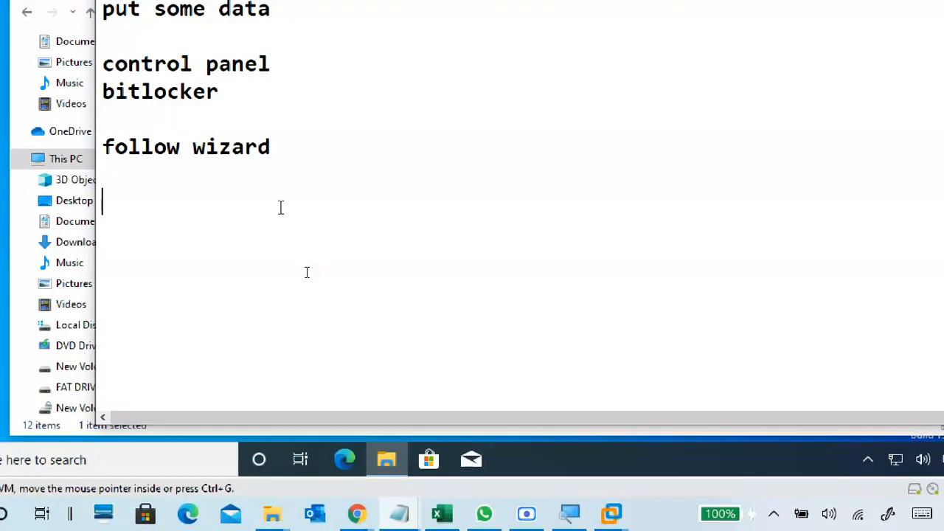
key(BackSpace)
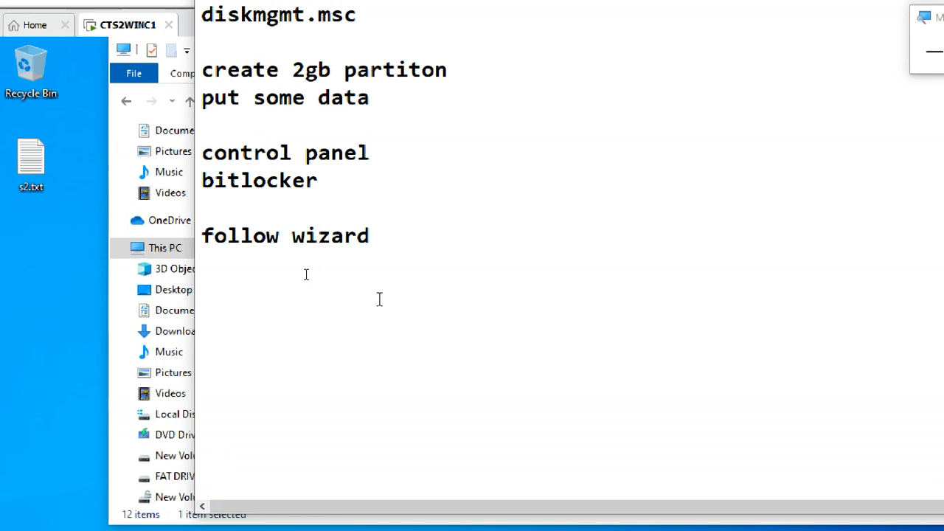
text(...)
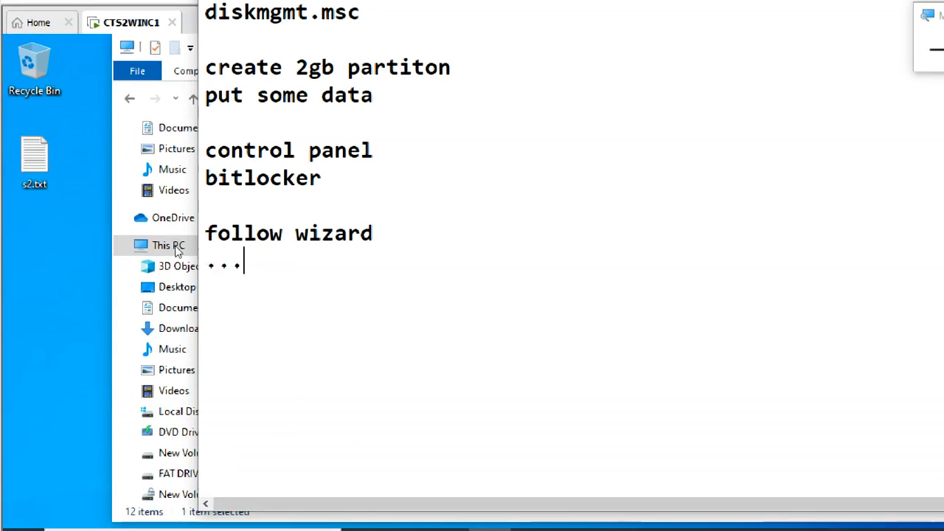
key(Return)
text(--)
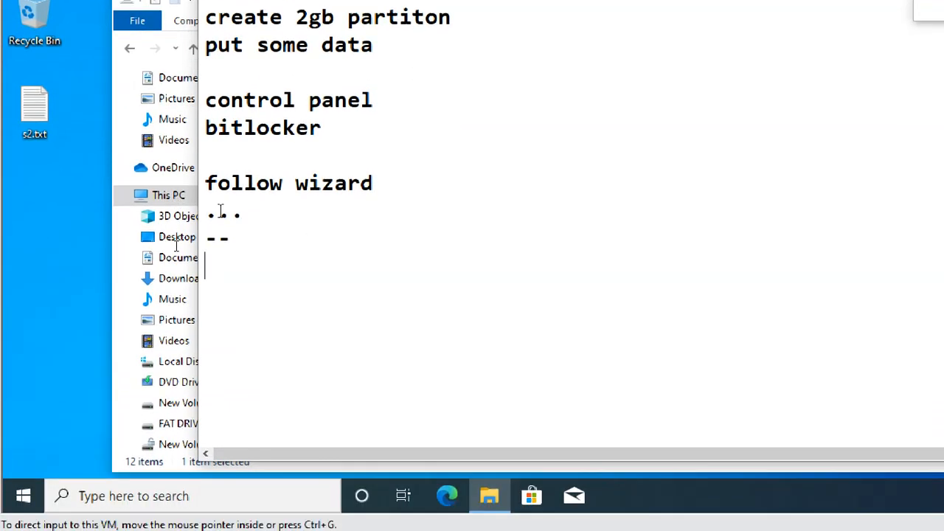
key(Return)
key(Return)
key(Return)
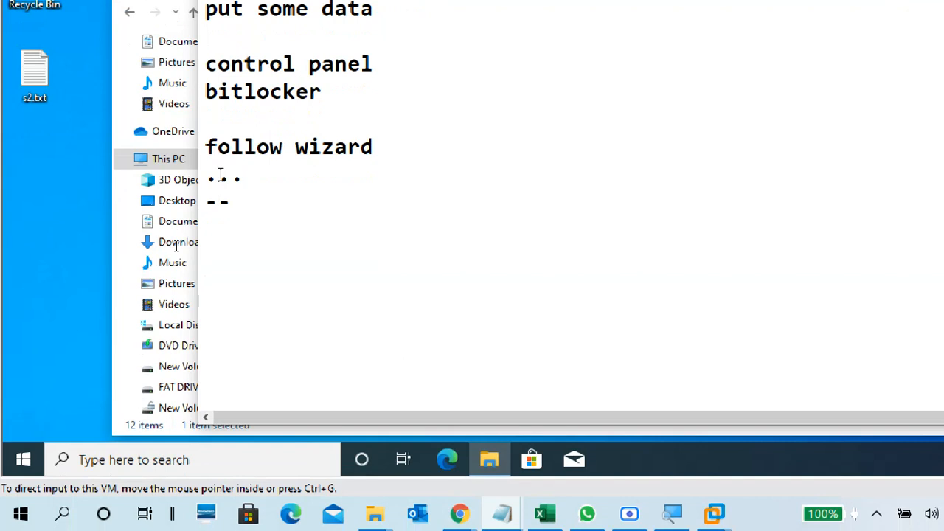
Review the notes and place the cursor on the blank line below the dashes.
scroll(225, 241, up, 1)
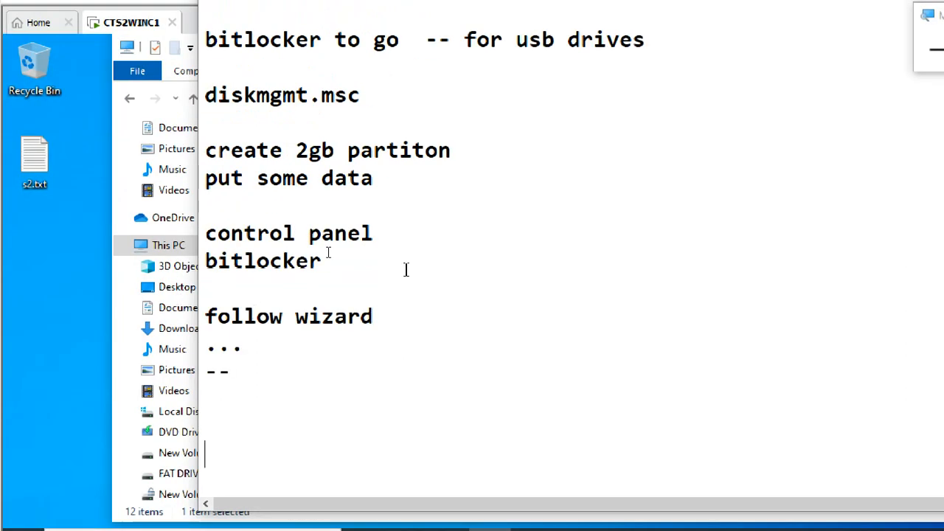
scroll(497, 283, up, 2)
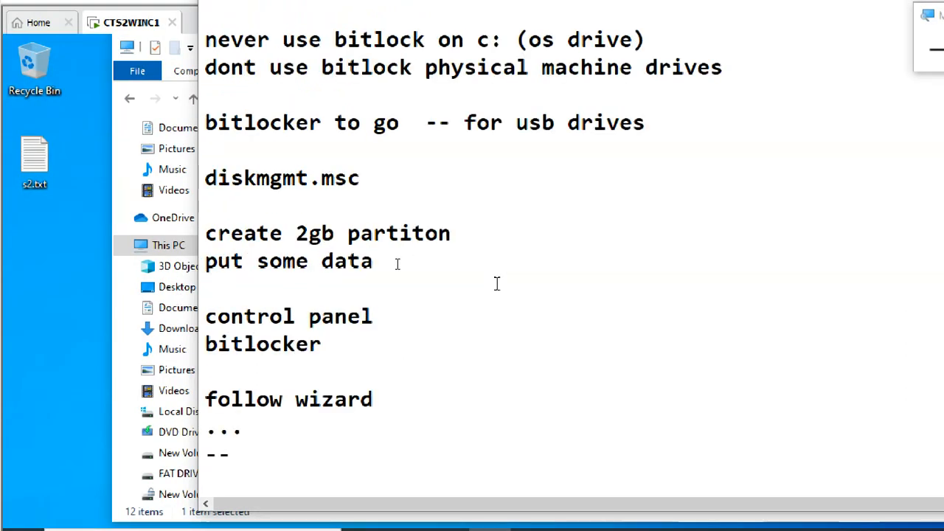
scroll(497, 282, up, 1)
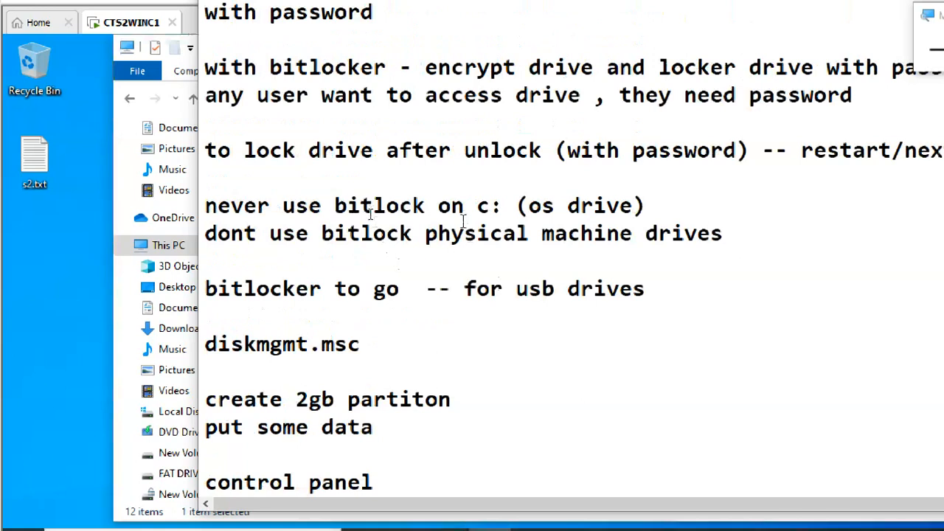
double_click(208, 150)
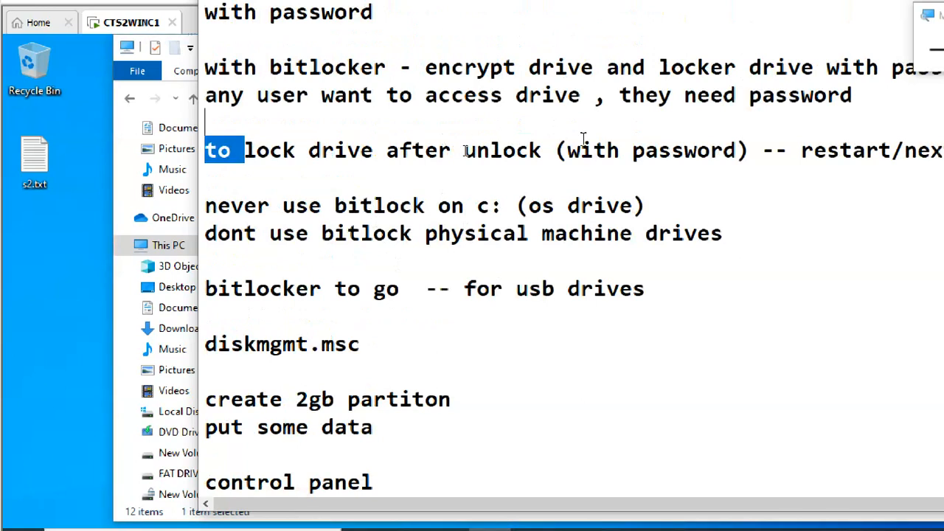
click(583, 139)
scroll(529, 262, down, 3)
click(293, 381)
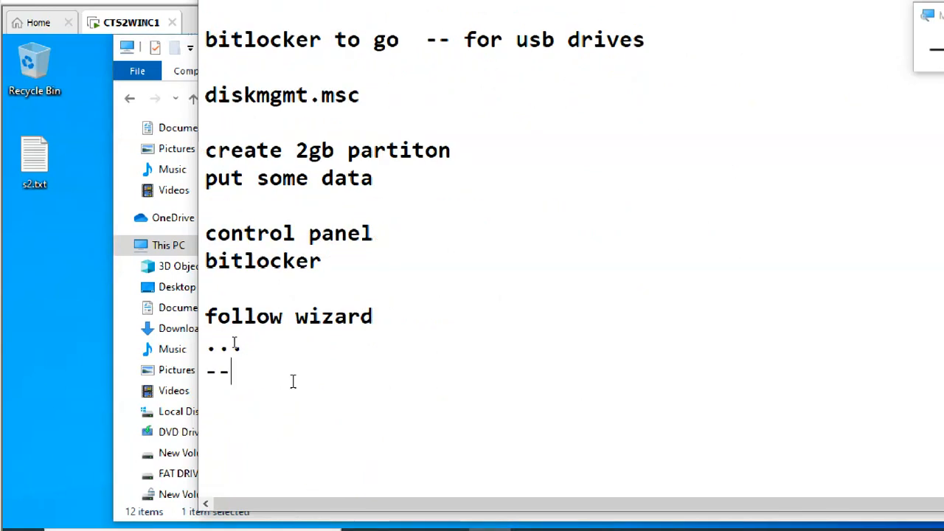
scroll(297, 386, down, 2)
click(283, 260)
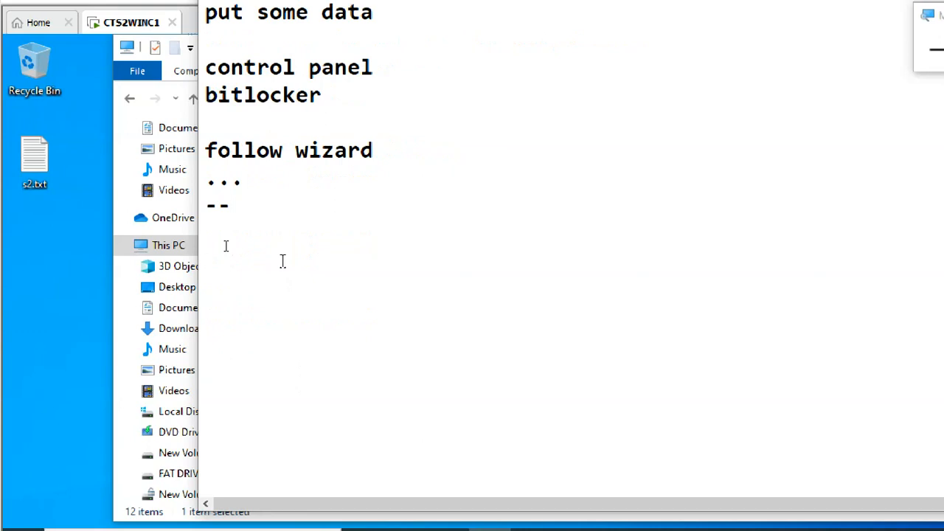
Add notes 'login student1 - unlock drive' and 'logout/ login -- student2 -- drive is unlocked'.
text(login)
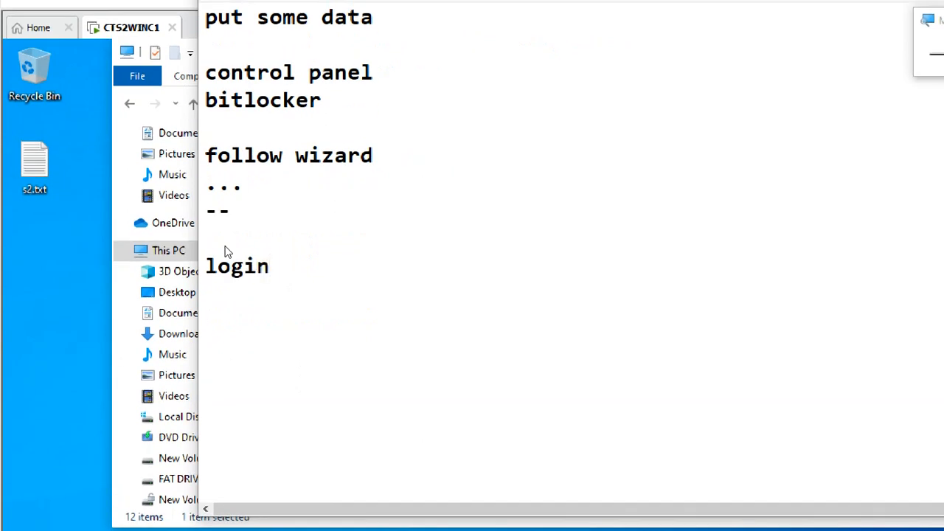
text( student1)
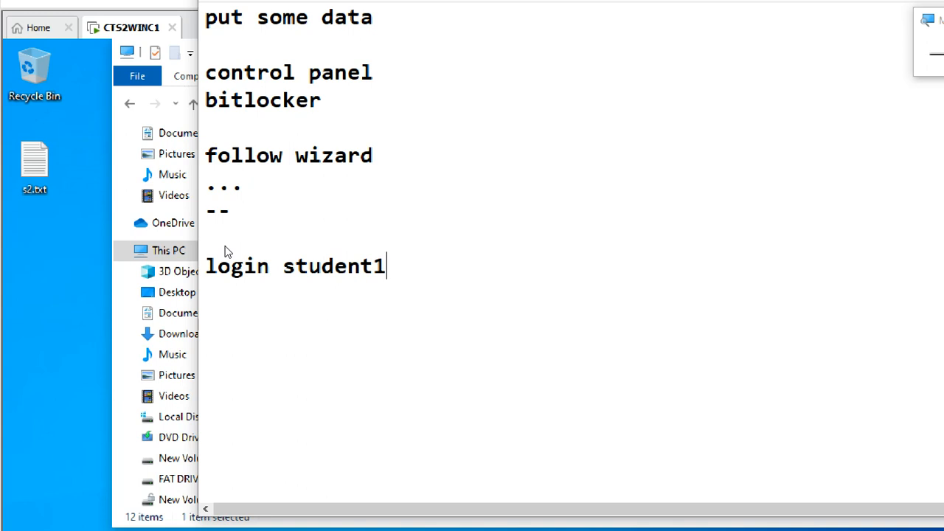
text( - unlo)
key(BackSpace)
key(BackSpace)
key(BackSpace)
key(BackSpace)
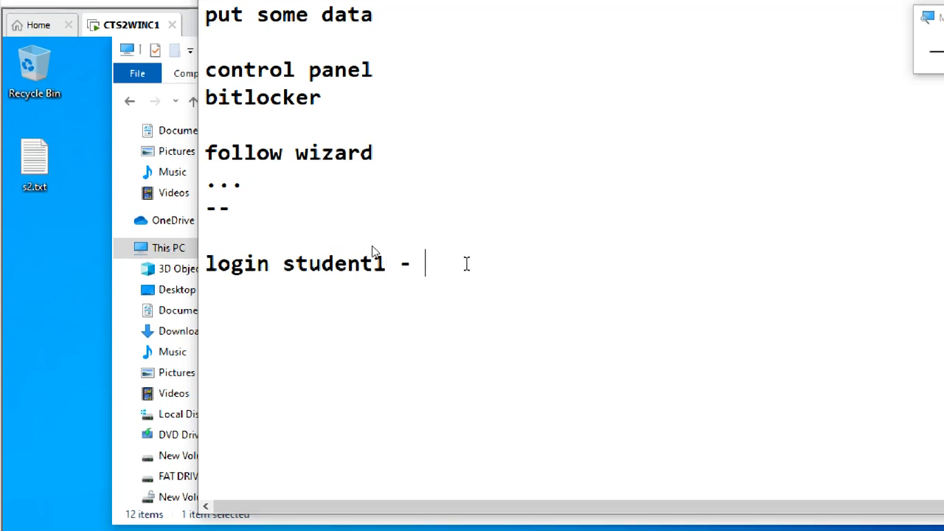
text(lock -)
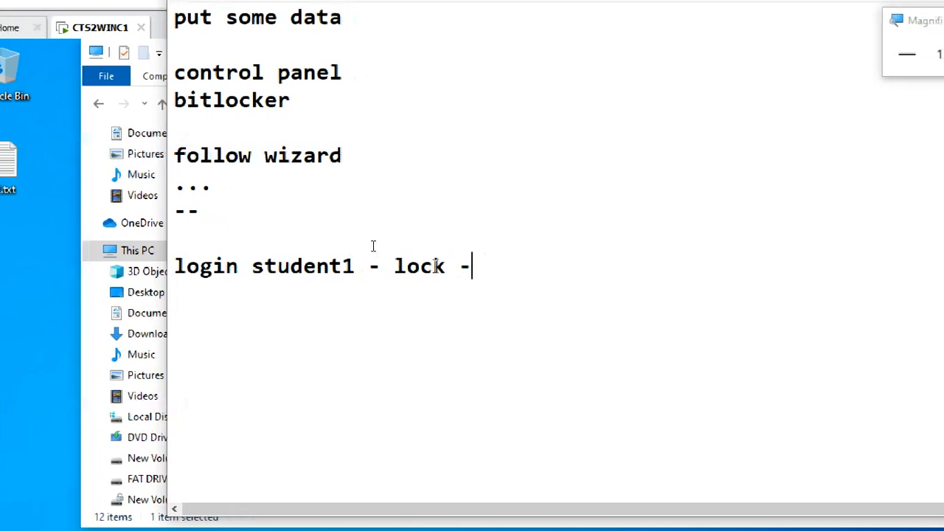
text( unlo)
key(BackSpace)
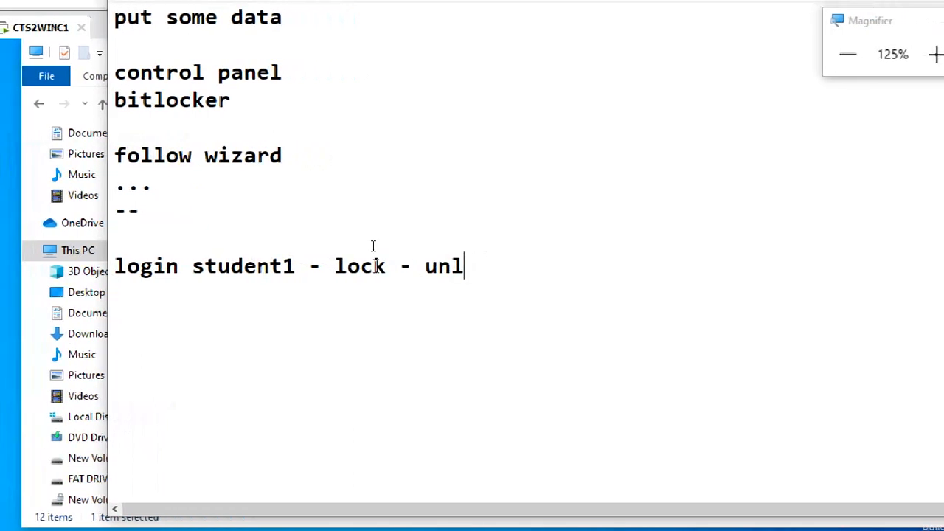
key(BackSpace)
key(BackSpace)
key(BackSpace)
key(BackSpace)
key(BackSpace)
key(BackSpace)
key(BackSpace)
key(BackSpace)
key(BackSpace)
key(BackSpace)
text(u)
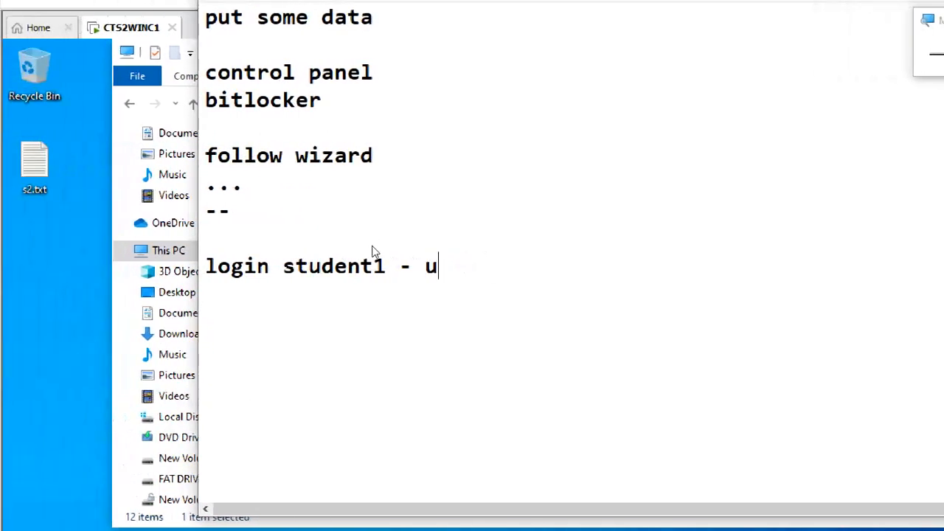
text(nlock d)
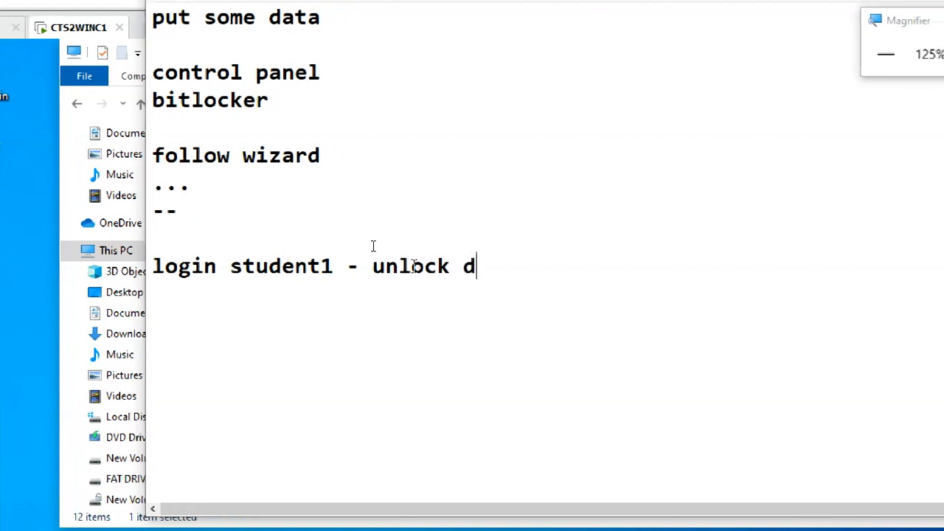
text(river)
key(BackSpace)
key(Return)
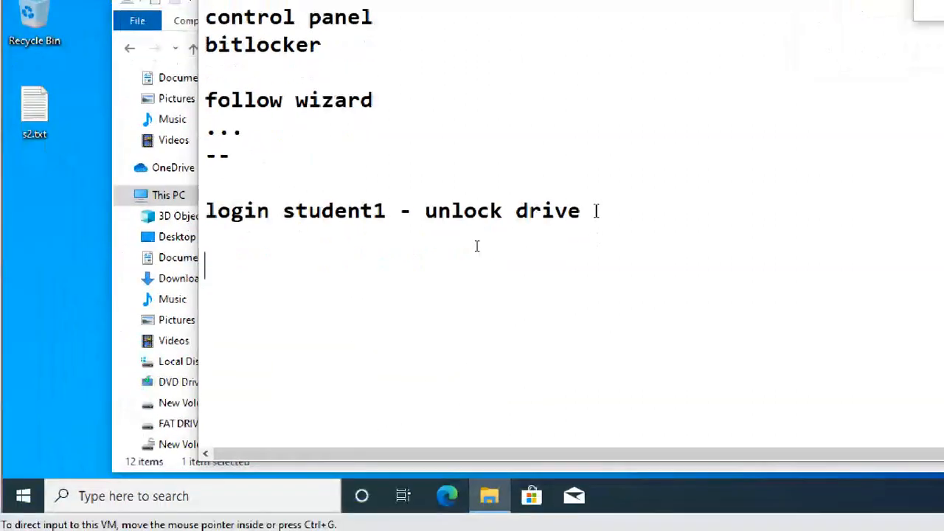
text(log)
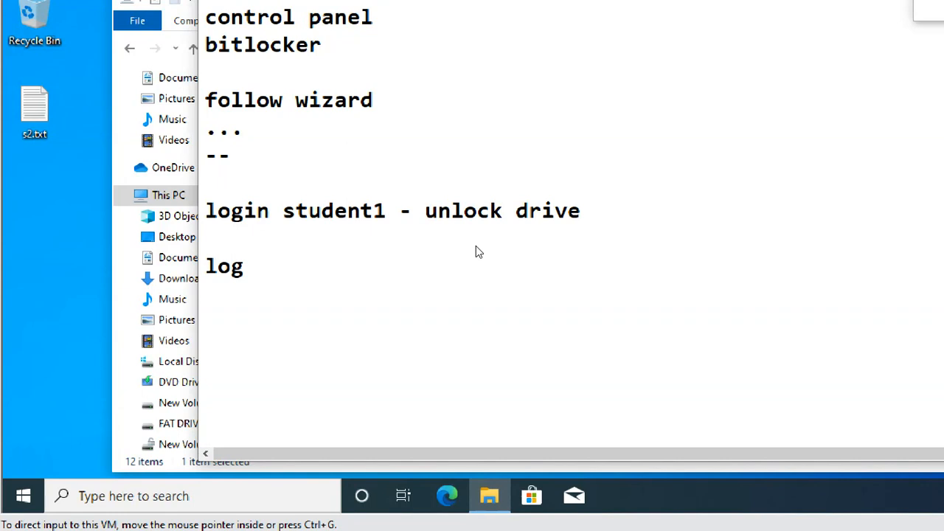
text(out/ lo)
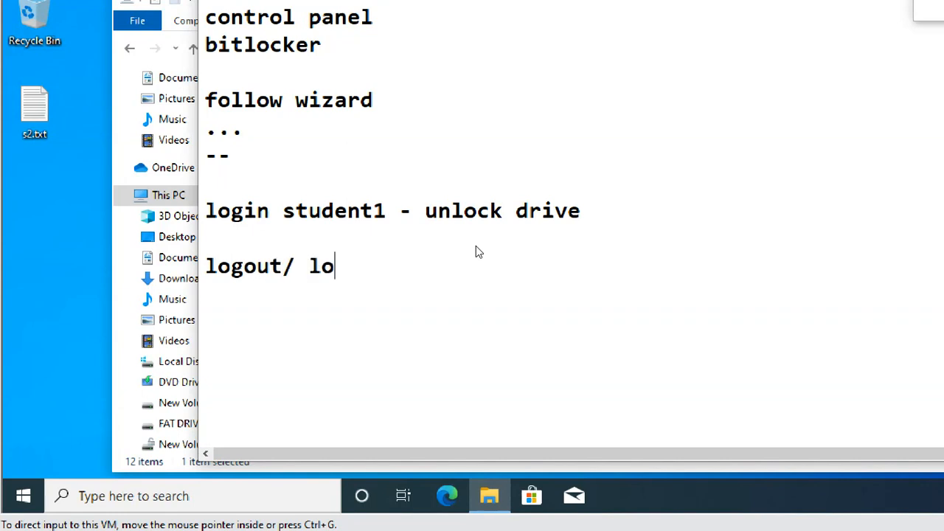
text(gin -- stude)
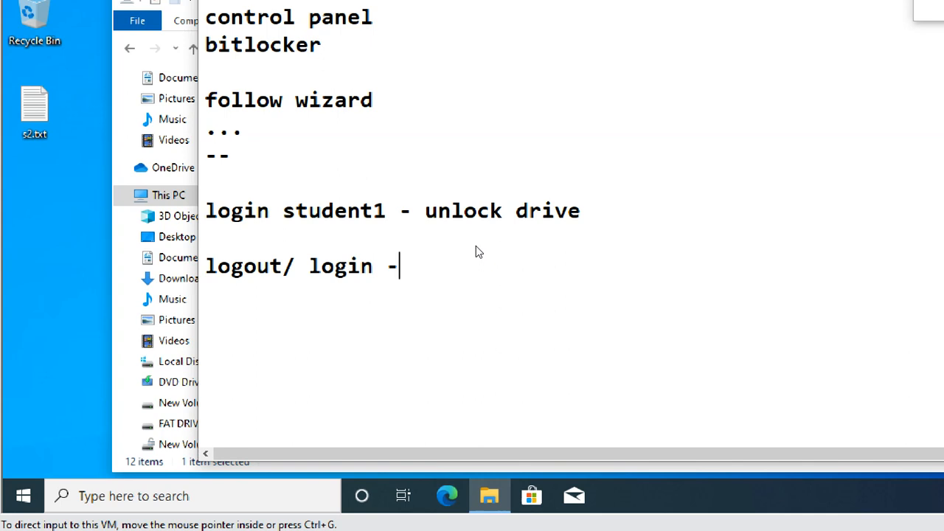
text(nt2 --)
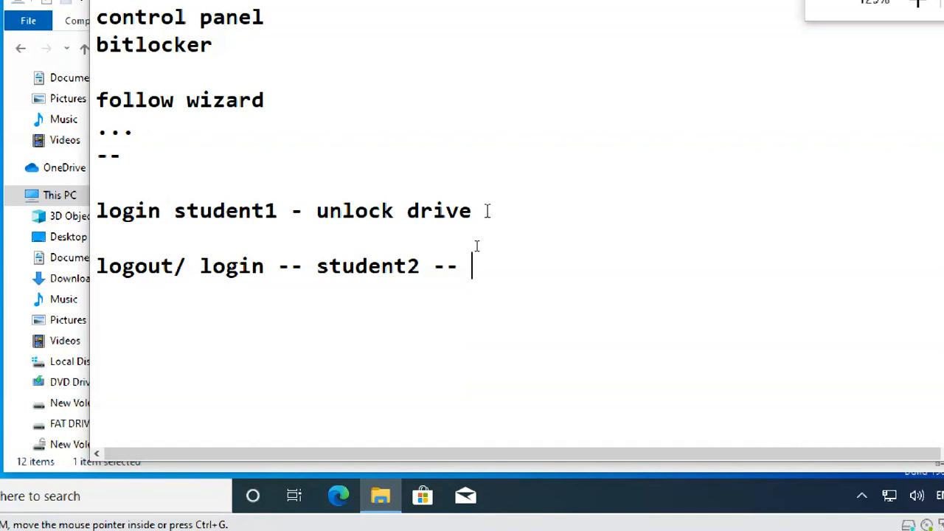
text( drive i)
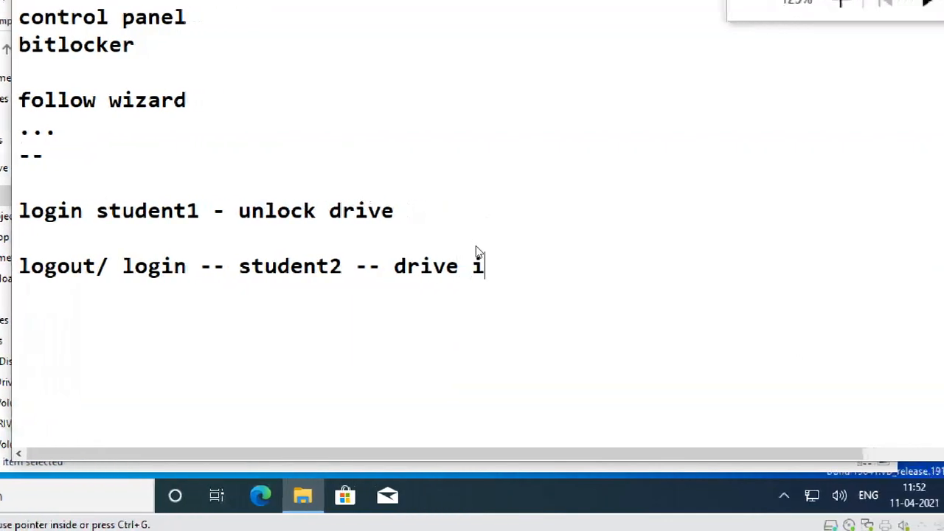
text(s unlo)
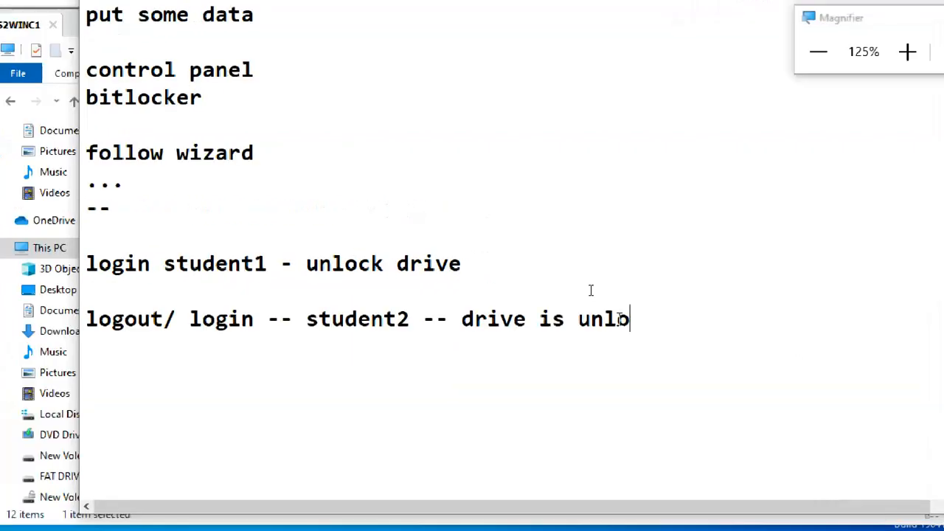
text(cked)
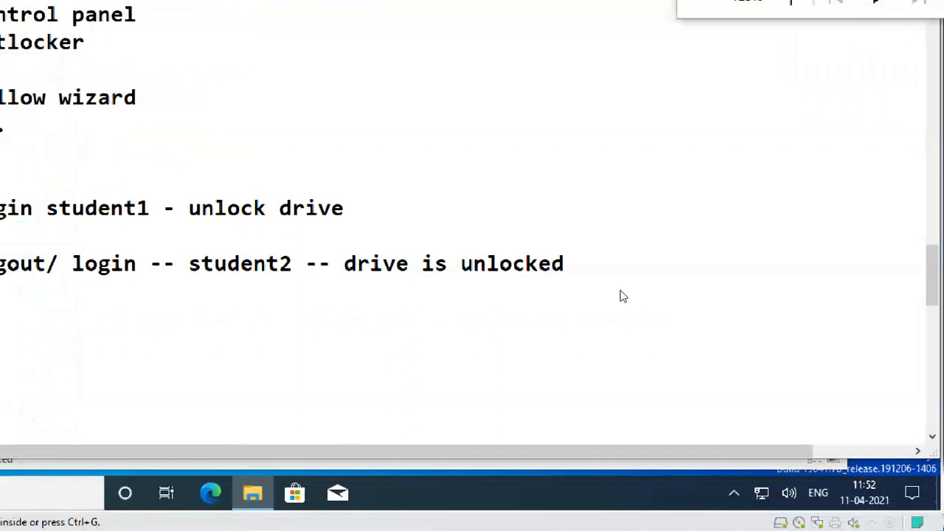
key(Return)
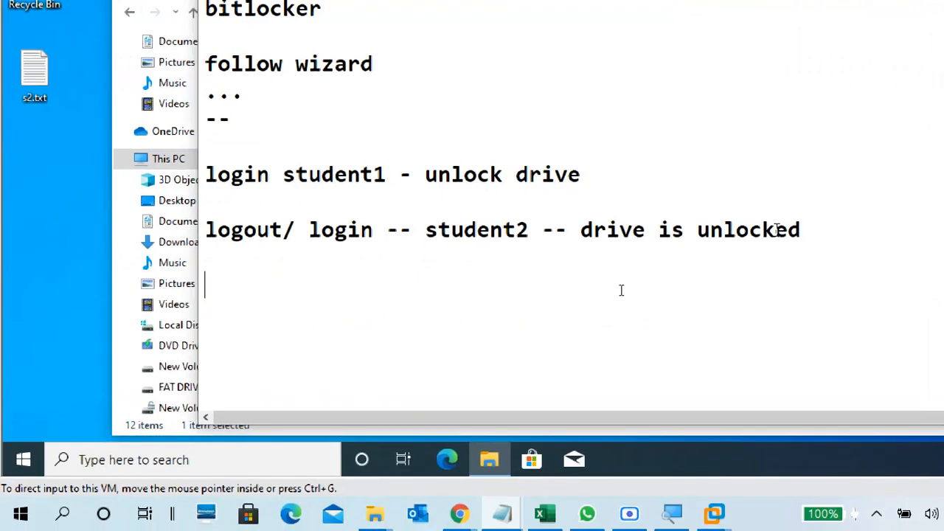
Add the note 'how to lock the drive -- restart/next boot(shutdown .. start) pc'.
text(hoe )
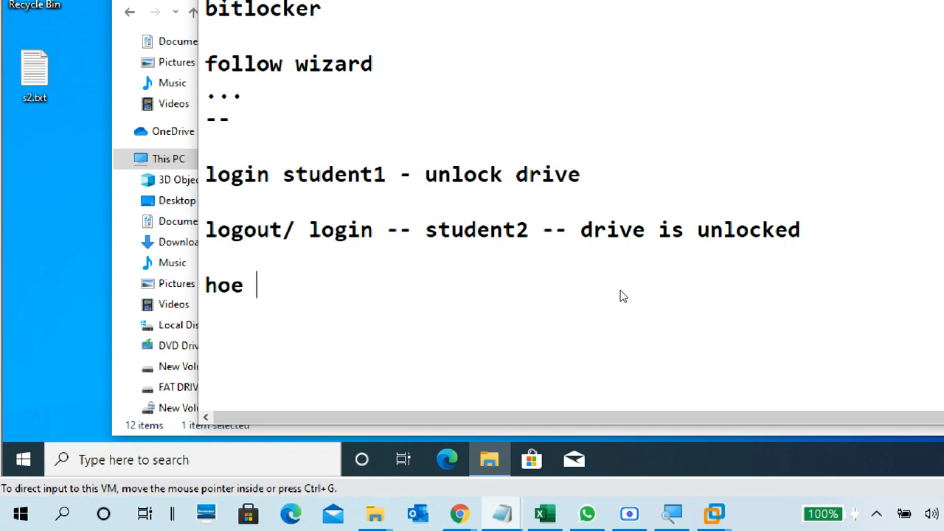
text( to )
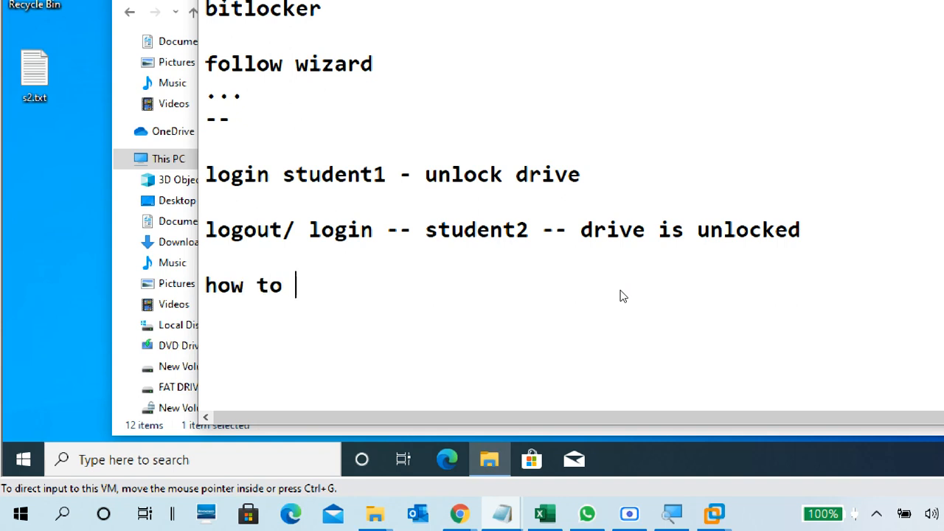
text(lock )
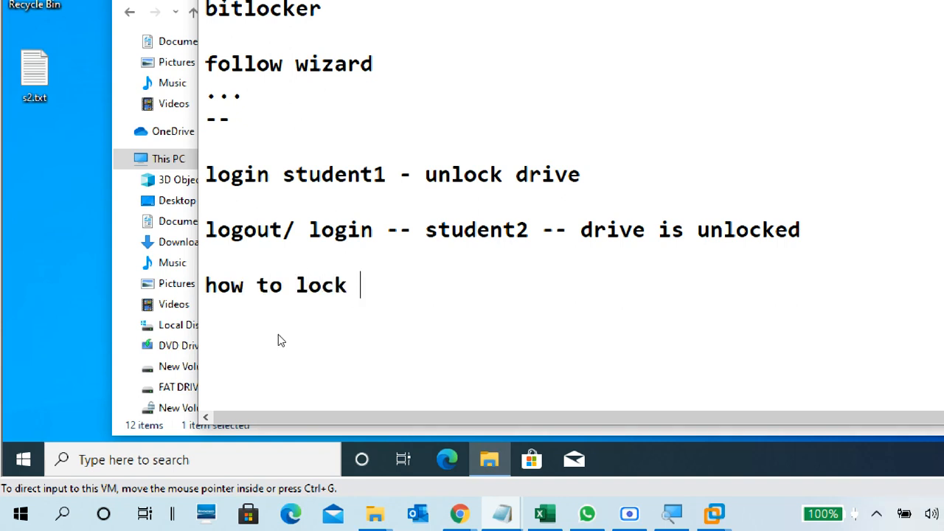
text(the drive)
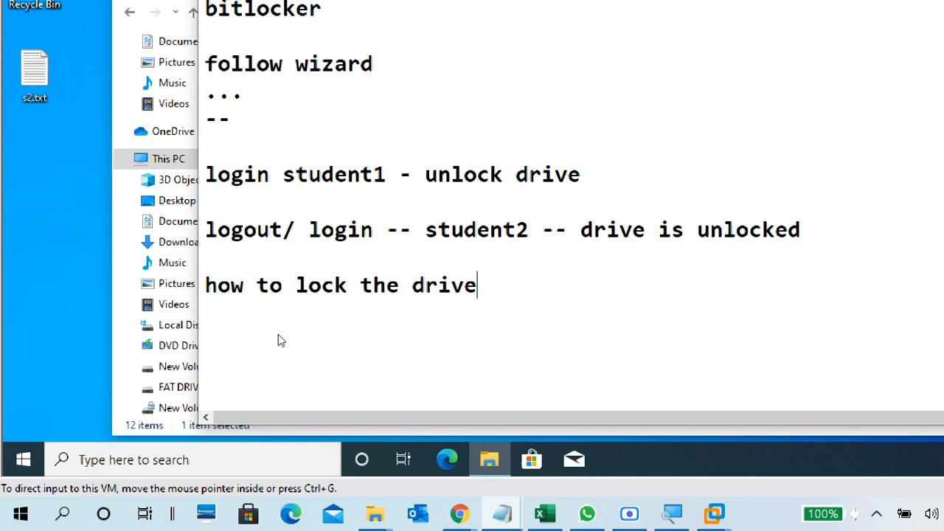
text( -- restar)
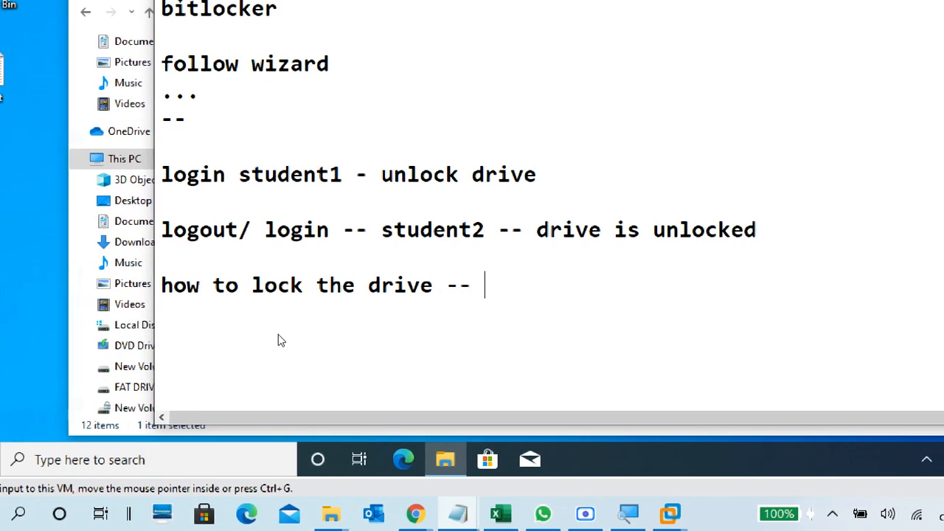
text(t)
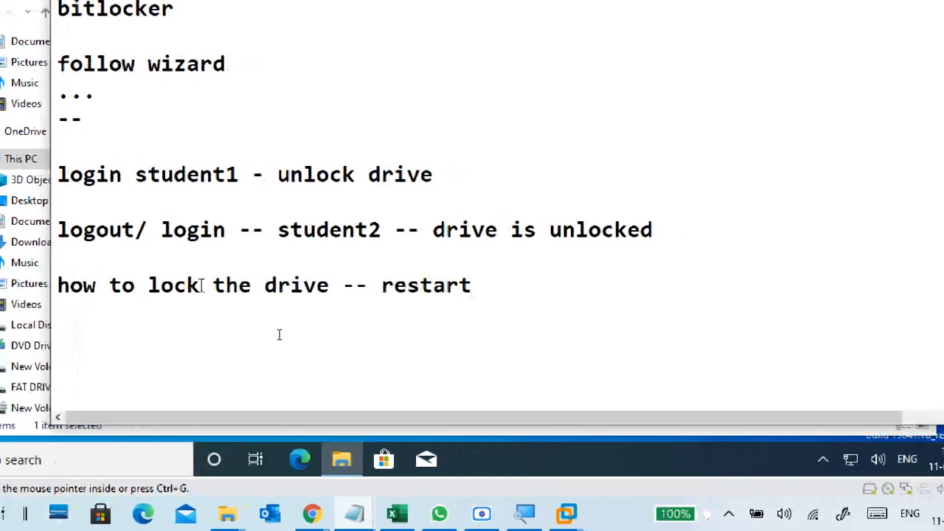
text(/net)
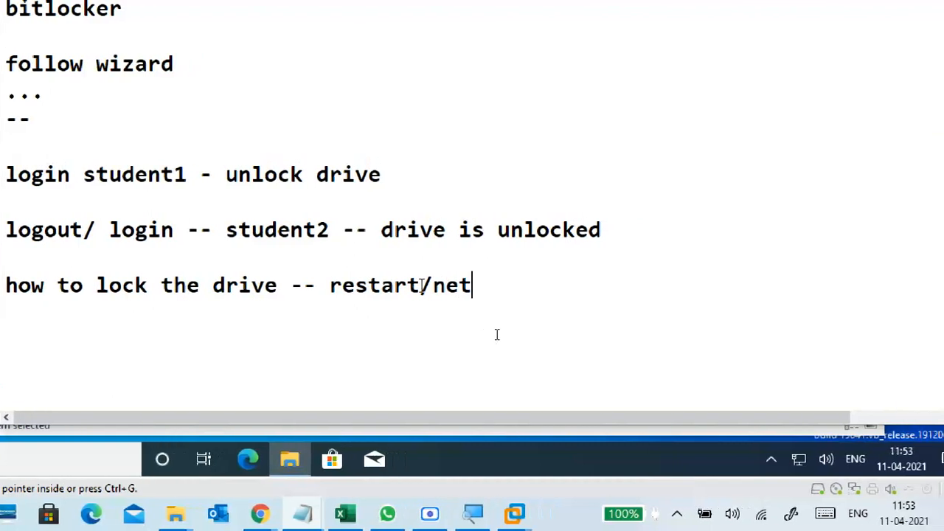
text(t re)
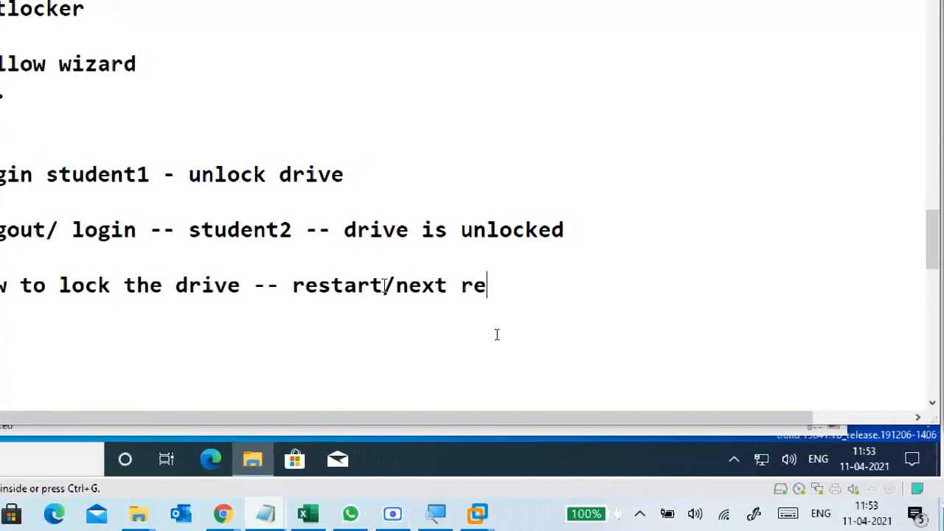
text(boot)
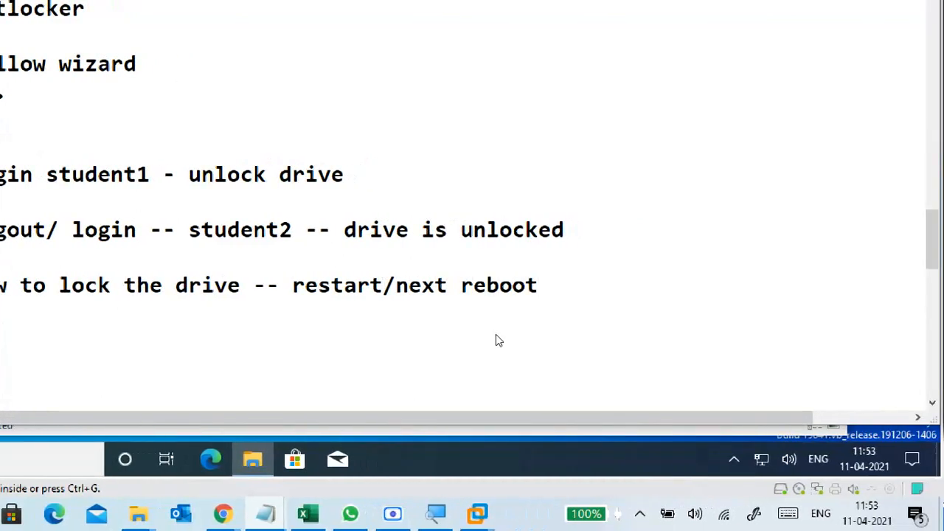
key(BackSpace)
key(BackSpace)
key(BackSpace)
key(BackSpace)
key(BackSpace)
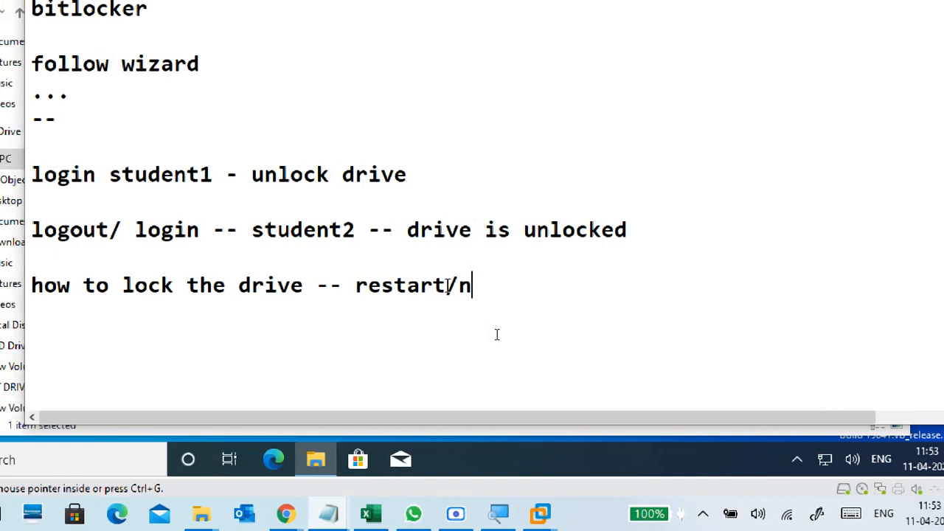
key(BackSpace)
text(net)
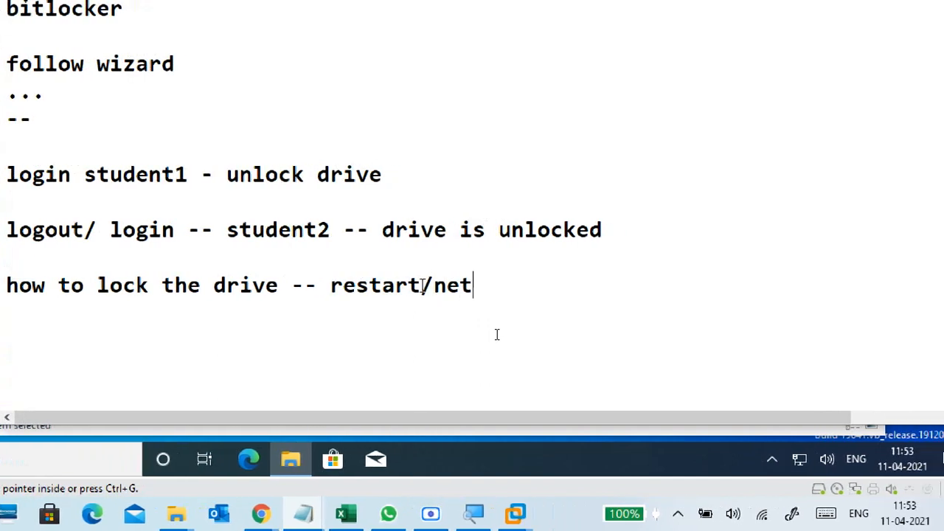
key(BackSpace)
text(xt)
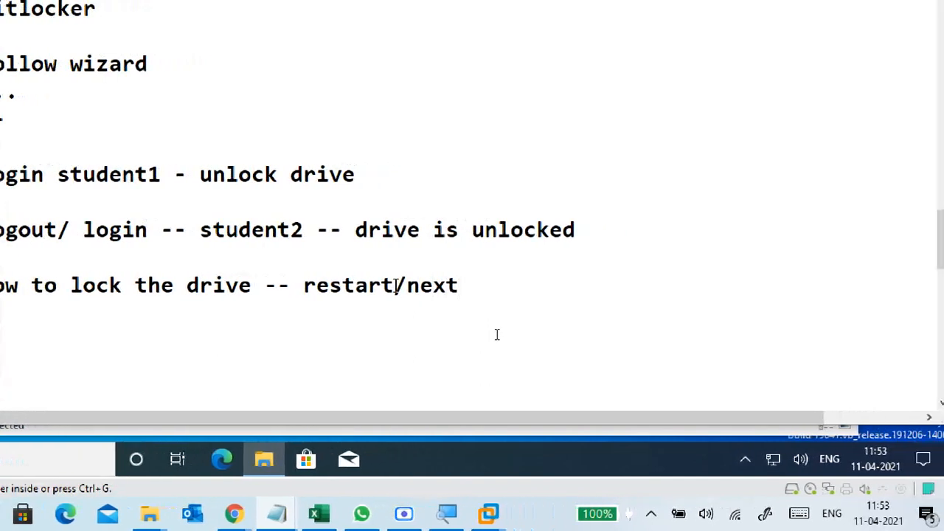
text( boor)
key(BackSpace)
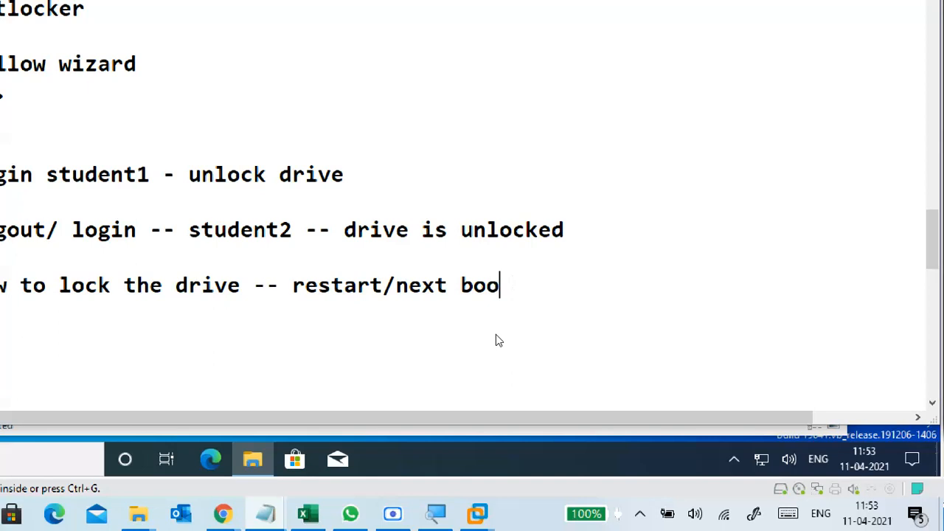
text(t(shut)
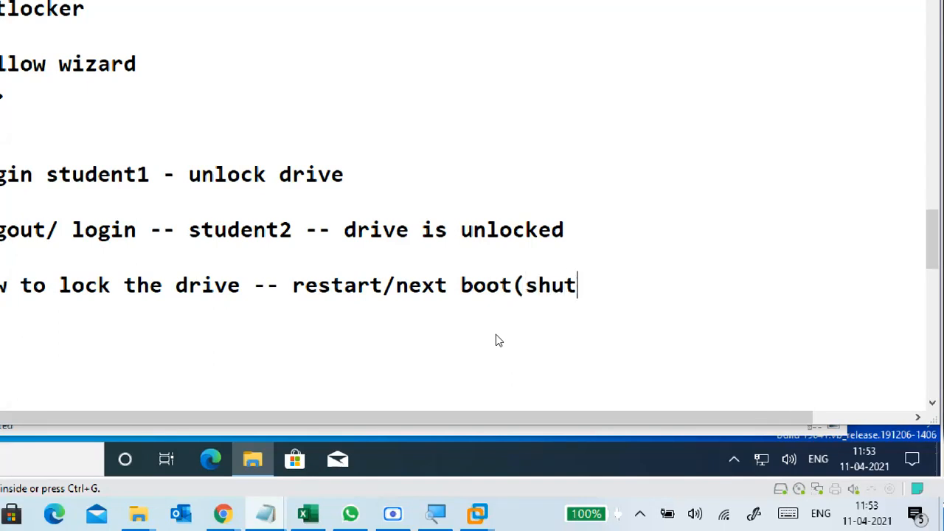
text(down )
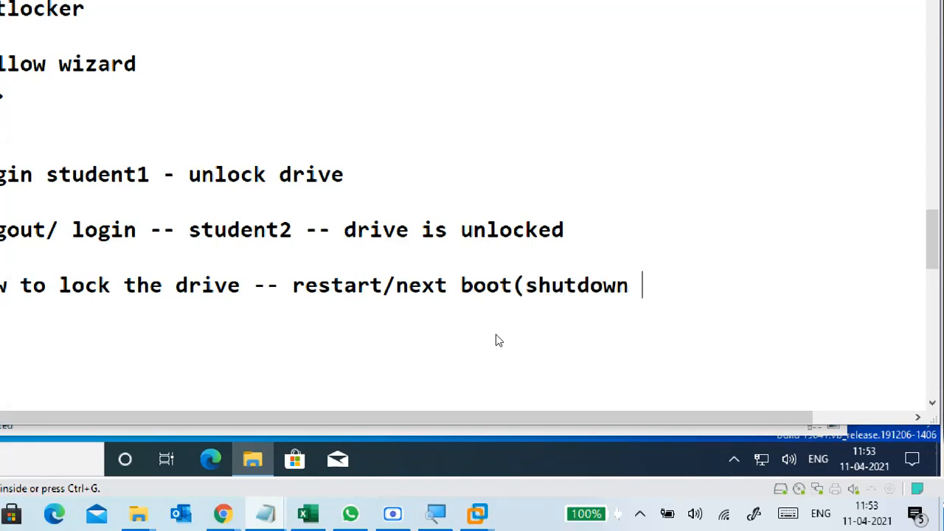
text(.. start)
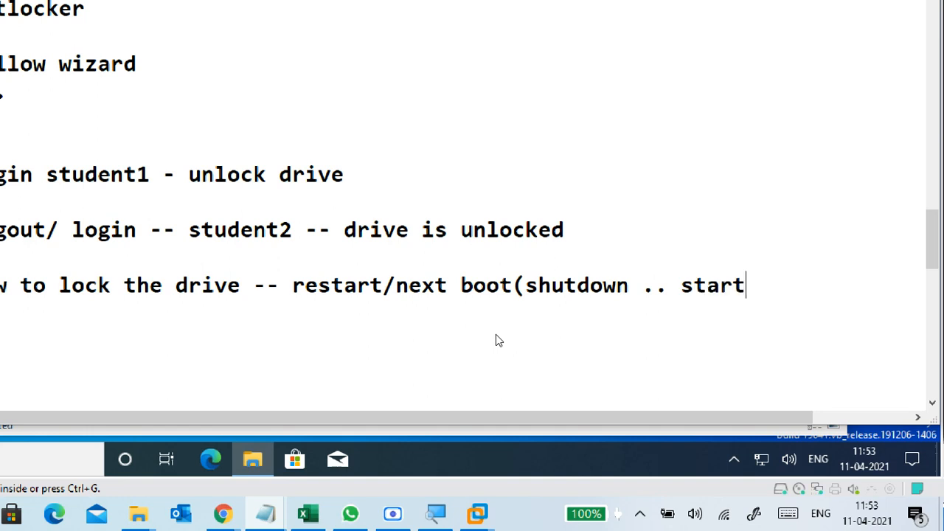
text())
text( pc)
key(Return)
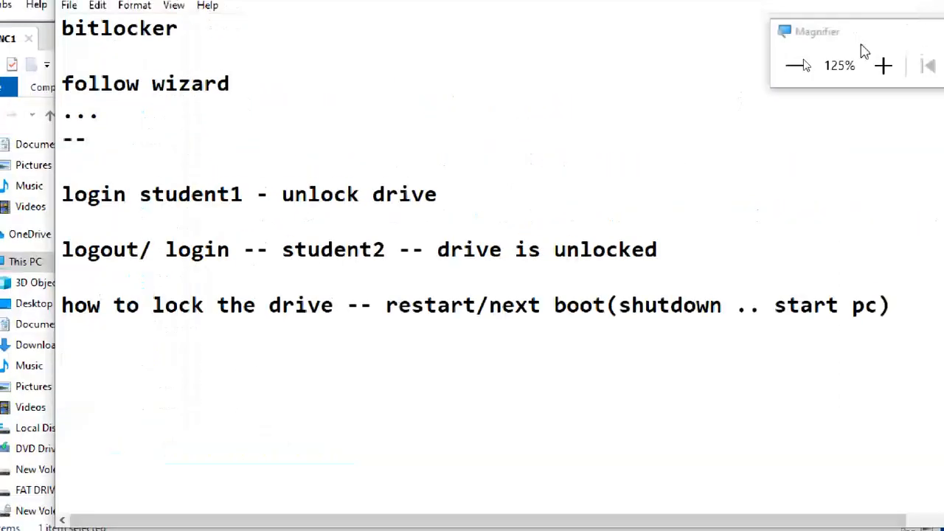
Minimize Notepad and sign out of the second student account via the Start menu.
click(934, 14)
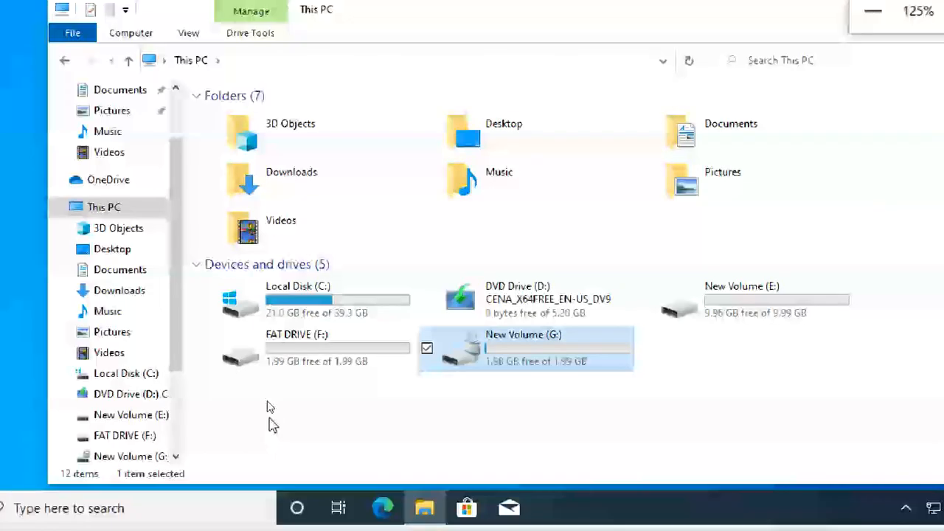
click(355, 386)
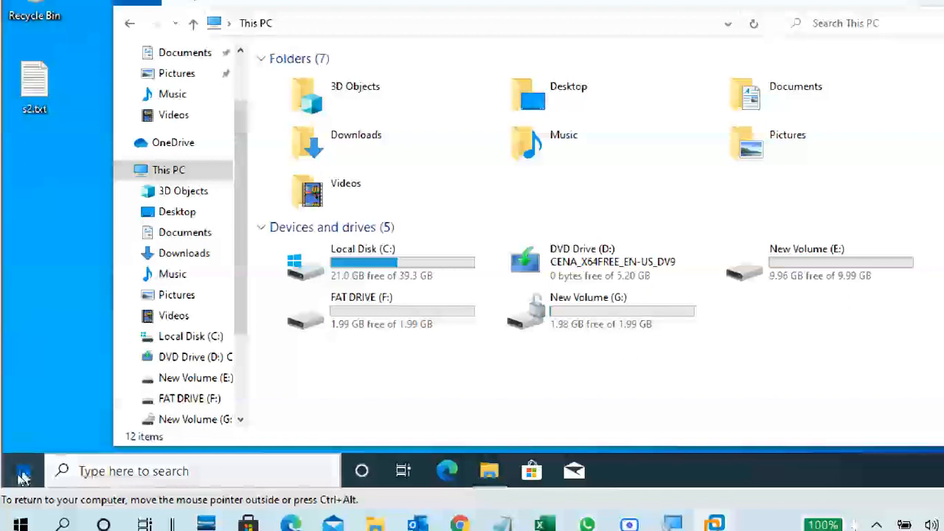
click(23, 472)
mouse_move(22, 267)
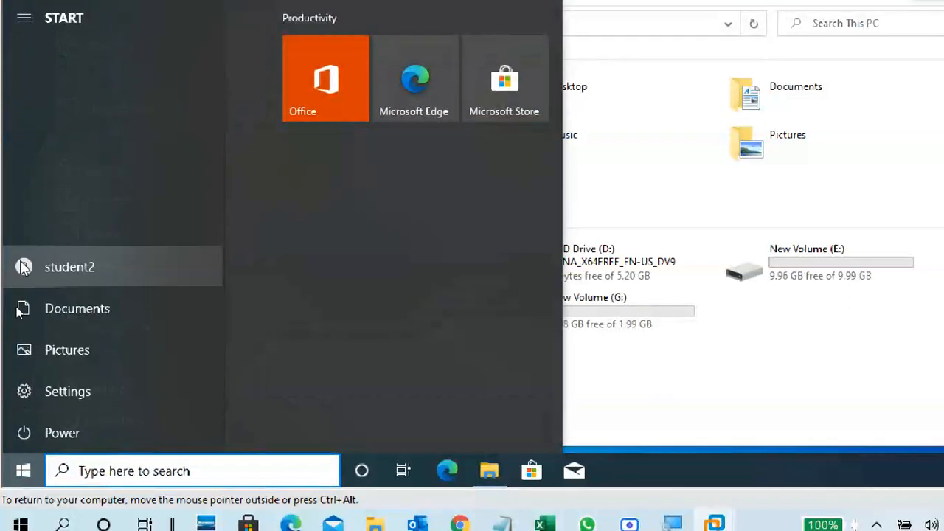
click(64, 268)
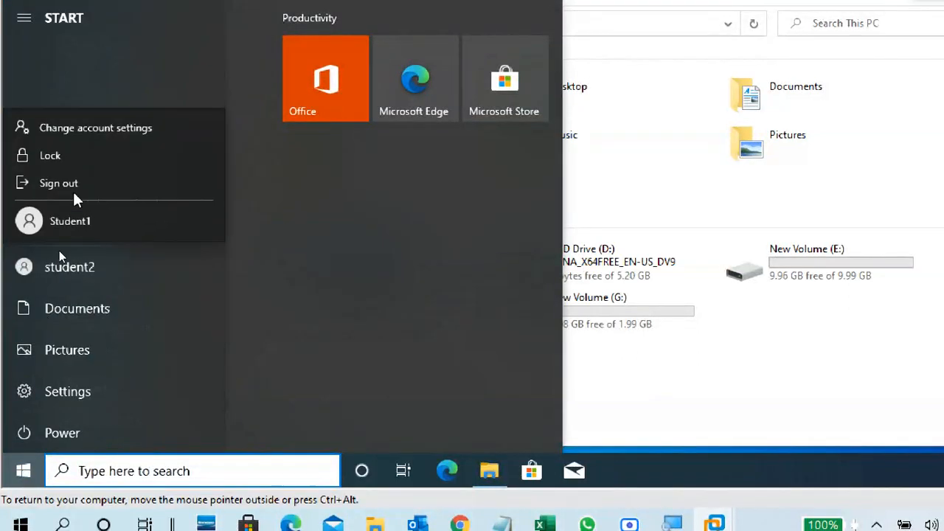
click(440, 298)
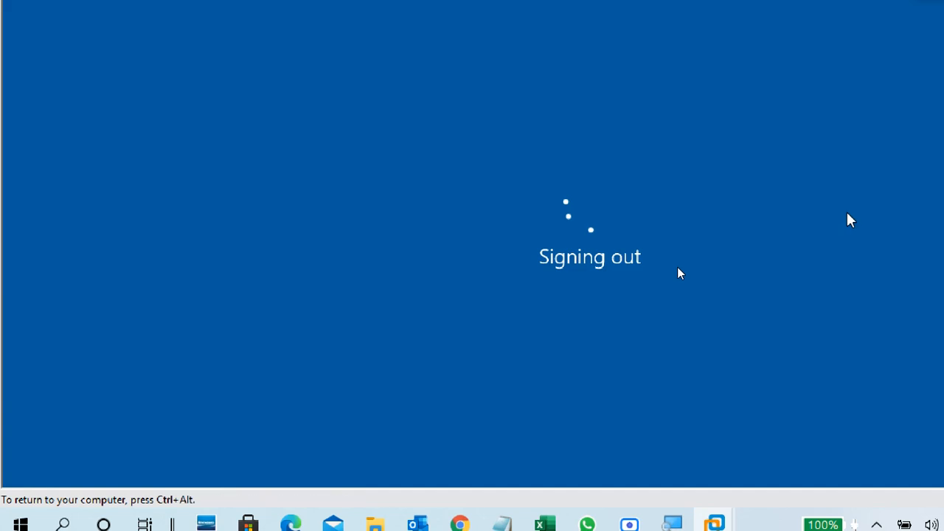
click(902, 63)
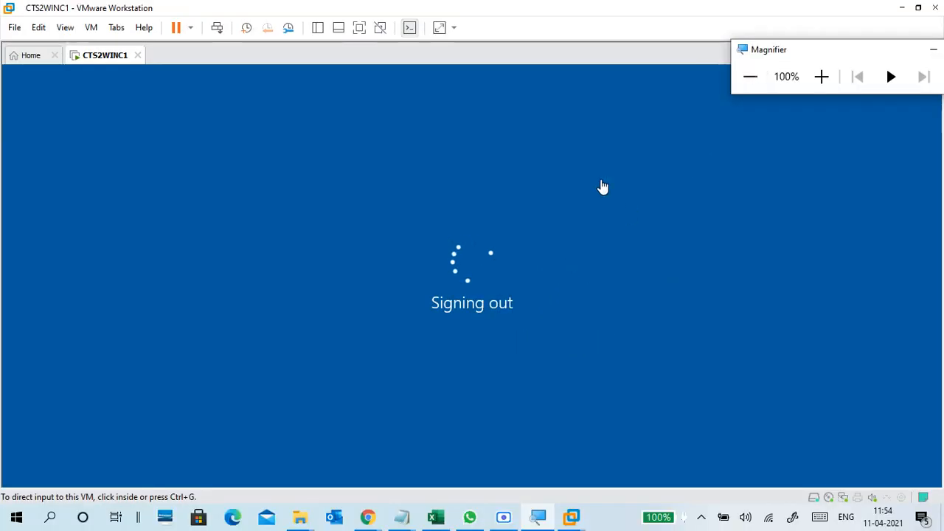
drag(766, 65, 803, 78)
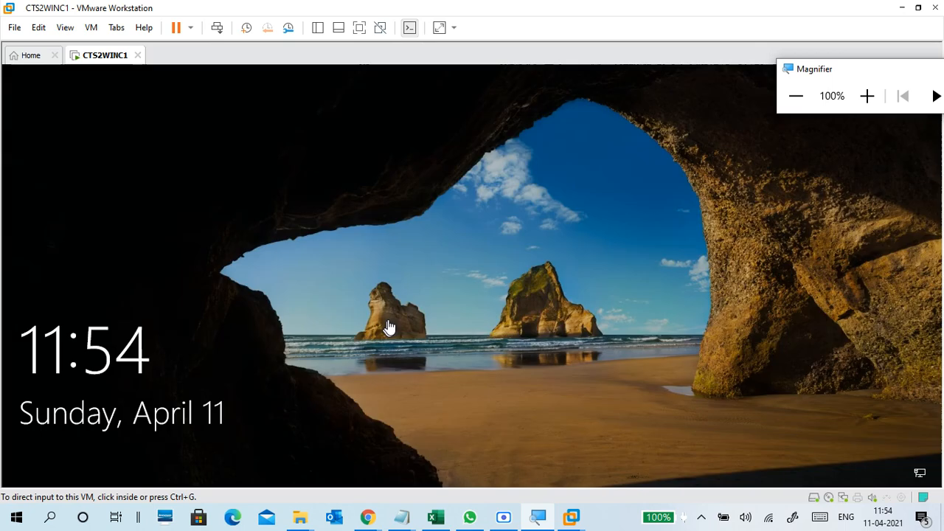
Sign in as Student1 from the lock screen by entering the account password.
click(390, 328)
click(408, 351)
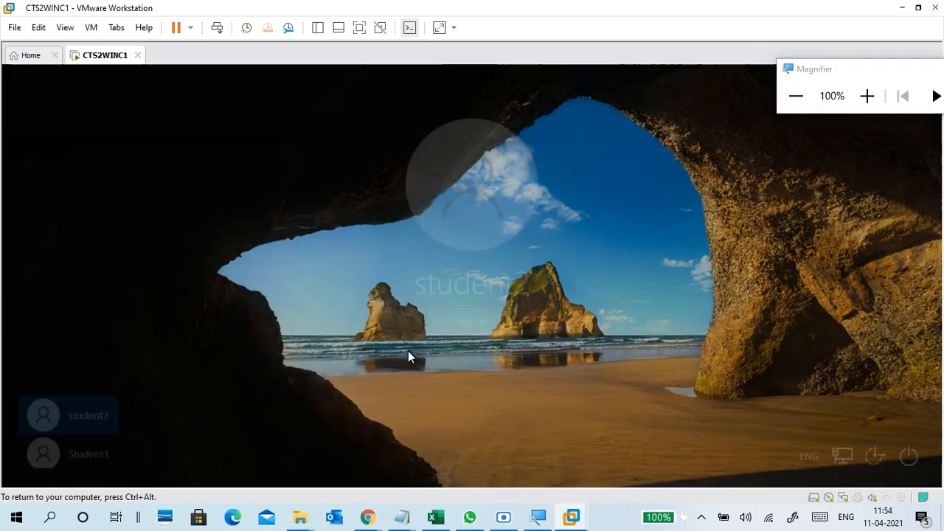
click(111, 445)
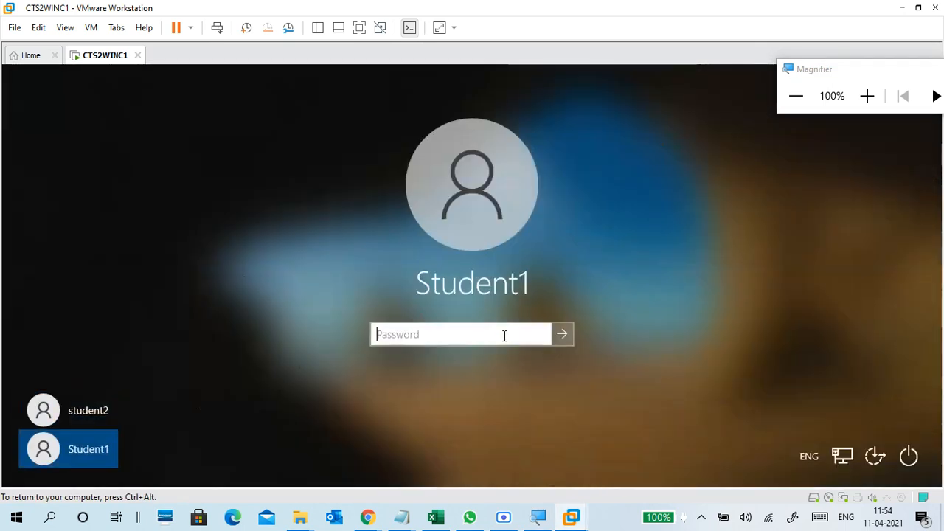
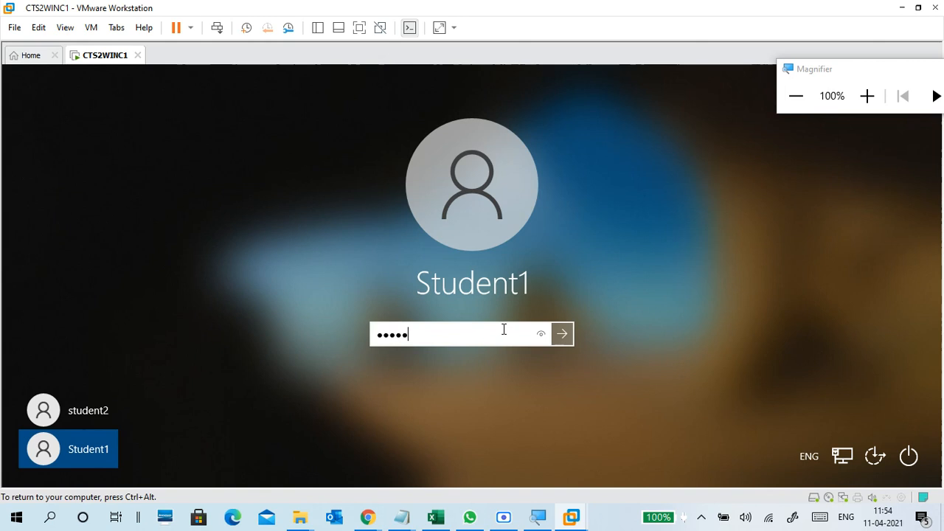
key(Return)
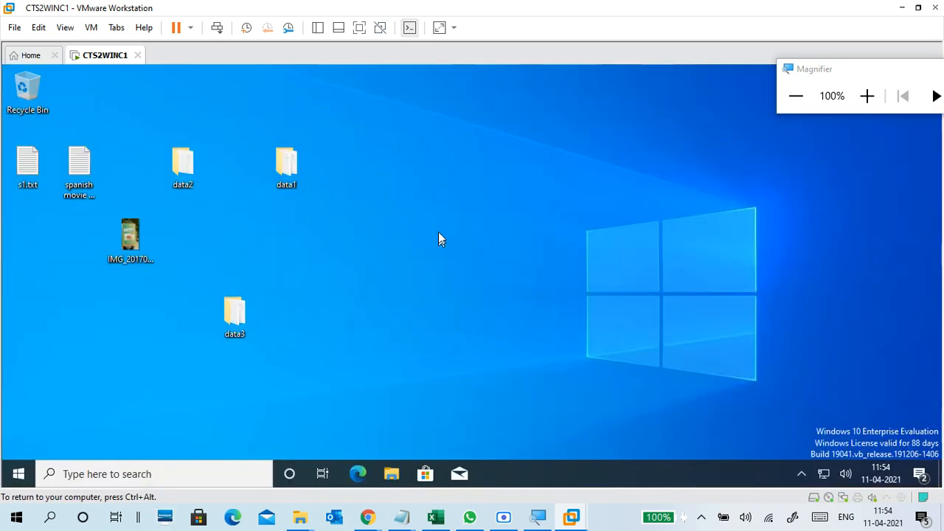
Refresh the desktop and open This PC in File Explorer.
right_click(438, 237)
click(415, 272)
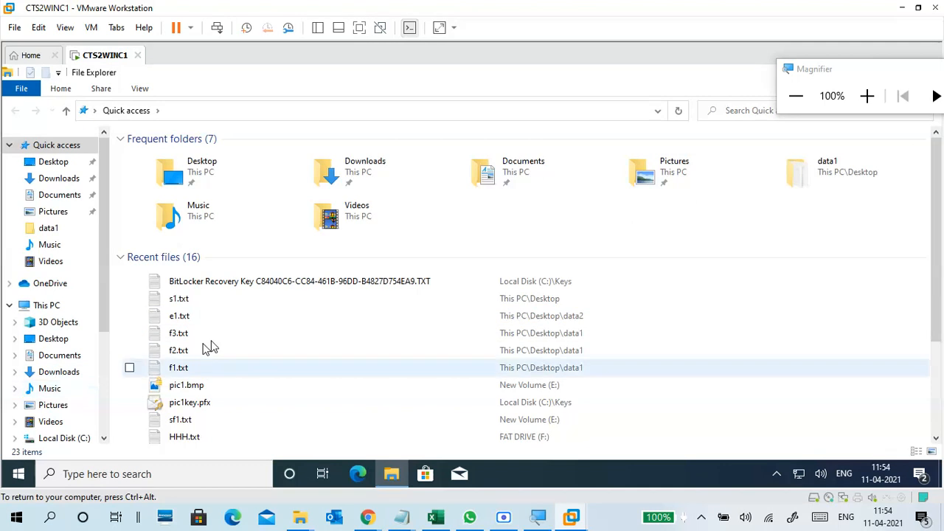
click(402, 281)
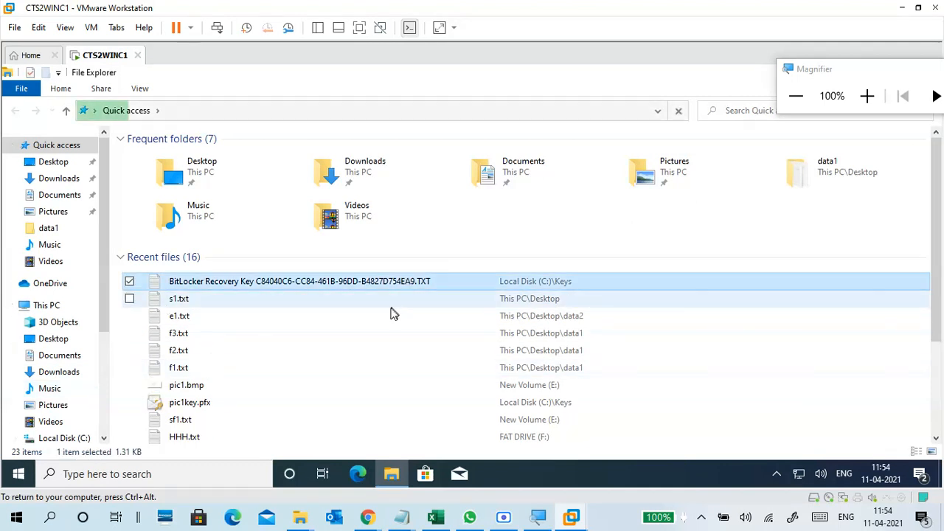
click(44, 305)
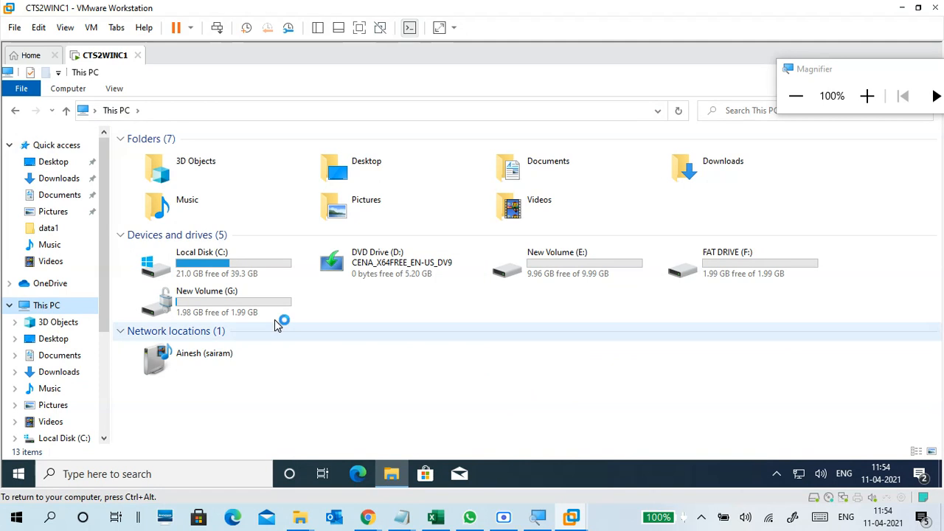
Zoom Magnifier to 150% and view New Volume (G:)'s BitLocker options in its context menu.
click(263, 311)
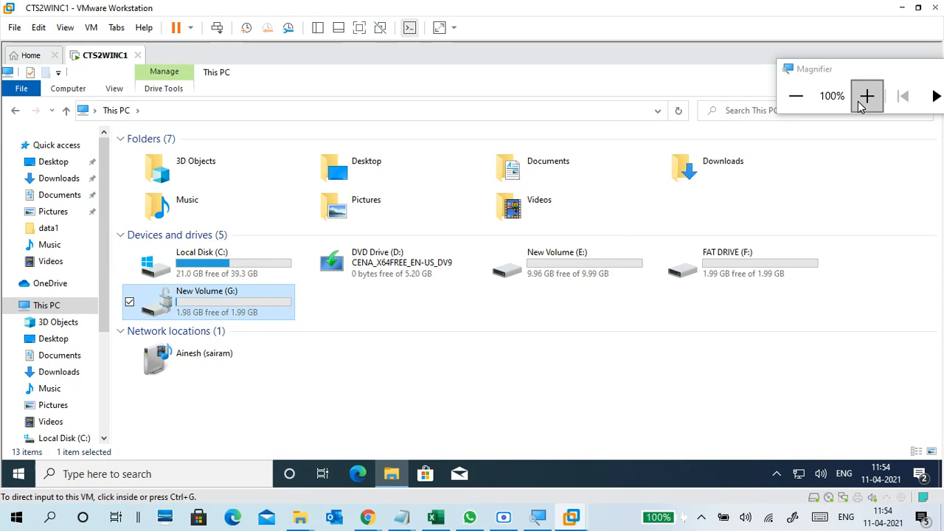
drag(870, 76, 913, 137)
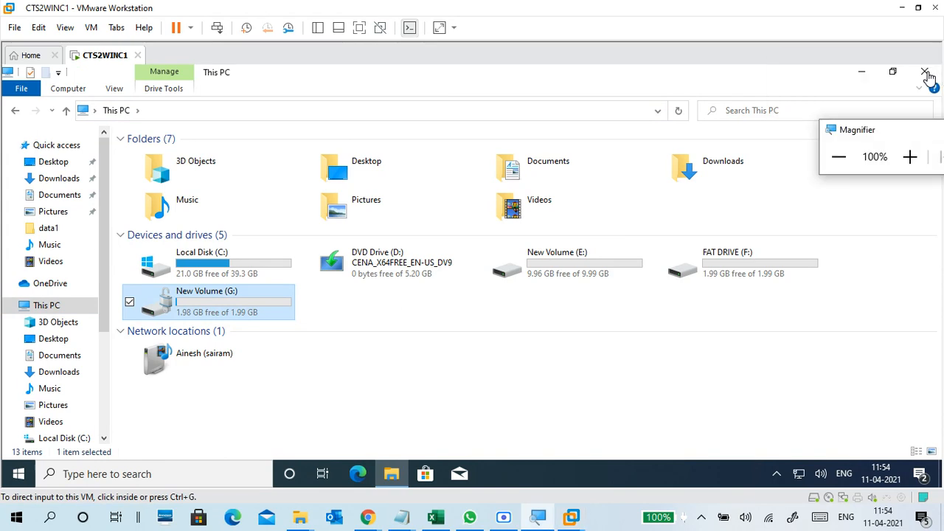
click(928, 74)
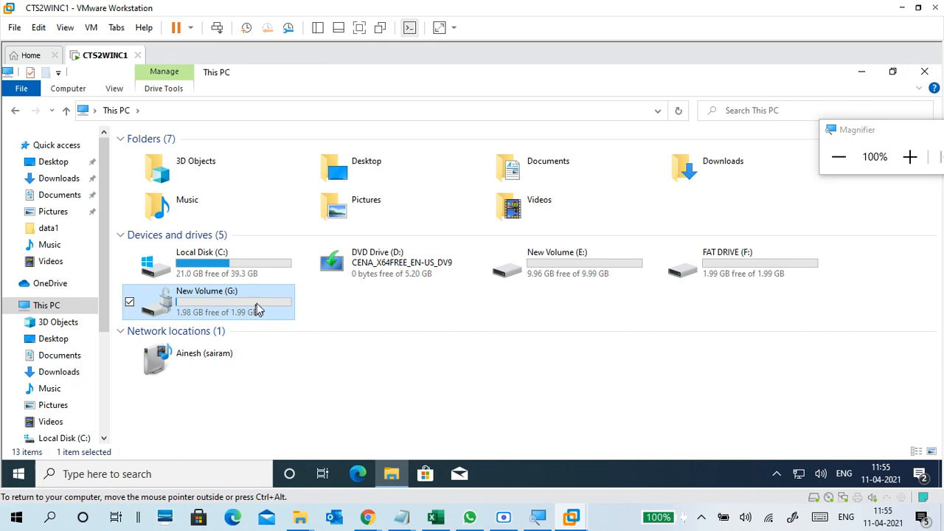
click(841, 133)
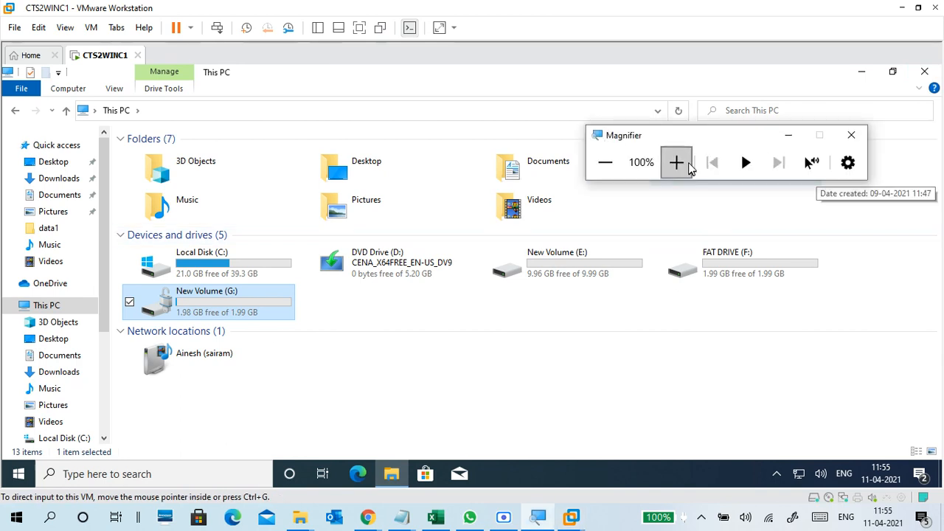
click(676, 162)
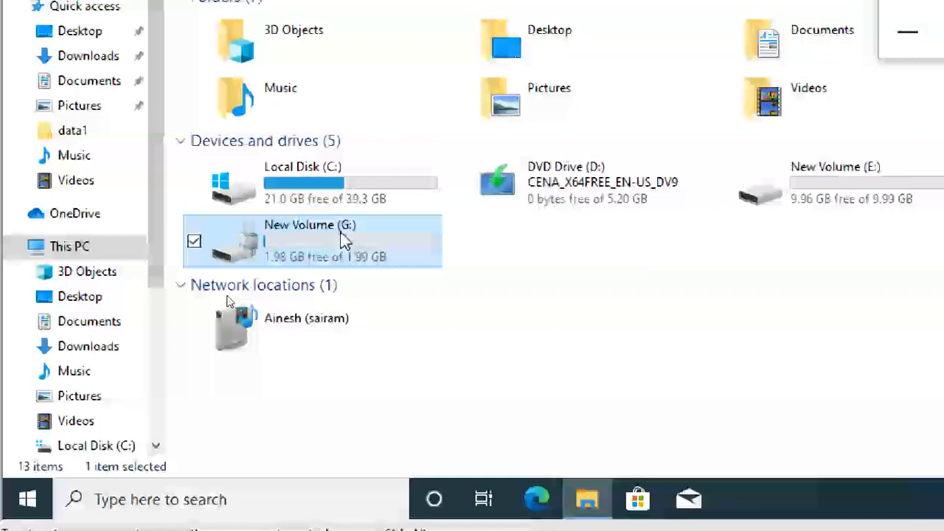
right_click(344, 240)
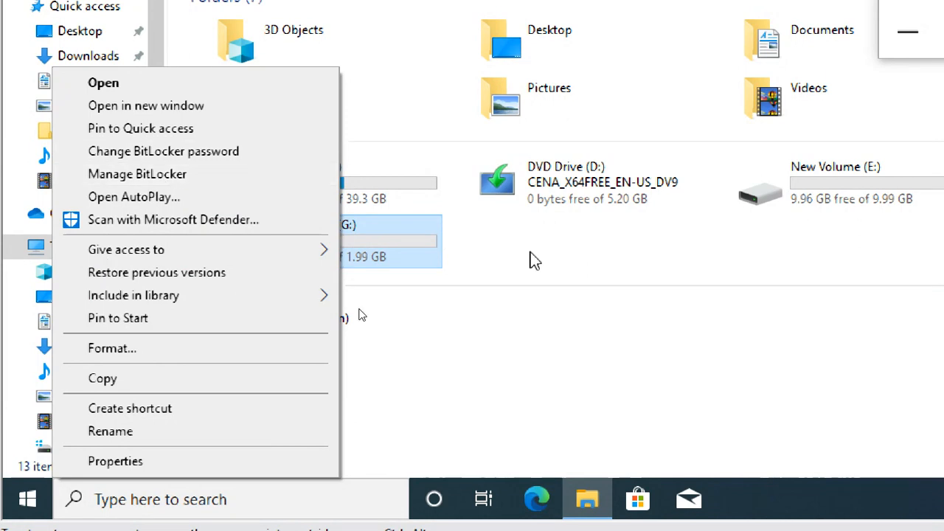
click(565, 254)
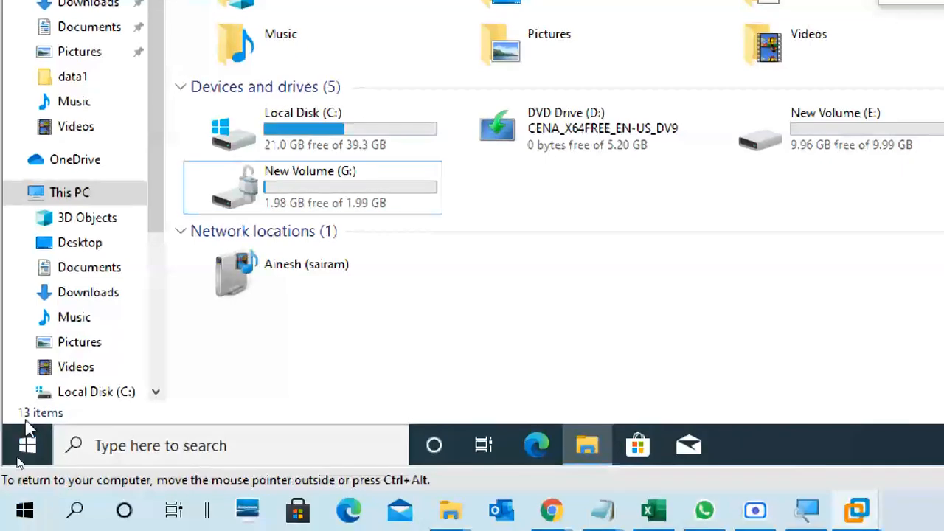
Restart the Windows guest from the Start power menu and reset Magnifier to 100%.
click(27, 446)
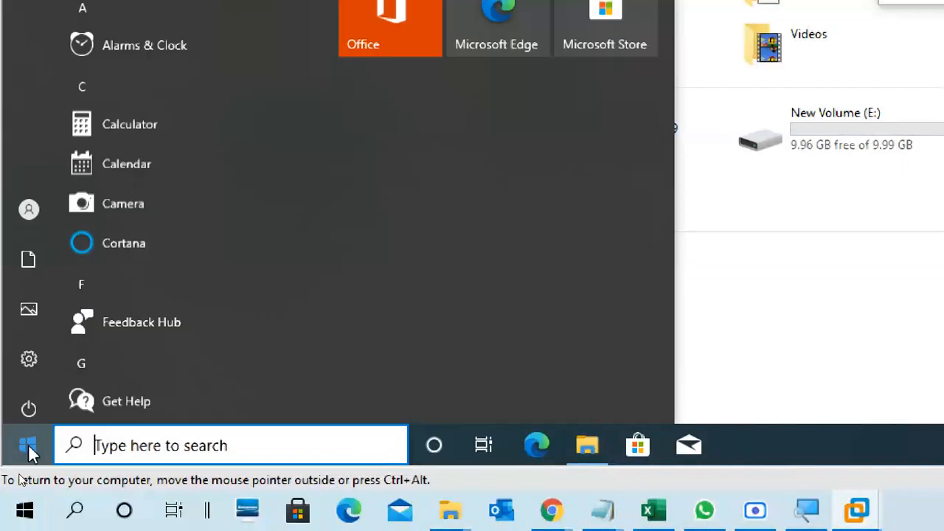
click(26, 392)
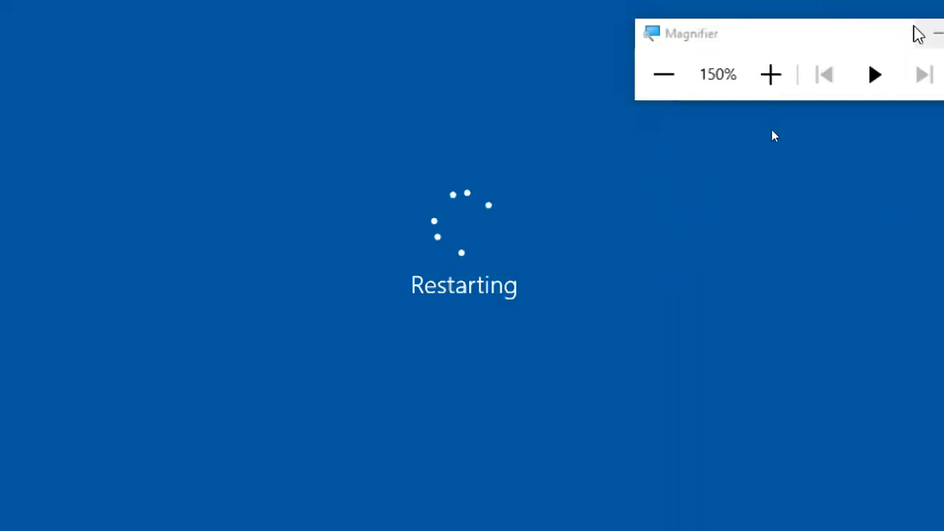
click(674, 83)
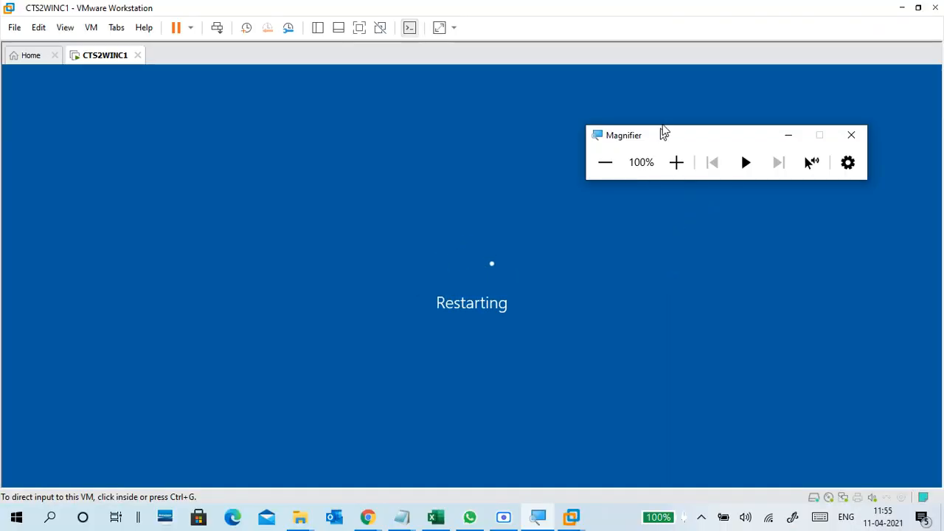
drag(664, 131, 729, 31)
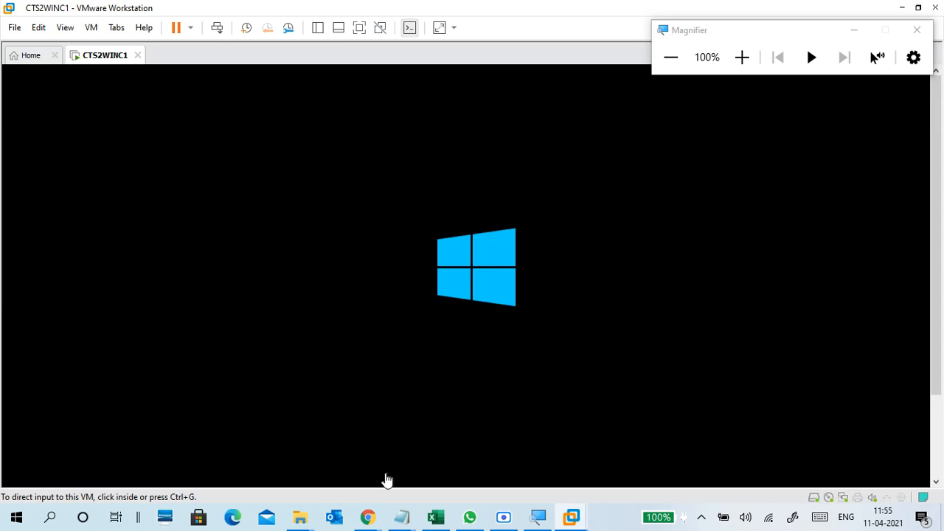
mouse_move(367, 517)
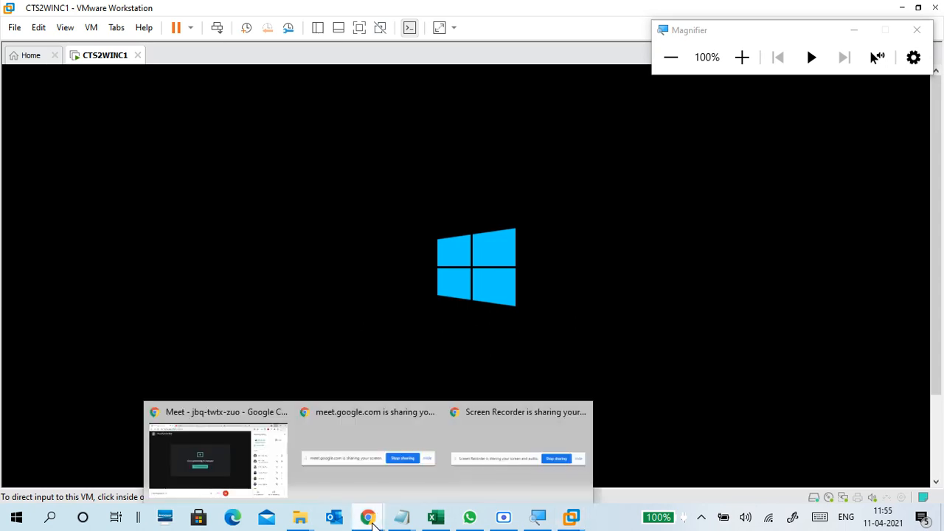
click(256, 418)
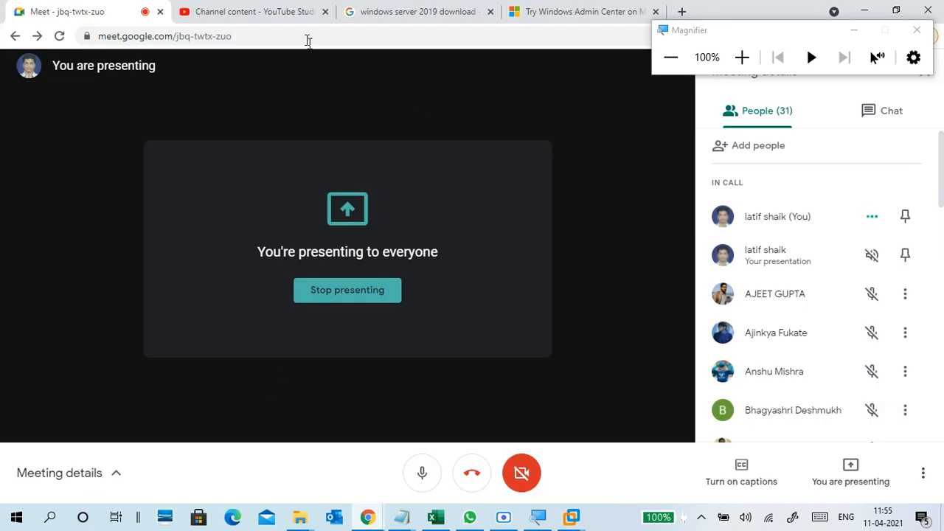
click(274, 11)
click(354, 11)
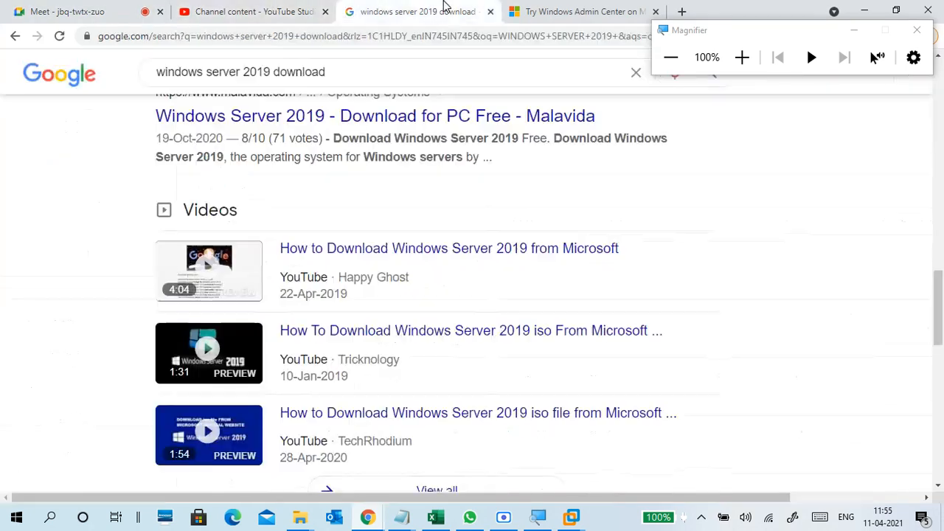
click(558, 7)
click(84, 10)
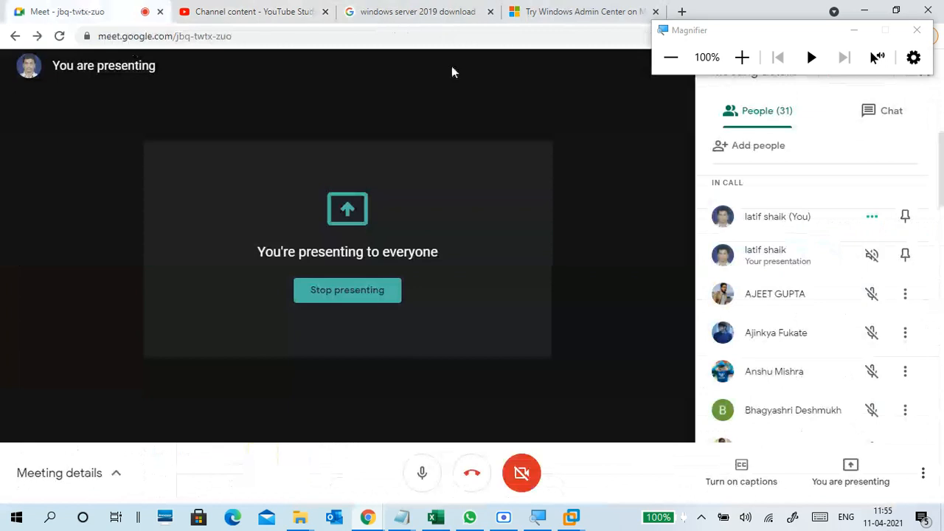
click(864, 11)
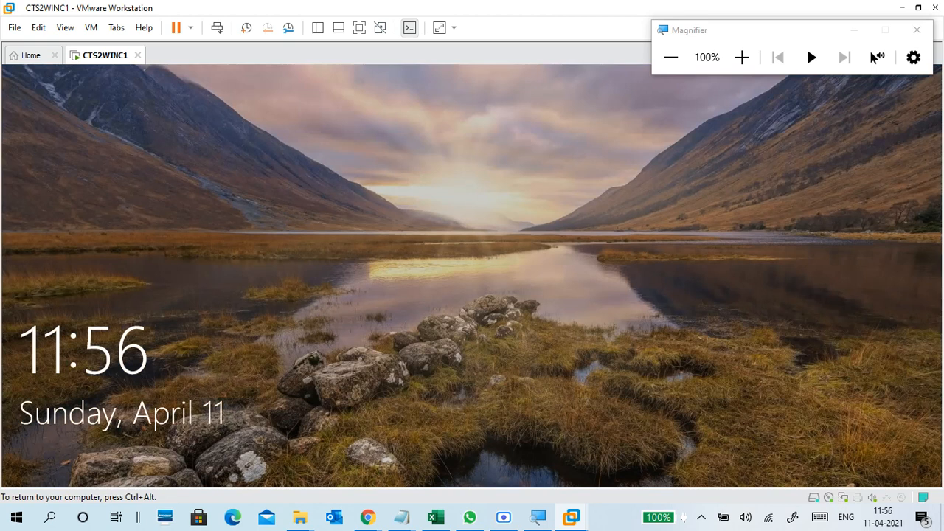
Sign back into the restarted VM's Windows account by entering the account password.
click(274, 307)
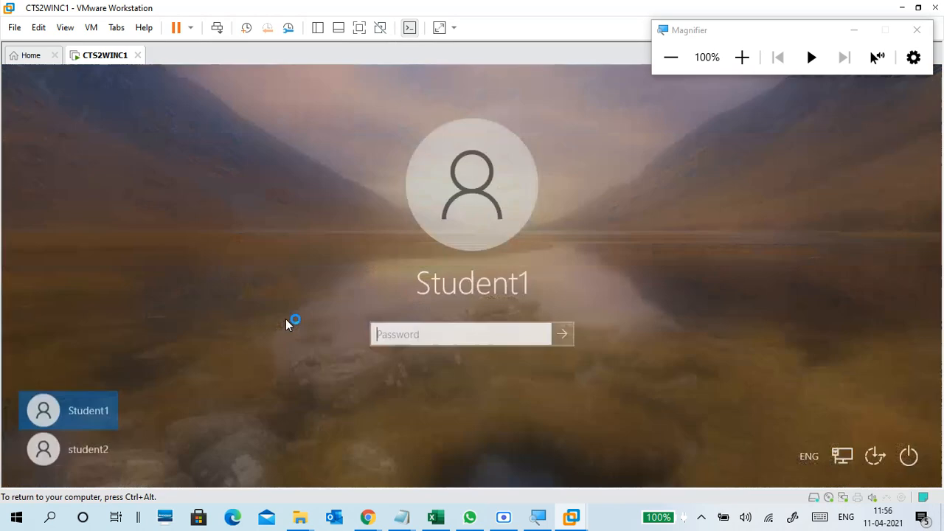
text(P)
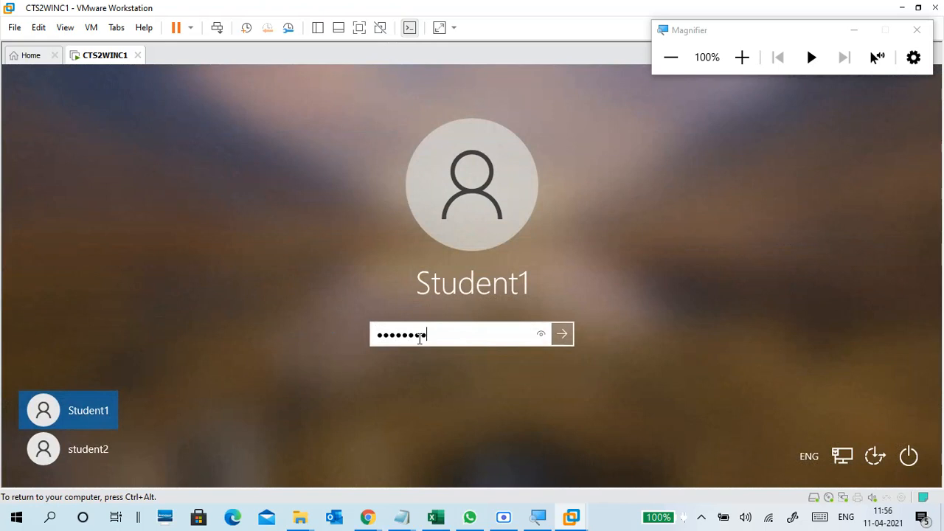
key(Return)
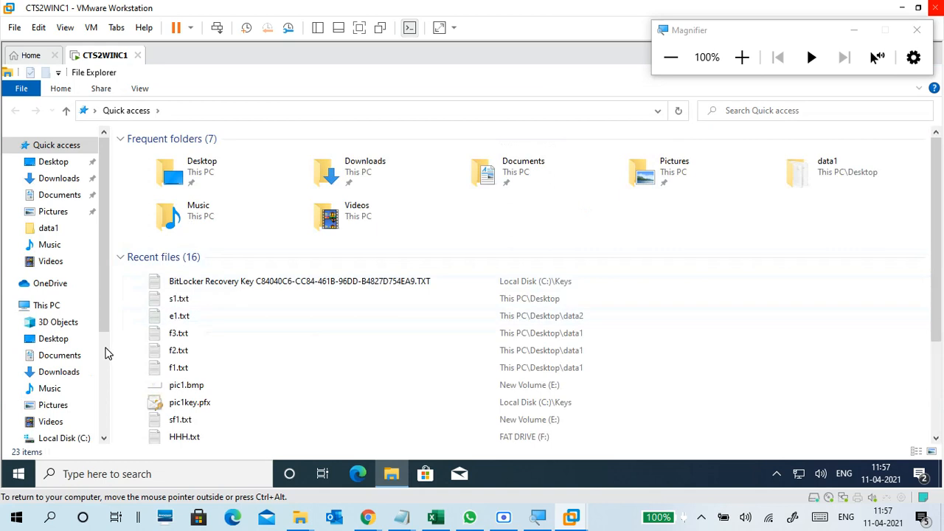
Try opening the locked Local Disk (G:) from This PC, with the screen zoomed to 150%.
click(48, 305)
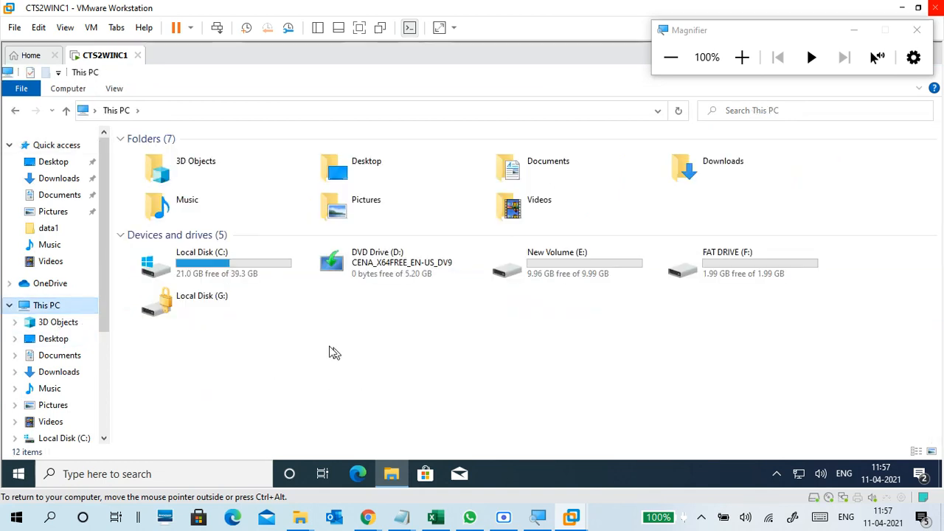
click(233, 307)
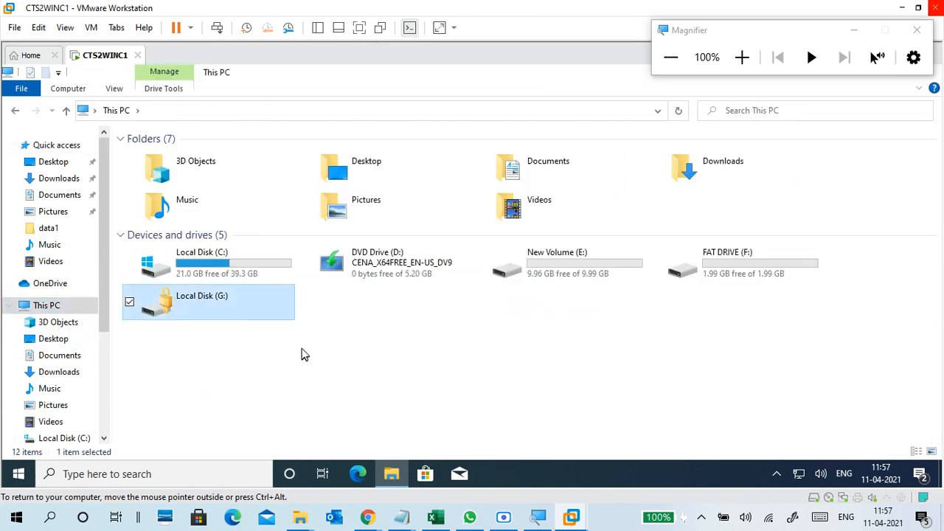
double_click(270, 319)
click(742, 57)
click(742, 57)
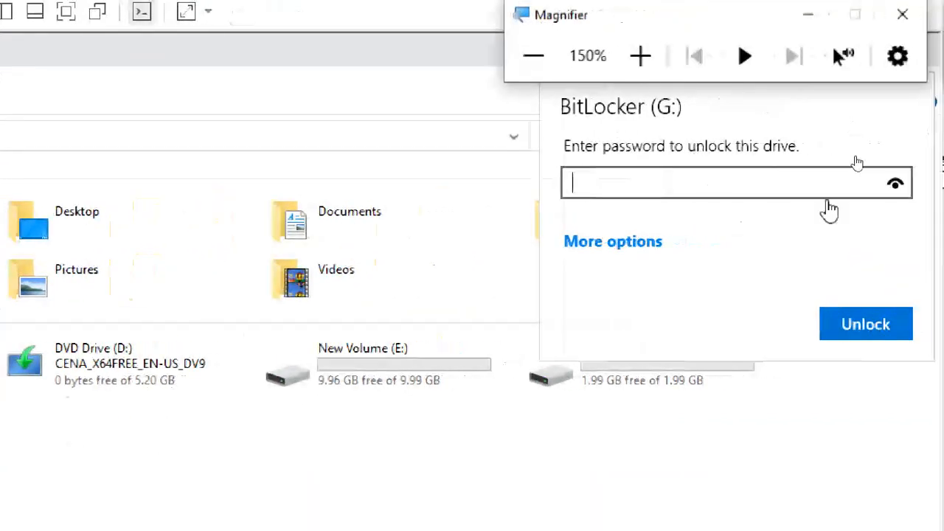
View the recovery-key unlock option for G:, then dismiss the prompt by selecting drive C:.
click(656, 242)
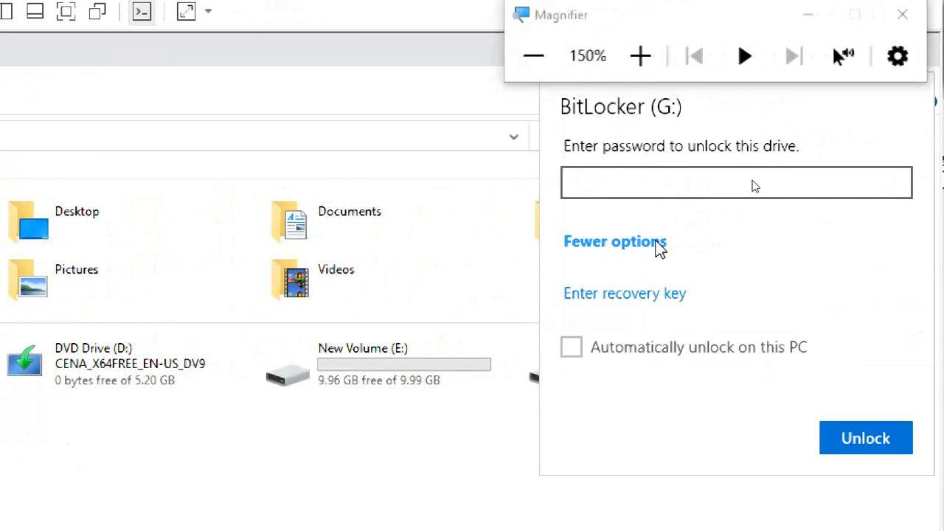
click(621, 294)
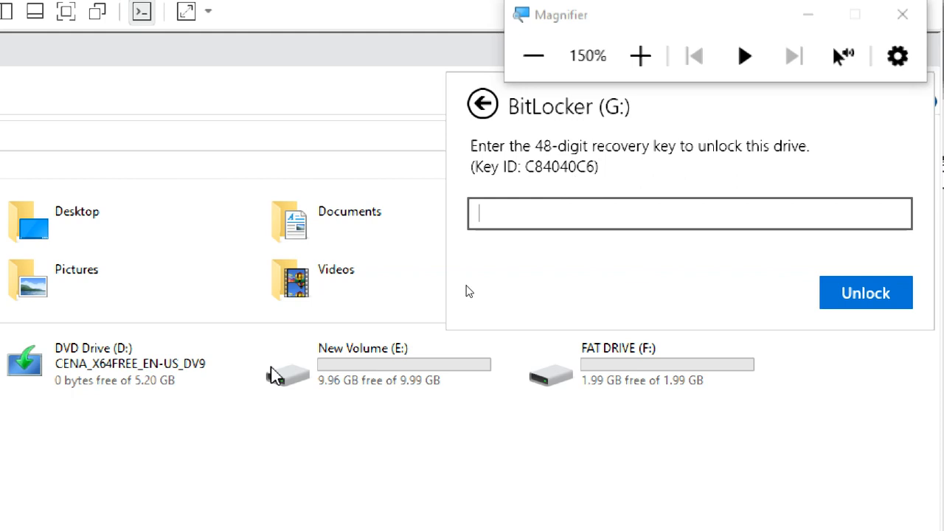
click(77, 310)
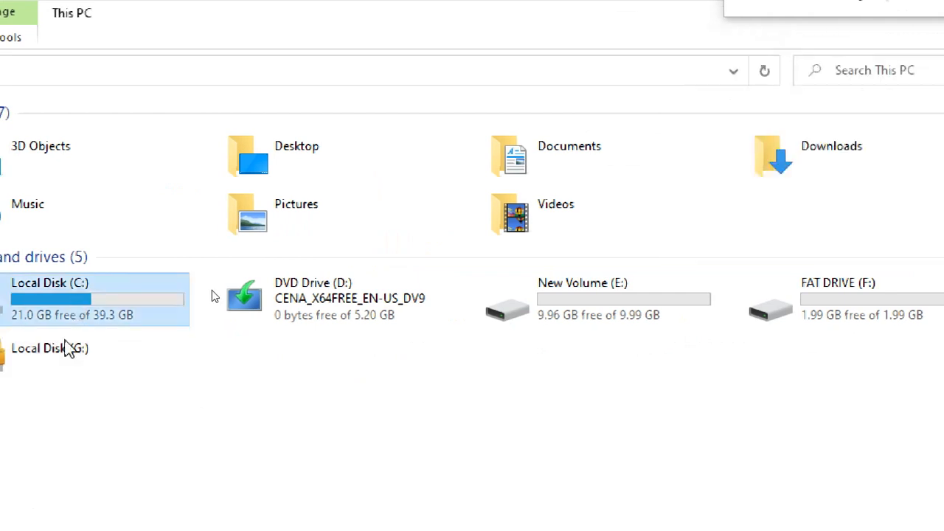
Open C:\Keys, select the BitLocker Recovery Key text file and widen the Name column.
double_click(91, 296)
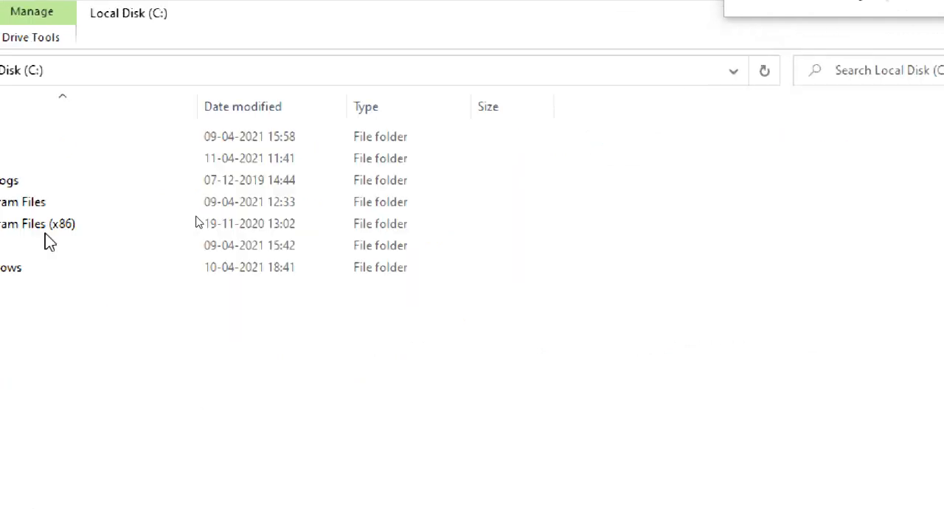
double_click(237, 164)
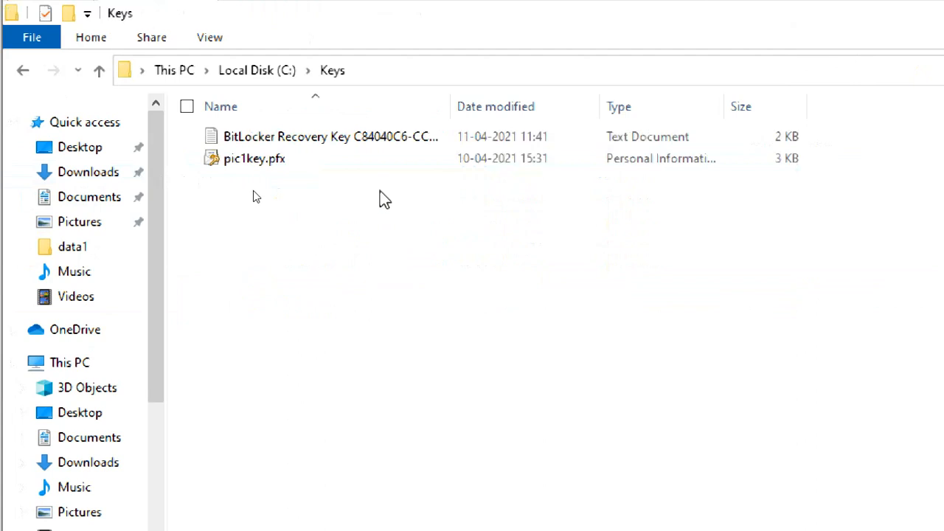
click(418, 140)
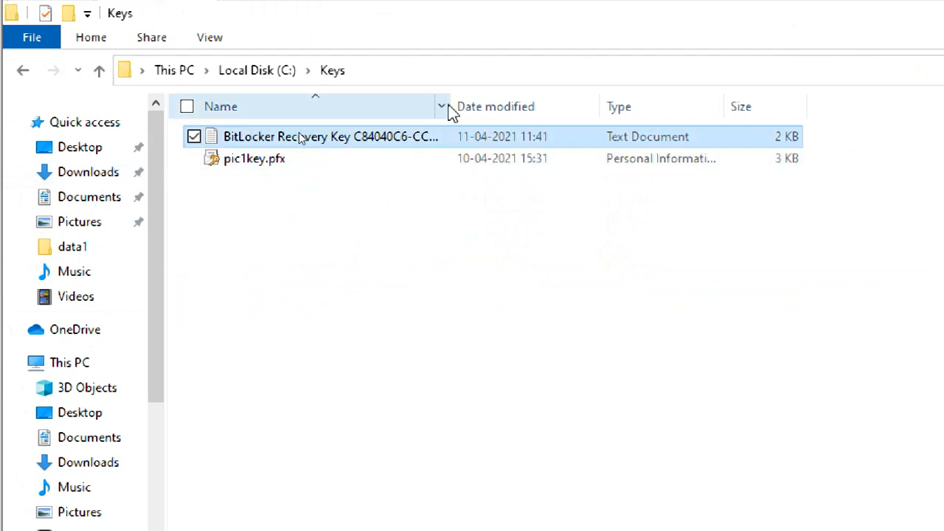
drag(450, 103, 713, 105)
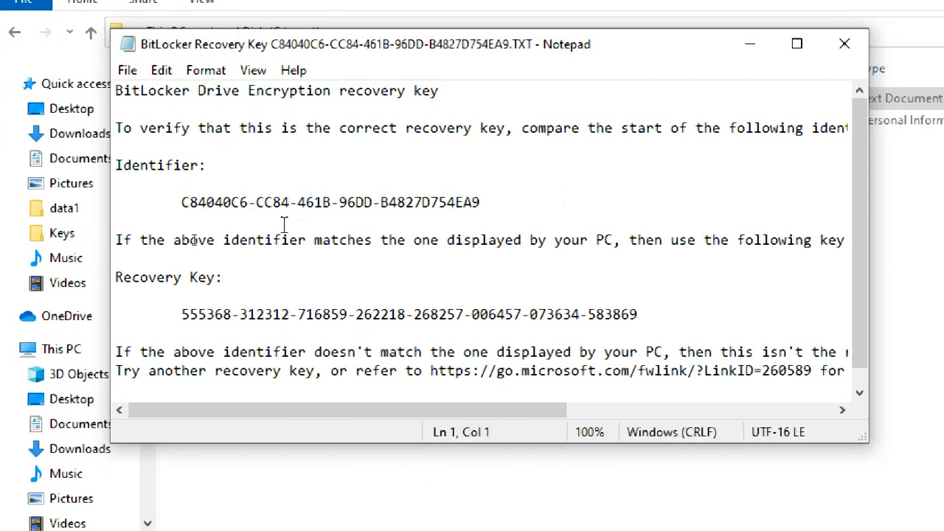
Copy the 48-digit recovery key from the Notepad file, then minimize Notepad.
click(181, 280)
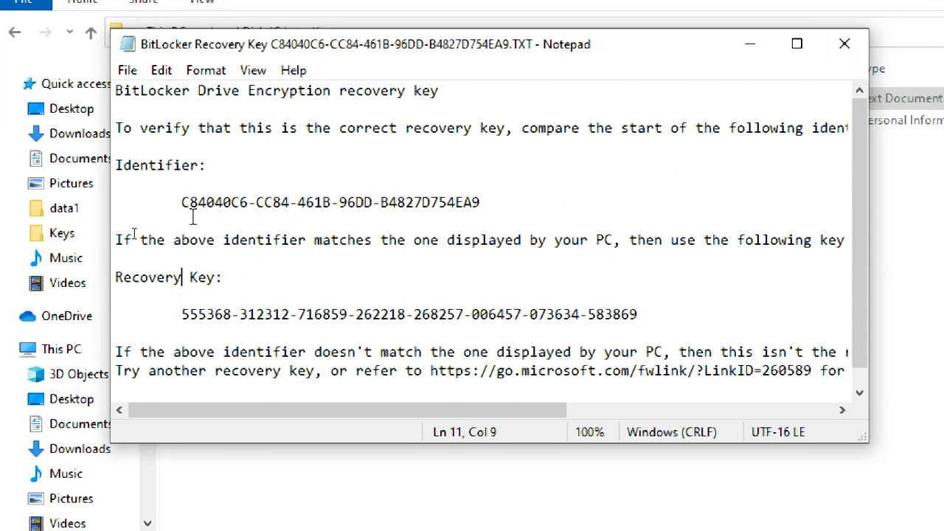
drag(182, 202, 481, 202)
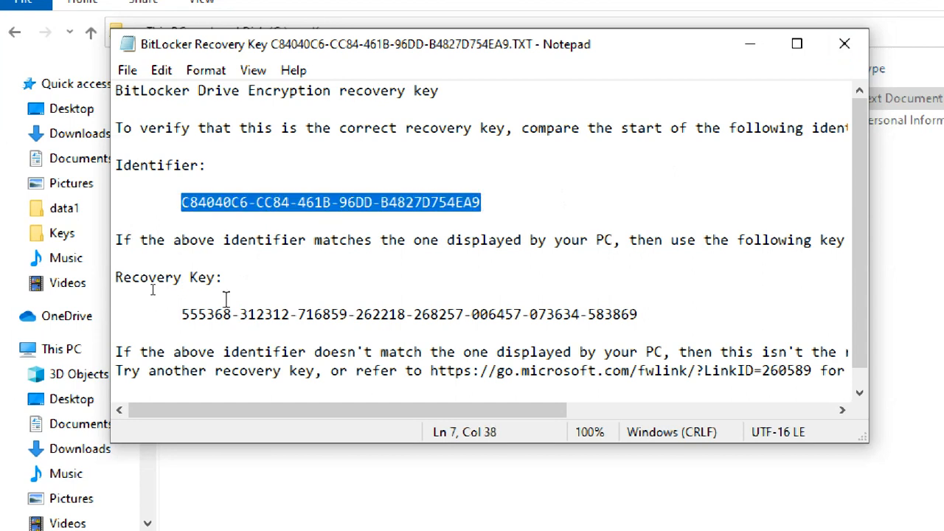
click(130, 295)
drag(183, 314, 658, 319)
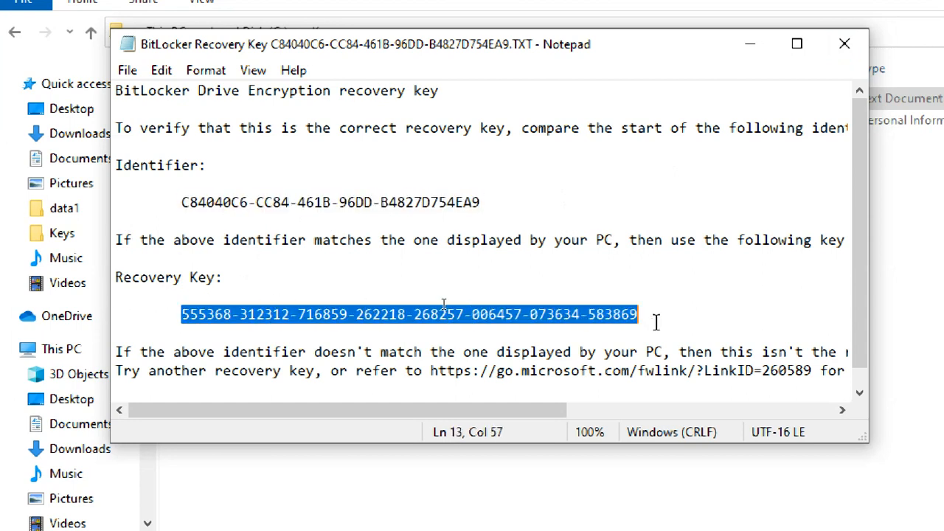
right_click(620, 317)
click(449, 62)
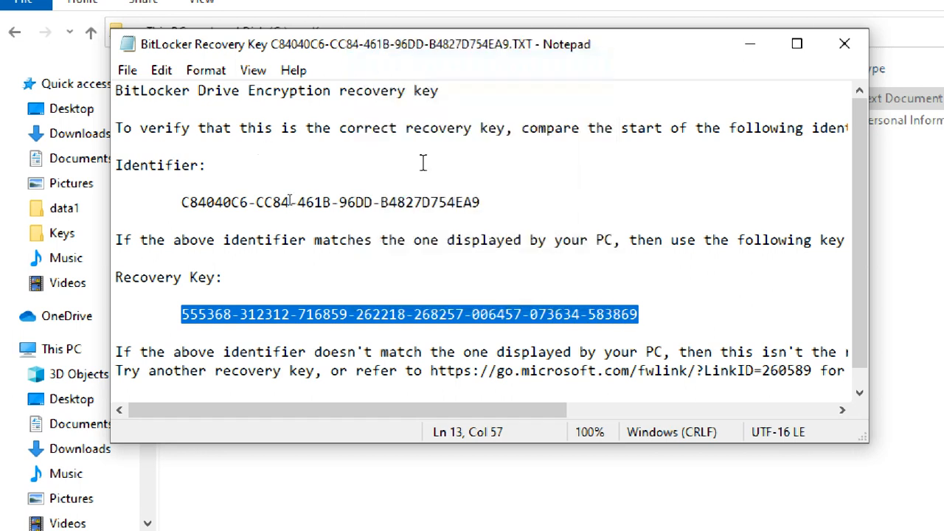
click(766, 43)
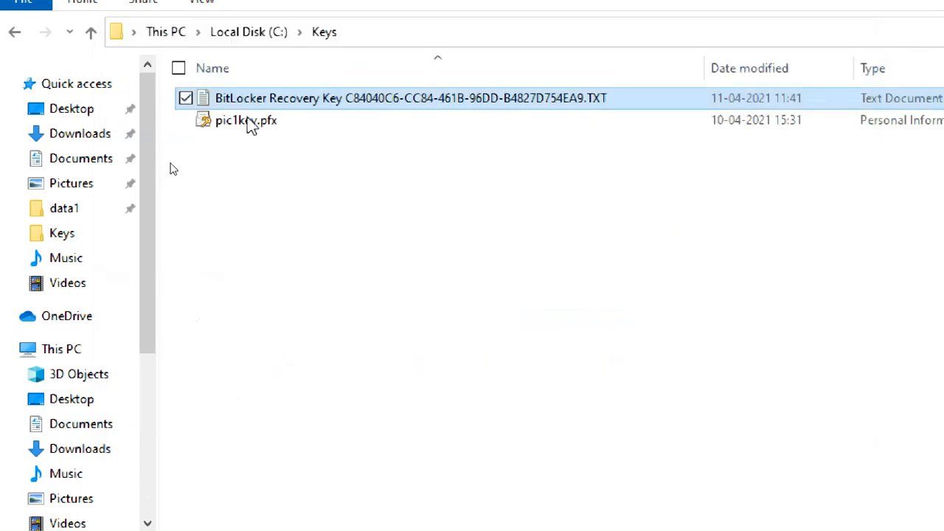
Unlock drive G: by pasting the copied 48-digit recovery key, then dismiss AutoPlay.
click(169, 33)
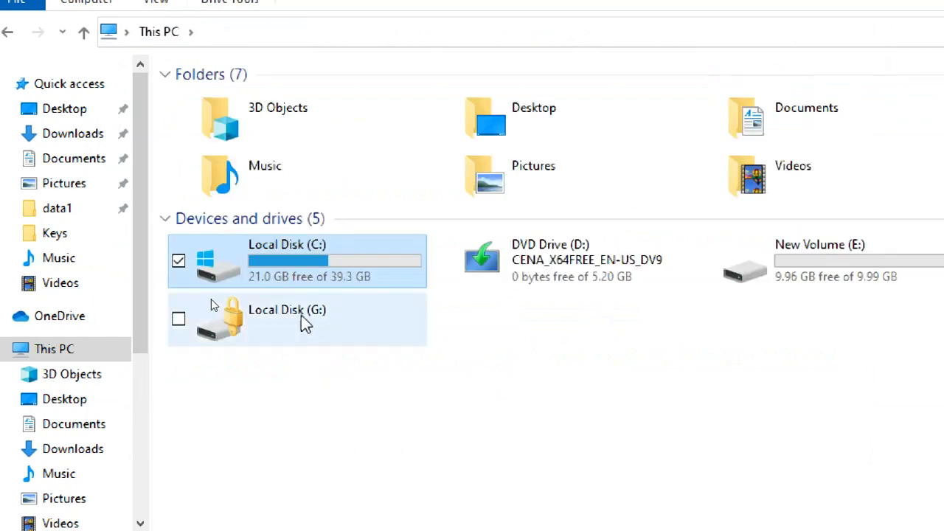
double_click(306, 325)
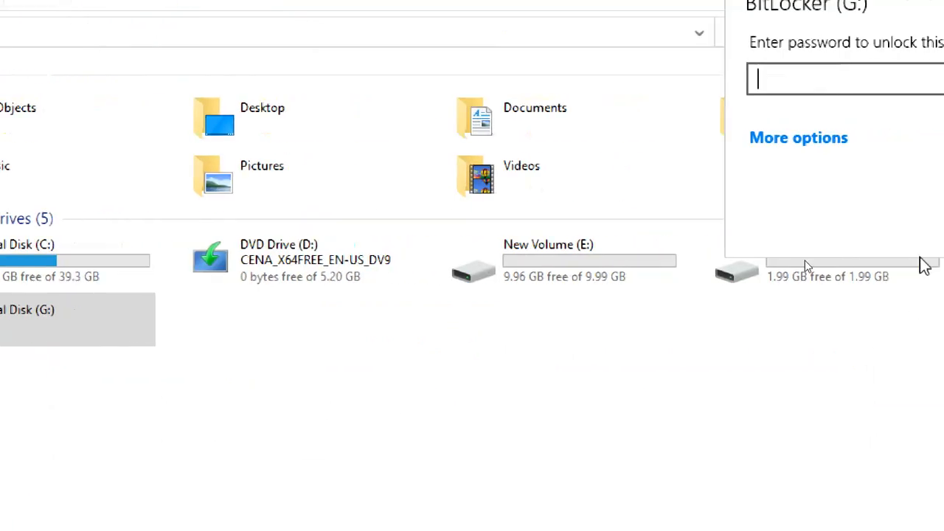
click(836, 141)
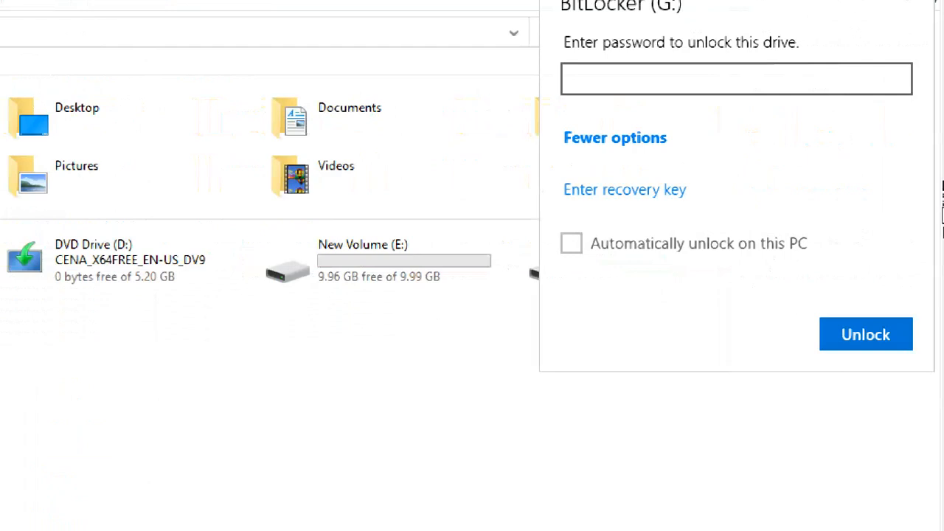
click(644, 193)
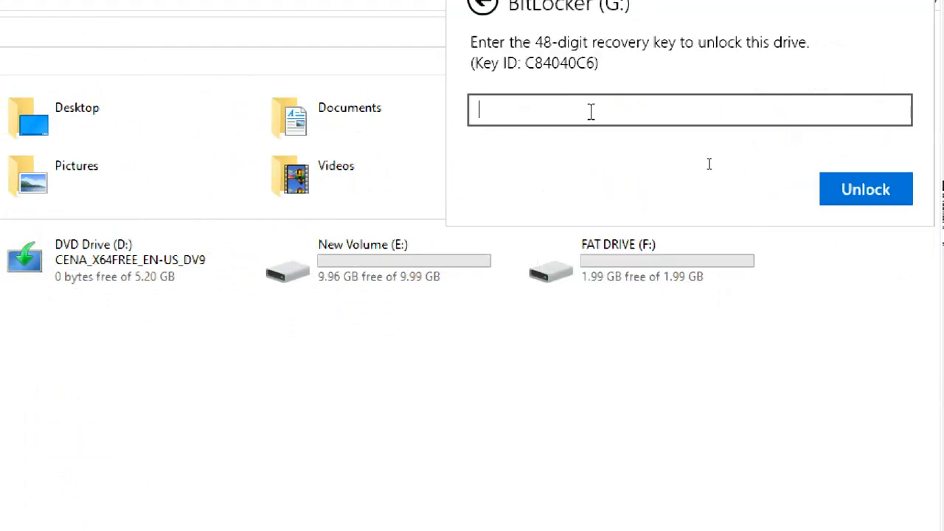
key(ctrl+v)
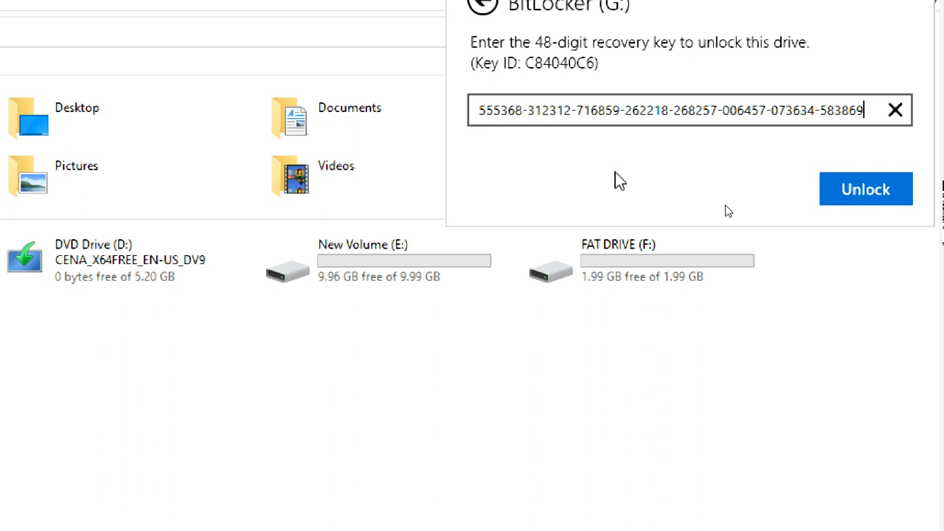
click(838, 195)
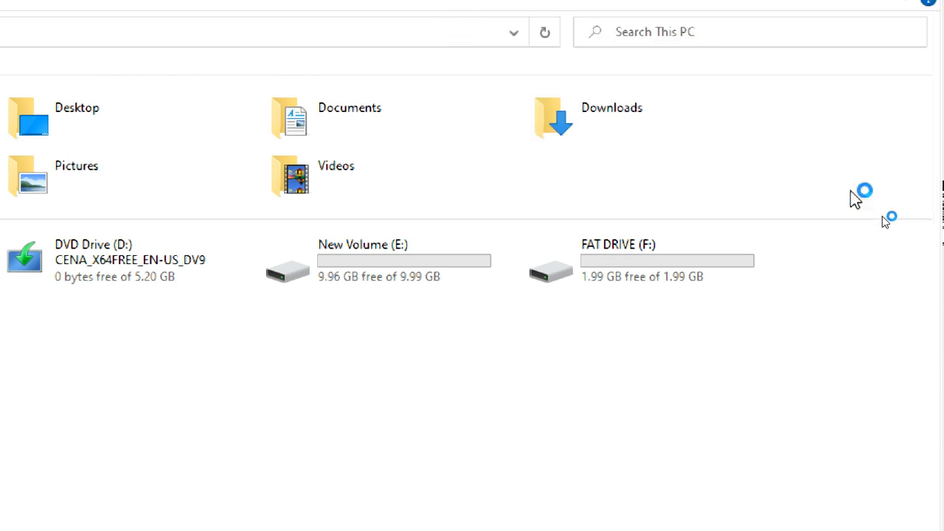
click(377, 360)
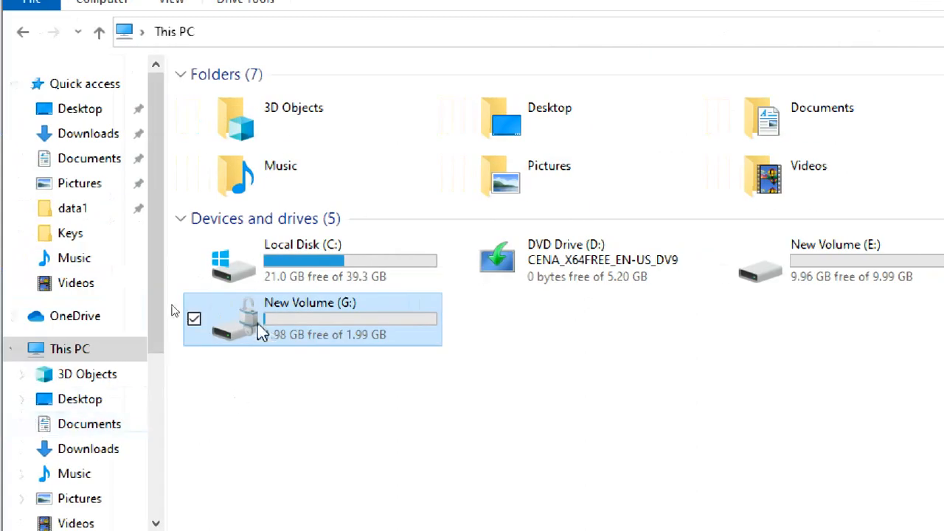
Browse the four files on New Volume (G:), return to This PC, and switch to the Google Meet call.
double_click(257, 324)
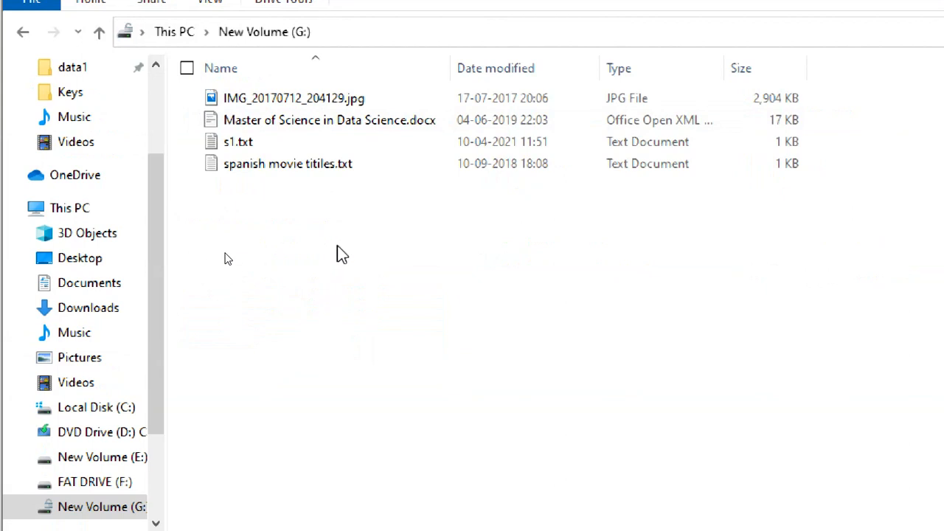
click(175, 32)
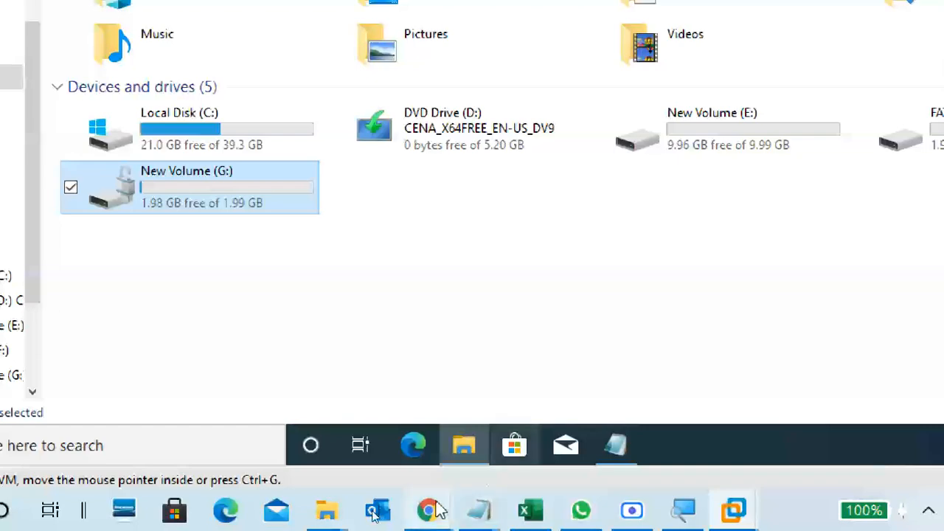
mouse_move(428, 509)
click(188, 350)
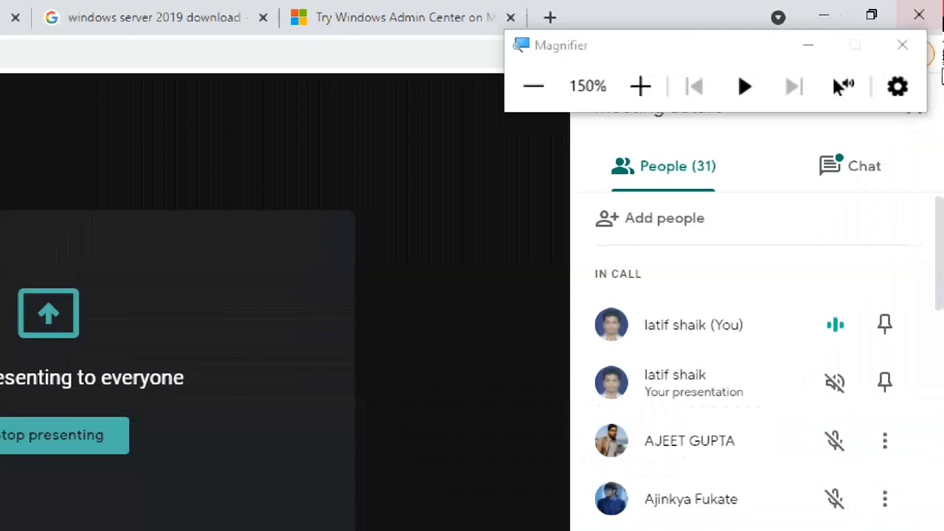
Open the Meet chat and highlight the question about BitLocker's data limit.
click(843, 183)
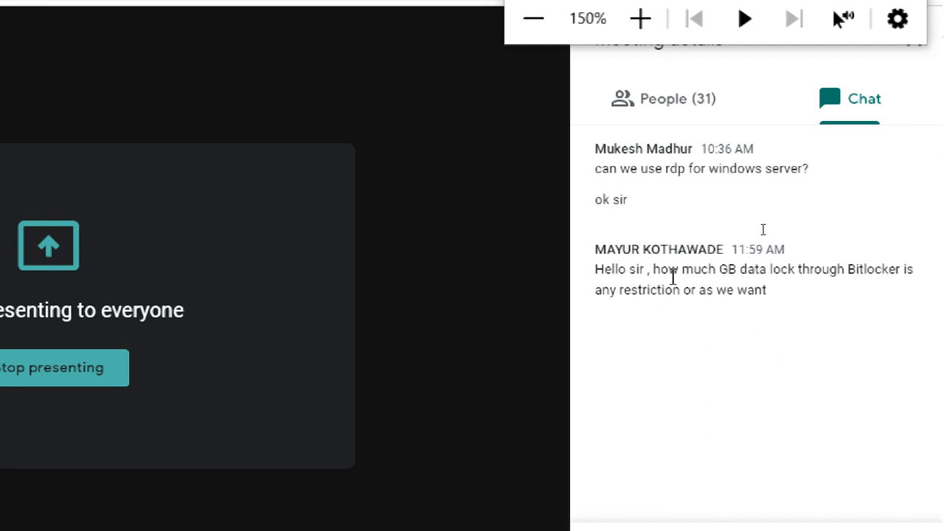
drag(660, 270, 802, 304)
click(803, 304)
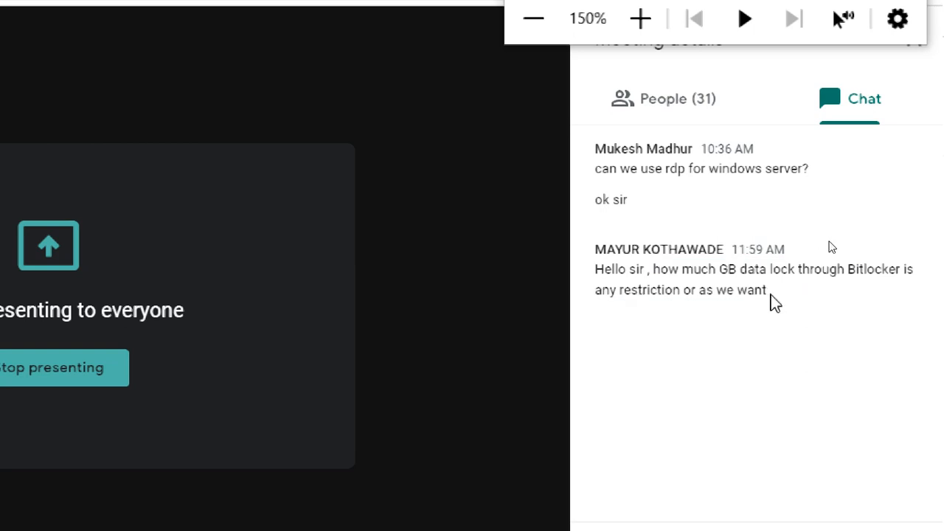
drag(772, 291, 593, 272)
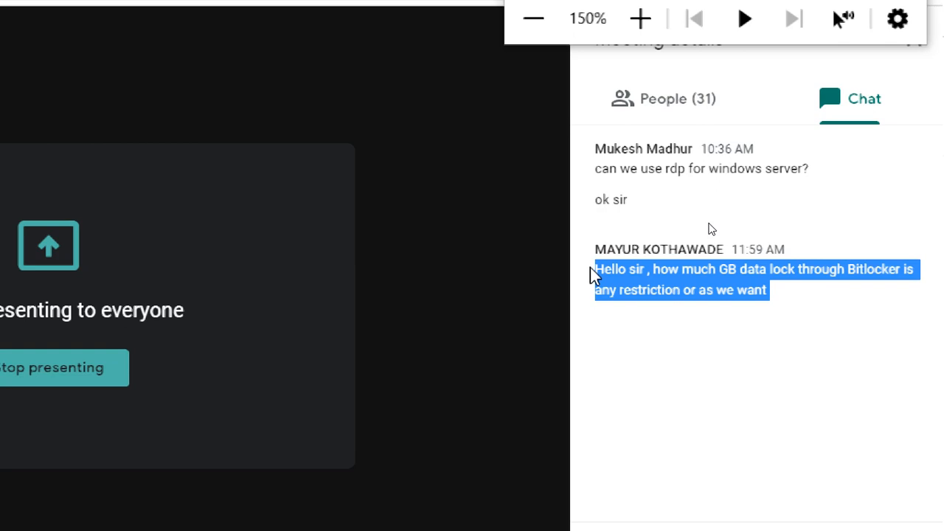
click(672, 300)
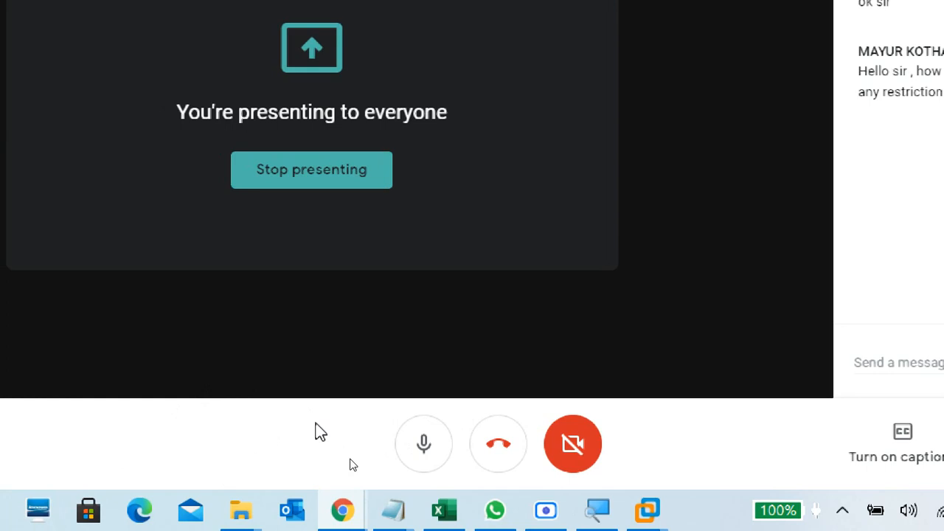
Highlight the chat question about whether BitLocker slows down the PC.
mouse_move(403, 520)
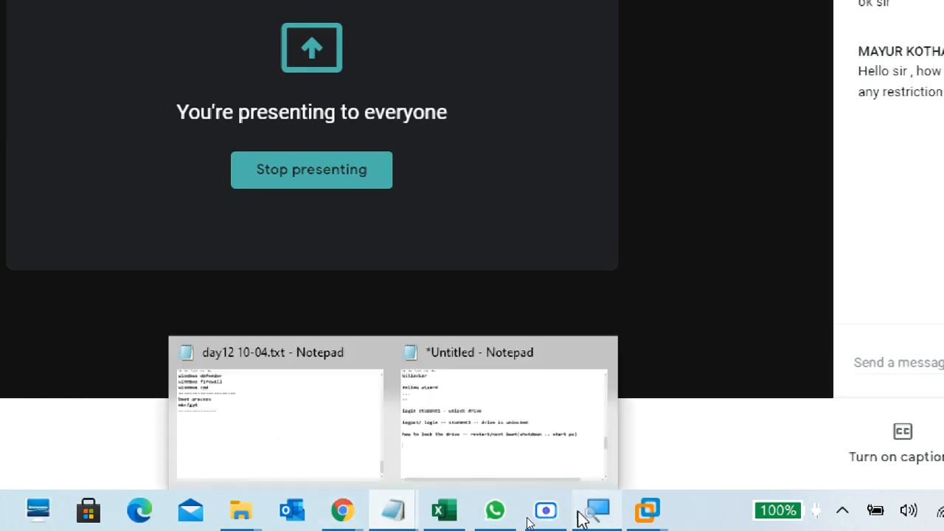
mouse_move(647, 509)
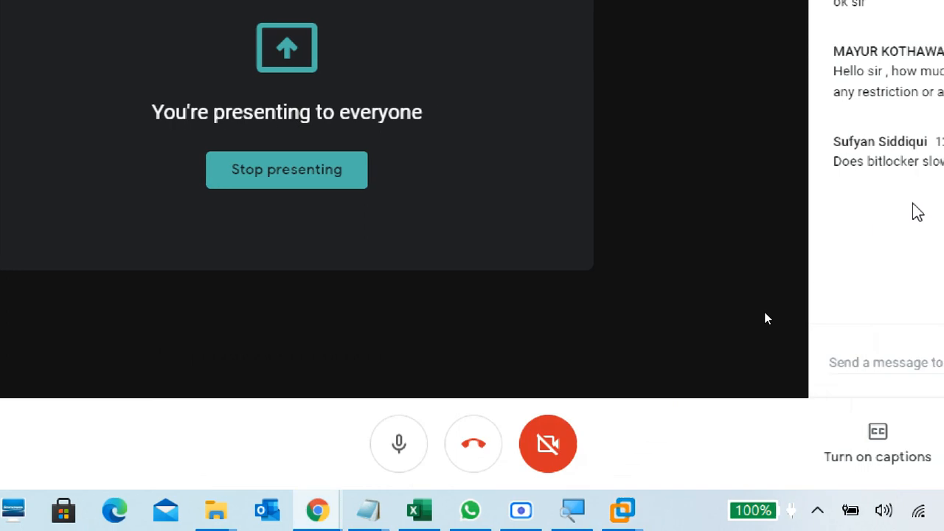
drag(860, 171, 686, 207)
click(689, 211)
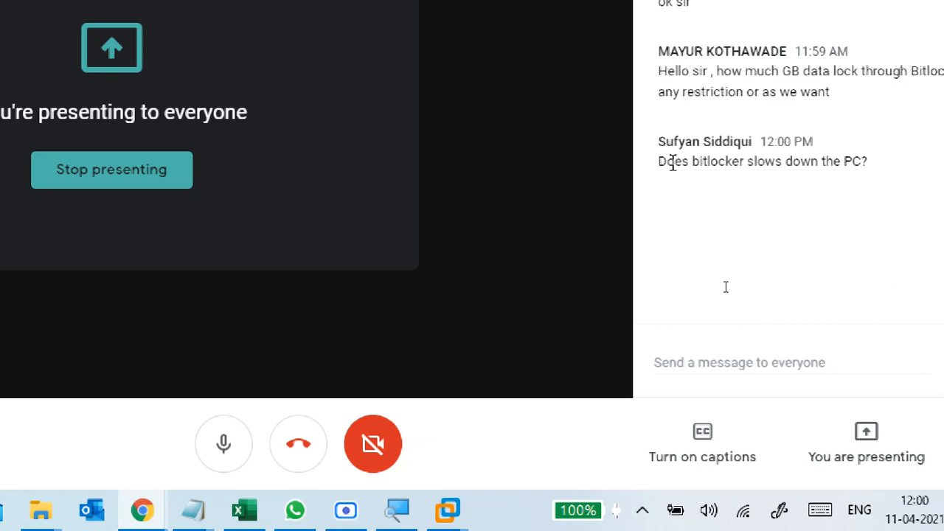
drag(660, 162, 863, 160)
click(807, 197)
Bring the CTS2WINC1 VM forward, then show and dismiss New Volume (G:)'s context menu.
mouse_move(447, 510)
click(520, 397)
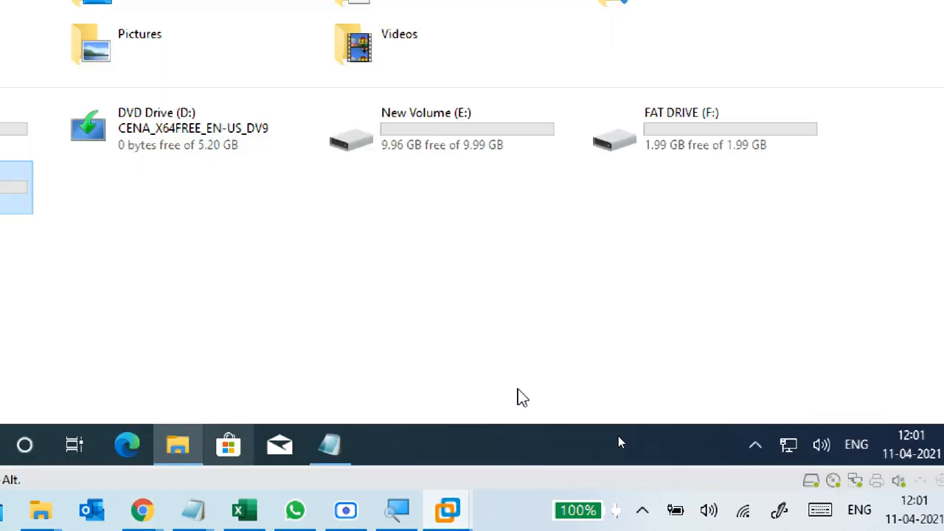
click(419, 257)
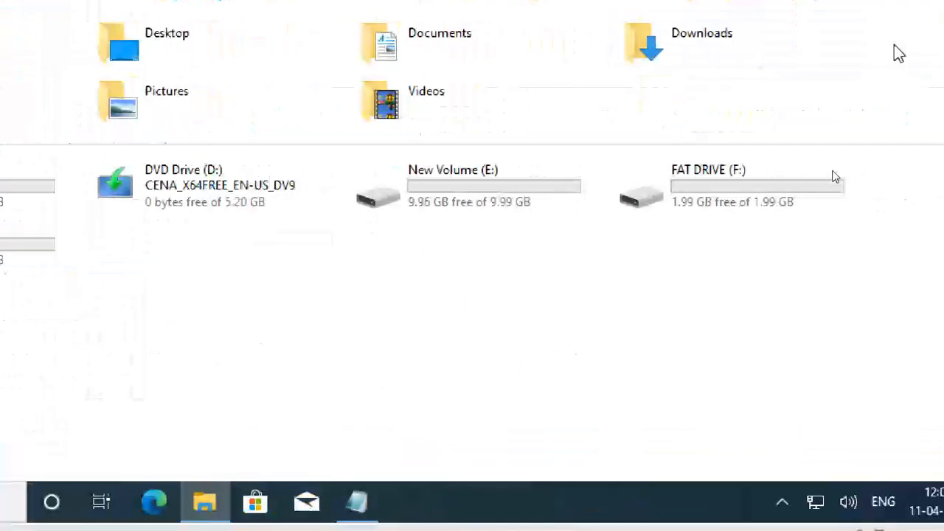
click(314, 247)
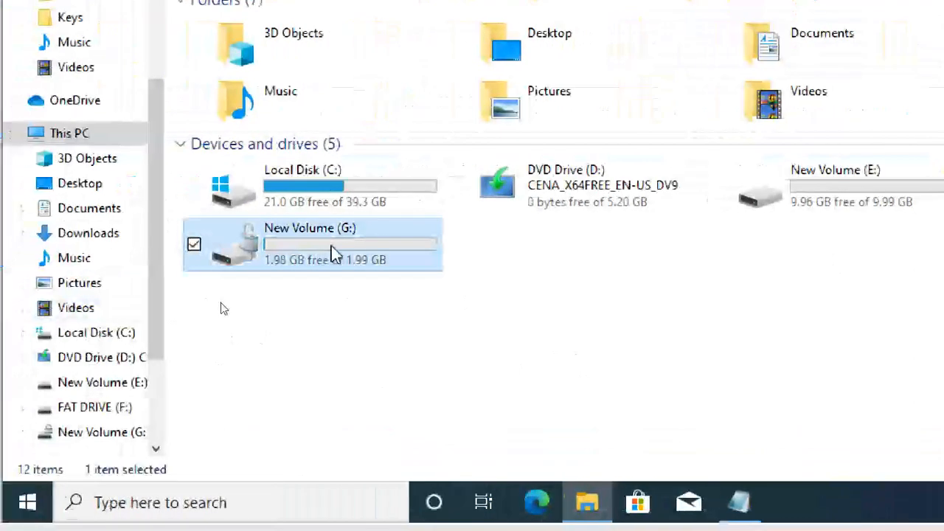
right_click(332, 250)
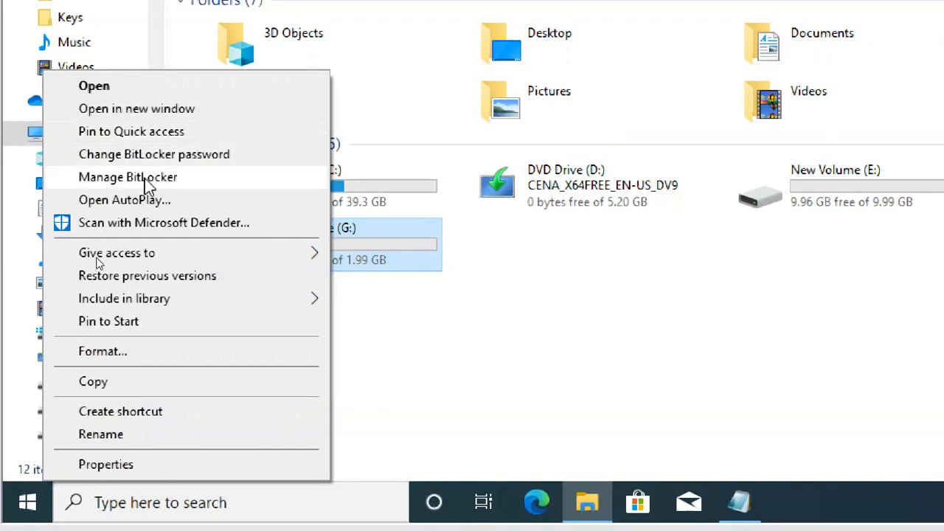
click(423, 371)
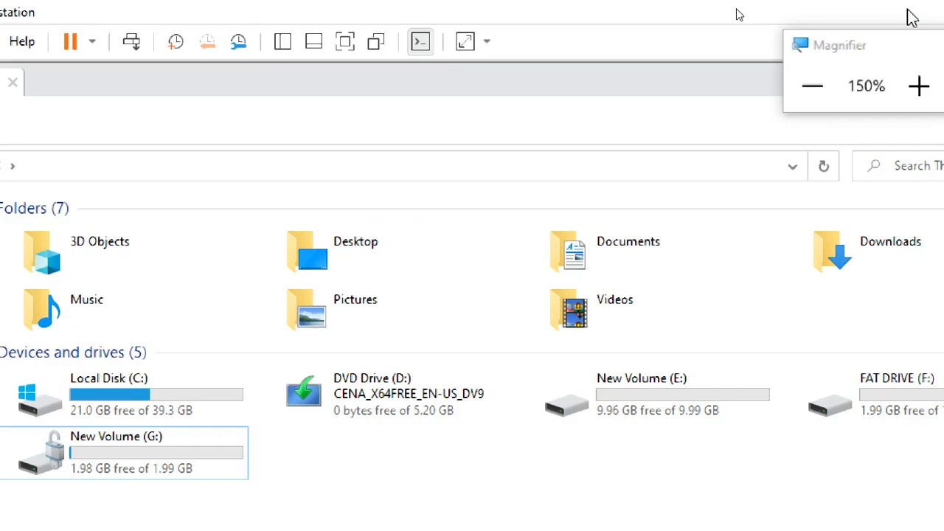
drag(821, 54, 875, 269)
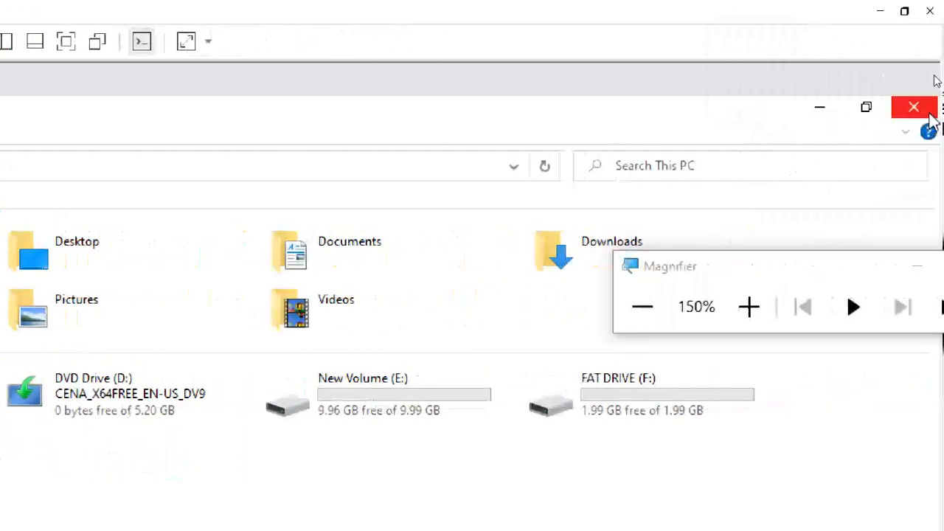
Close File Explorer and the recovery-key notes window.
click(912, 107)
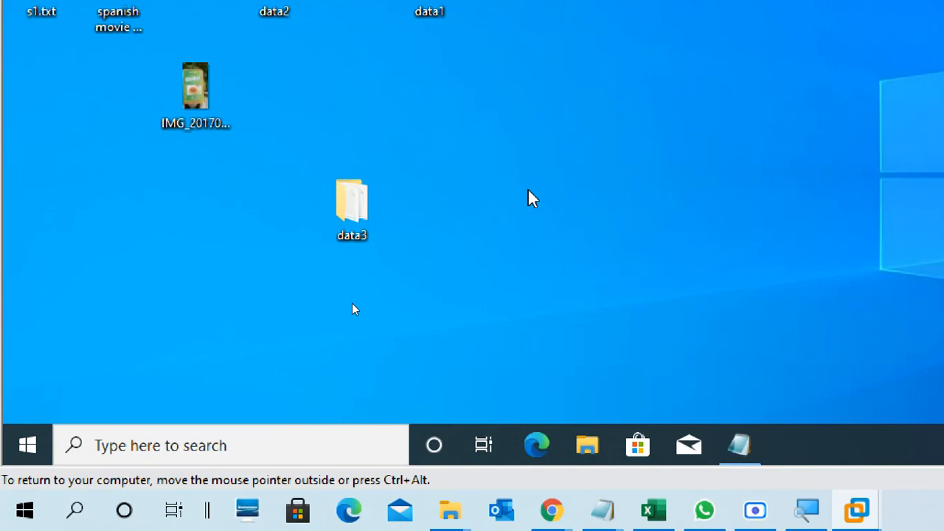
click(753, 443)
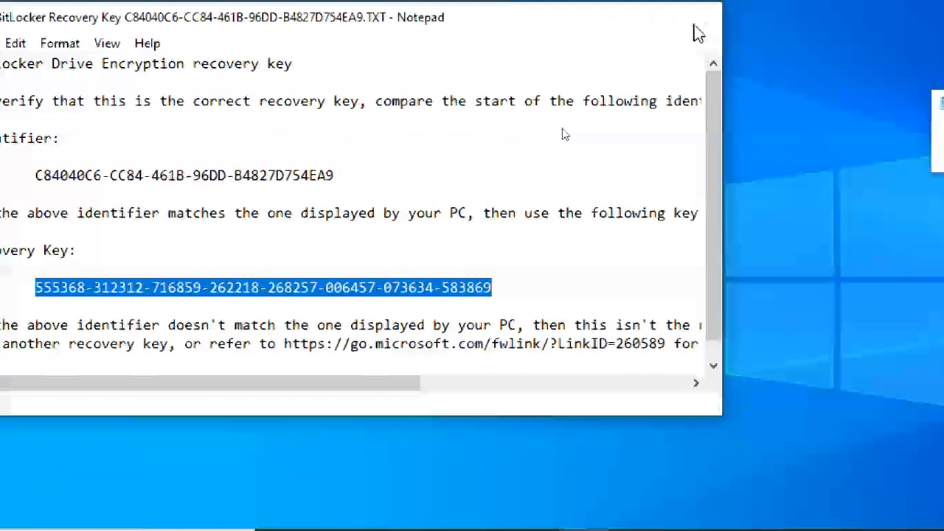
click(697, 24)
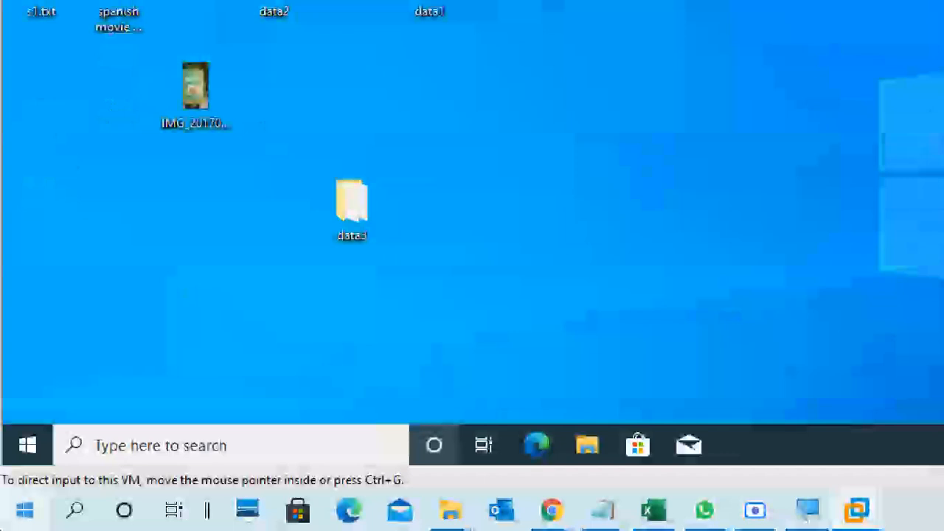
Search Start for 'control' and open Control Panel, zooming the magnifier out.
key(super)
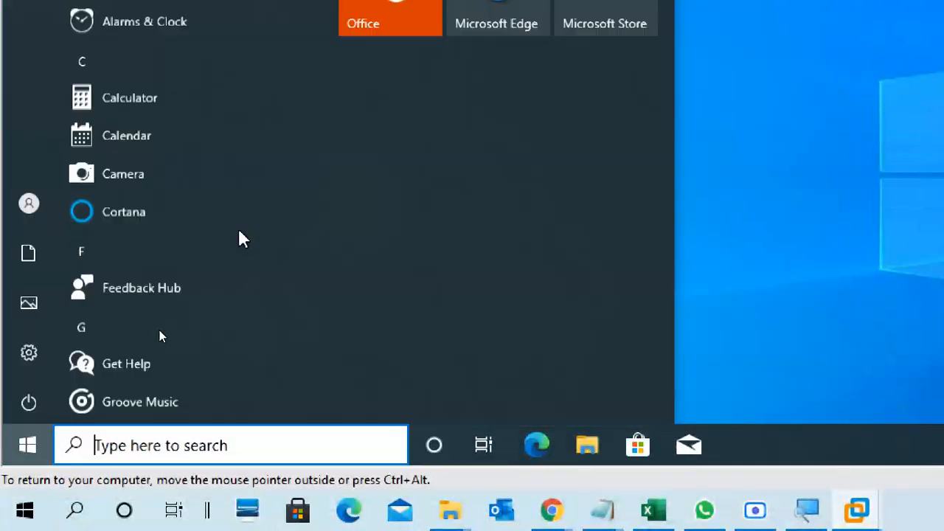
text(control)
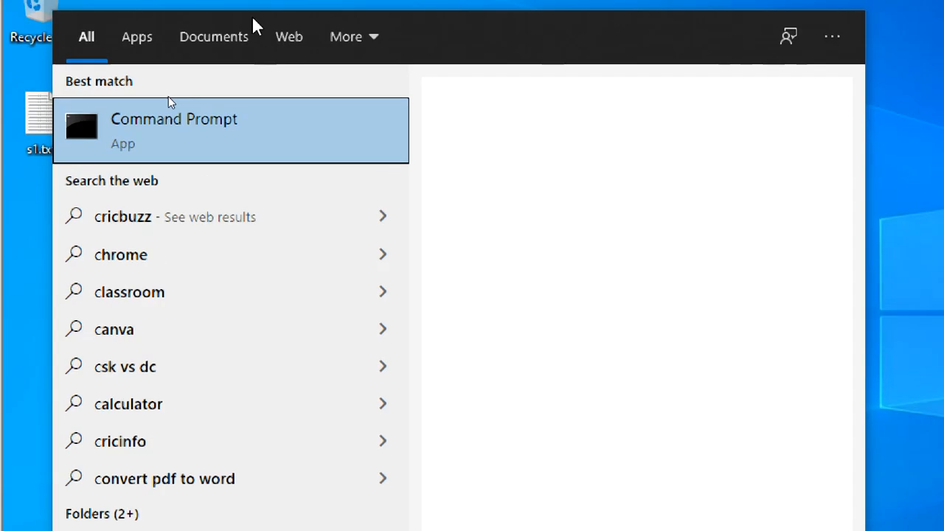
click(222, 144)
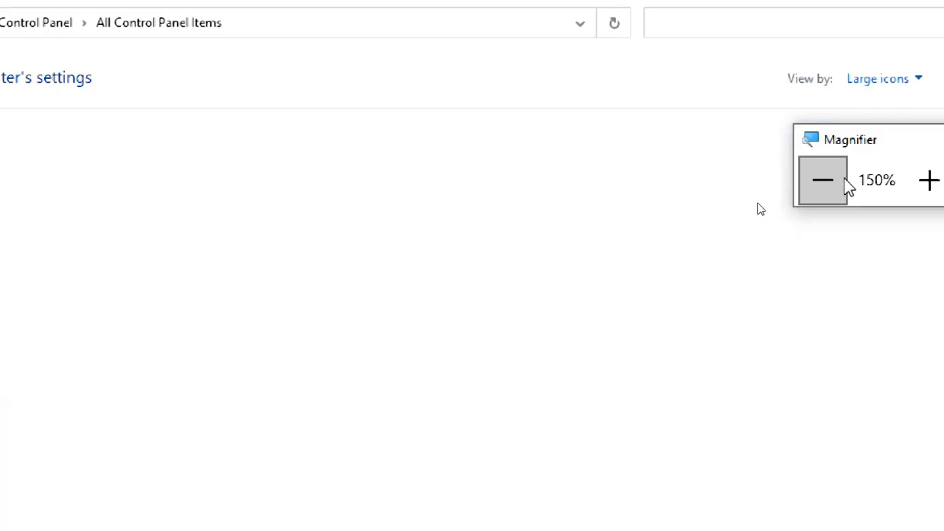
click(837, 183)
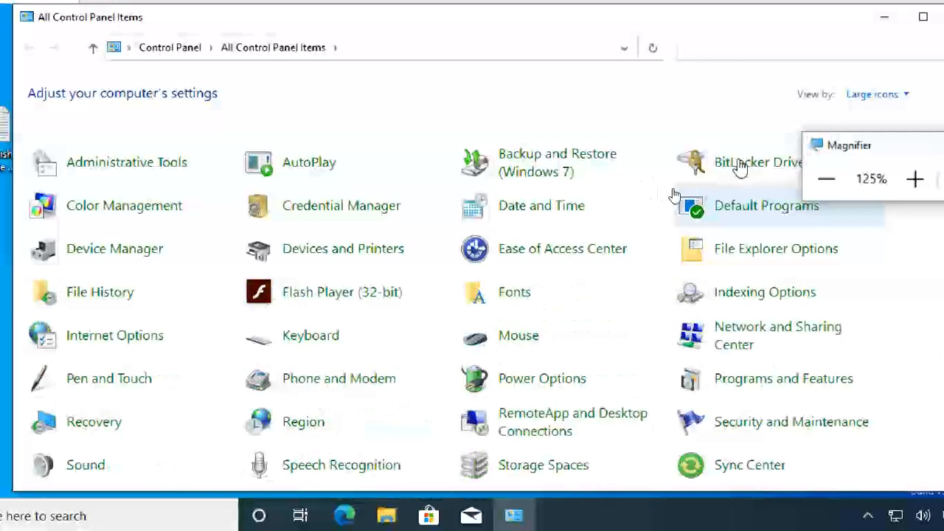
drag(845, 145, 851, 32)
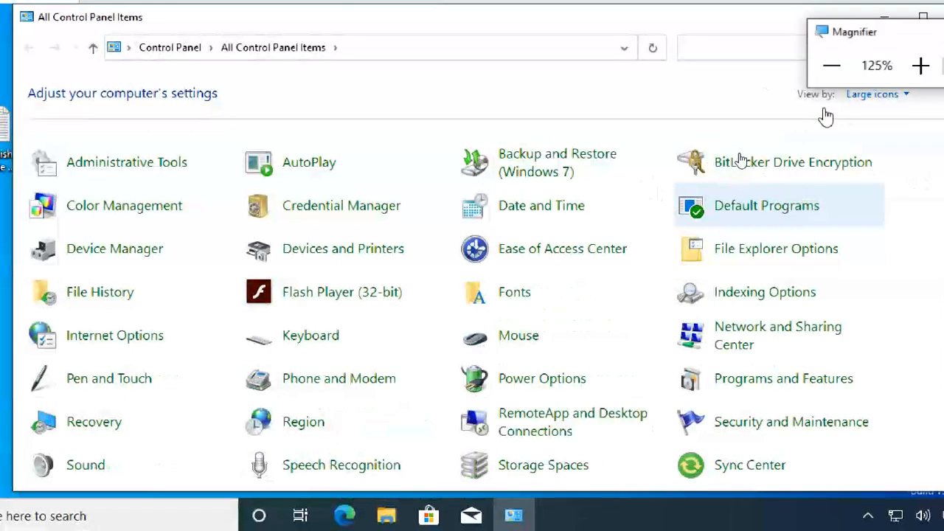
Open BitLocker Drive Encryption and expand the New Volume (G:) options.
click(808, 166)
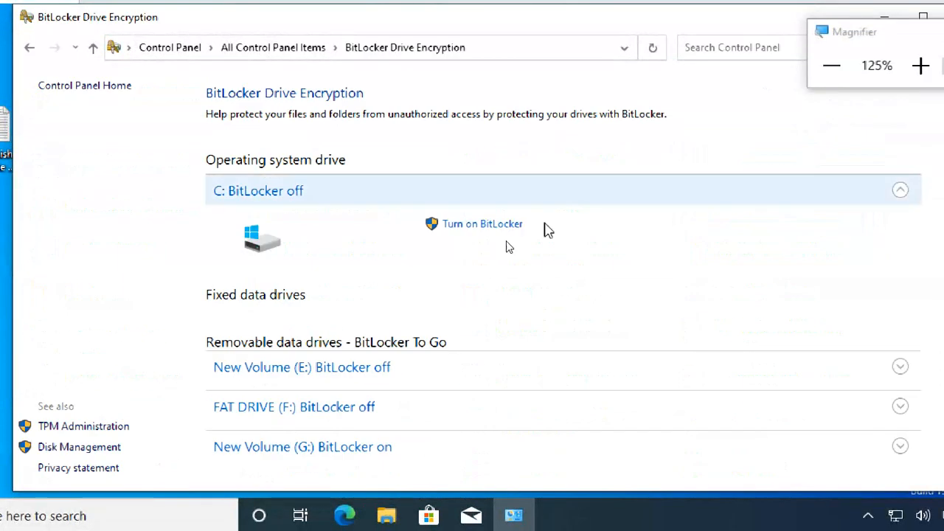
click(319, 451)
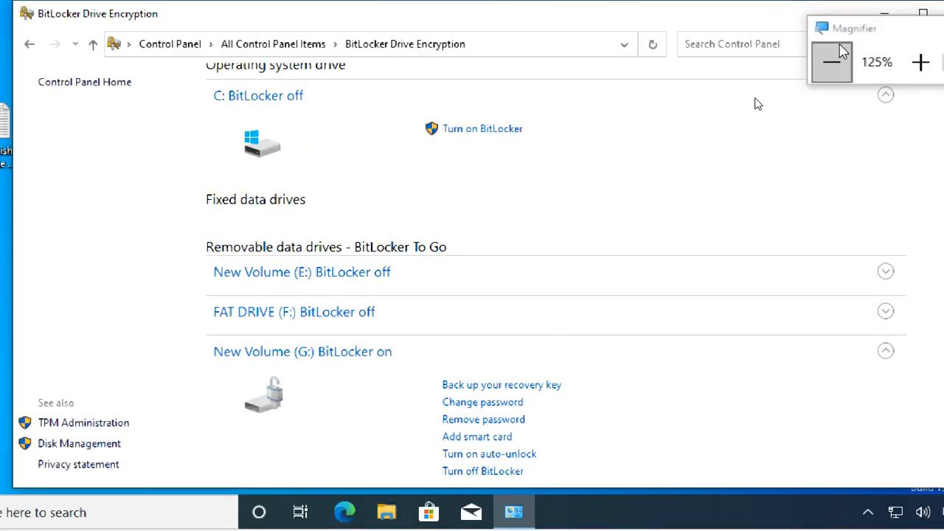
drag(855, 33, 740, 358)
click(807, 385)
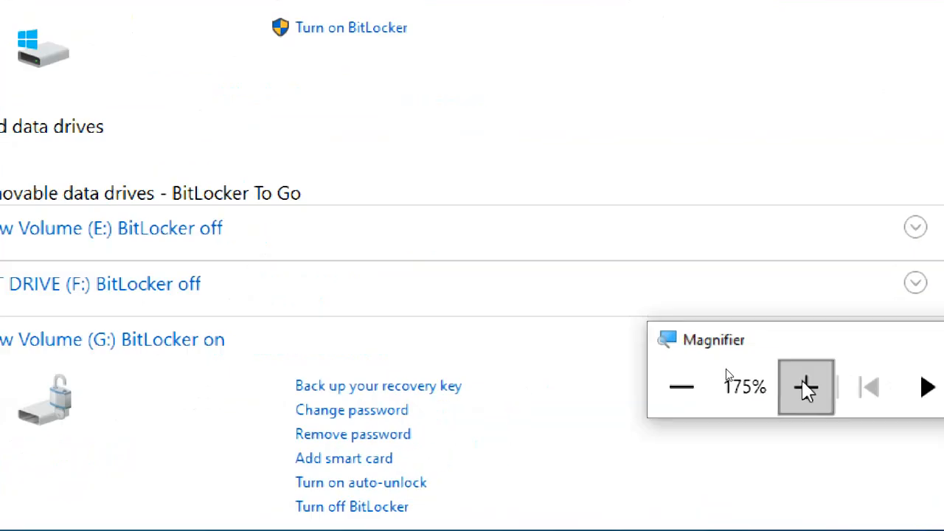
click(807, 386)
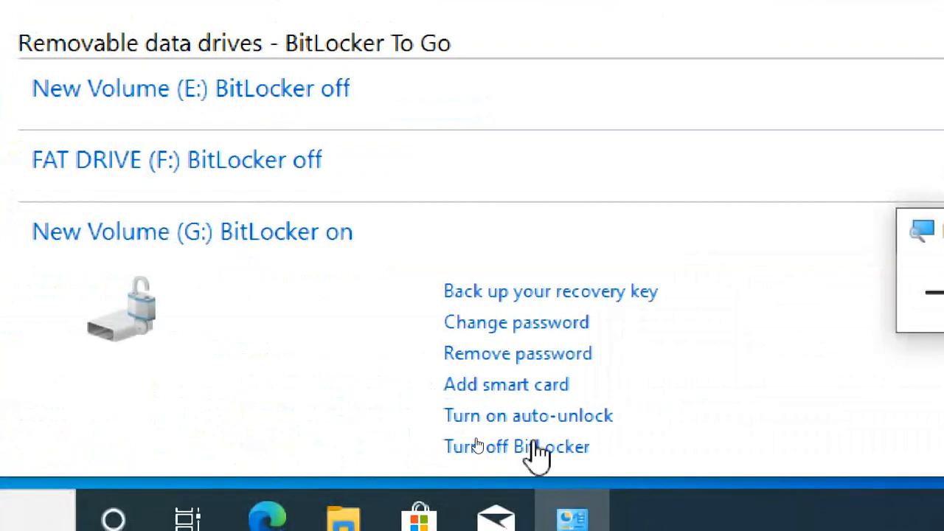
Turn off BitLocker for drive G:, confirm decryption, and dismiss the completion notice.
click(529, 444)
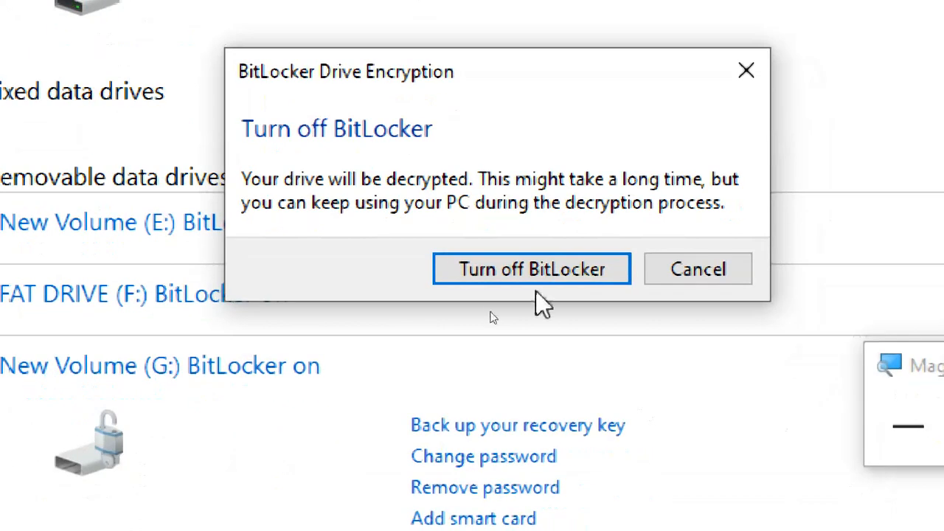
click(527, 277)
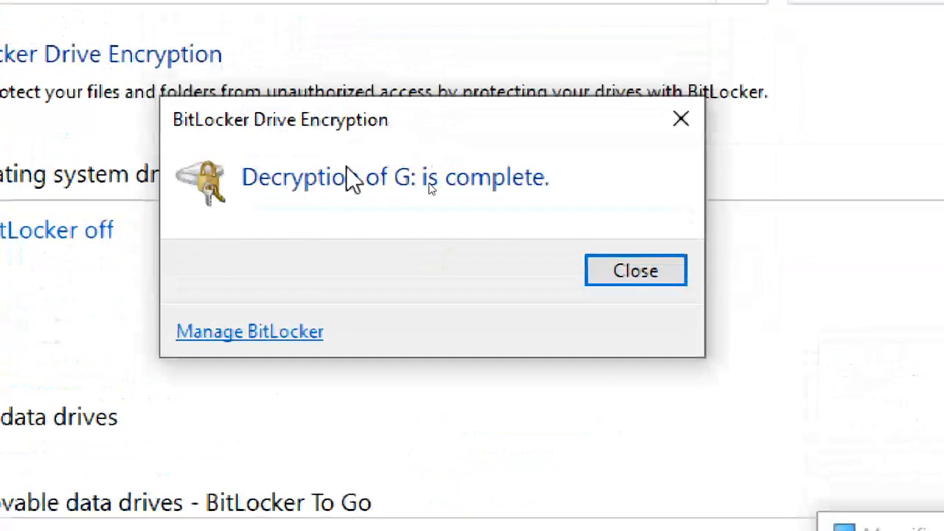
click(653, 280)
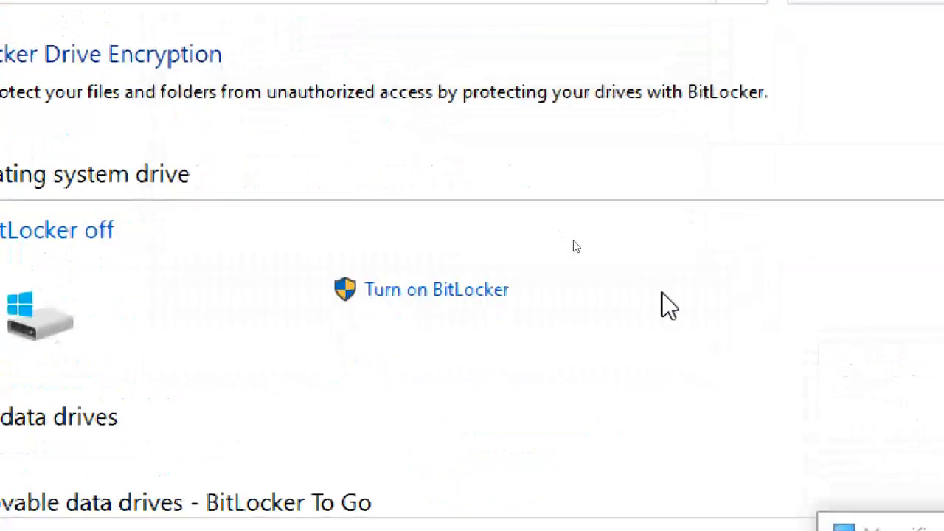
click(833, 430)
click(834, 443)
click(835, 447)
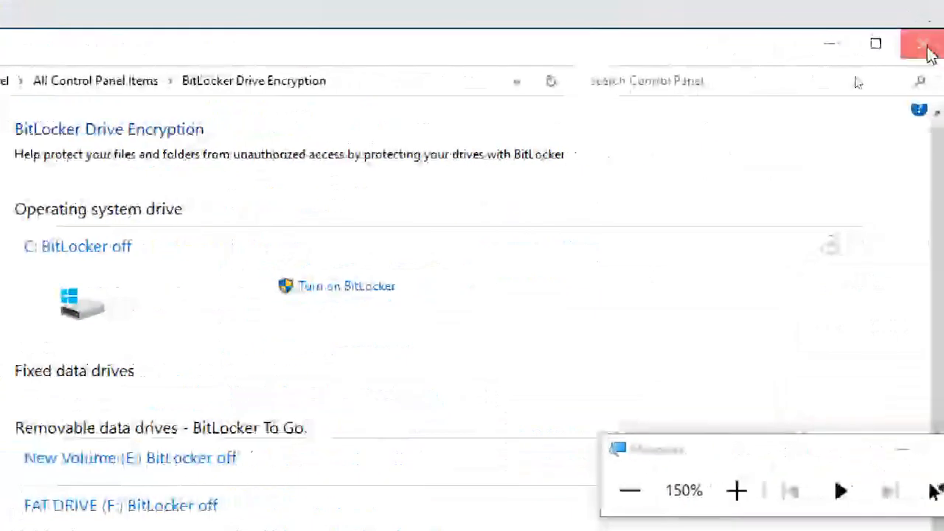
Close Control Panel and open New Volume (G:) from This PC, showing its four files unlocked.
click(927, 40)
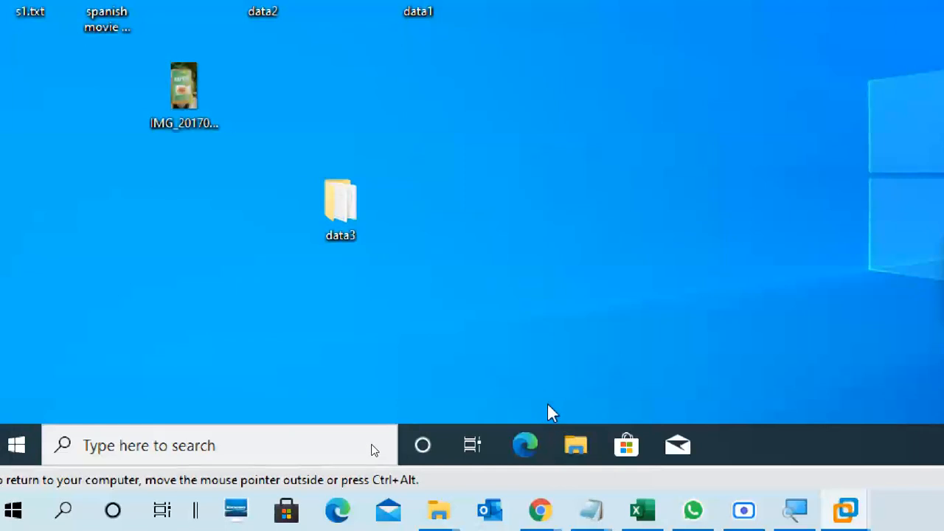
click(591, 440)
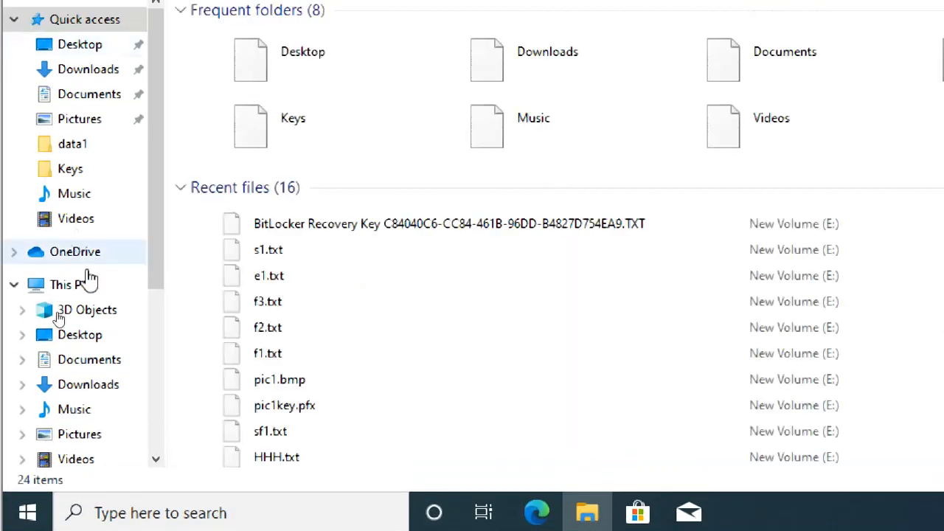
click(70, 221)
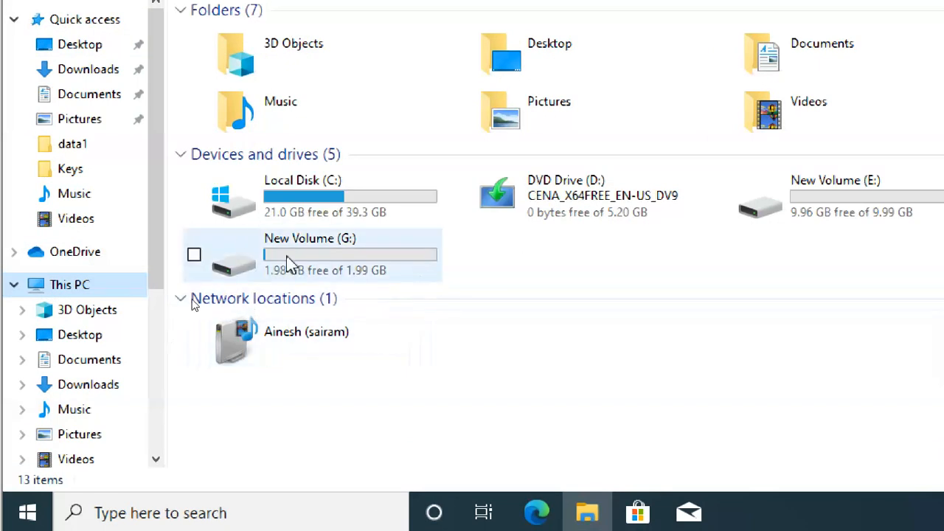
double_click(325, 254)
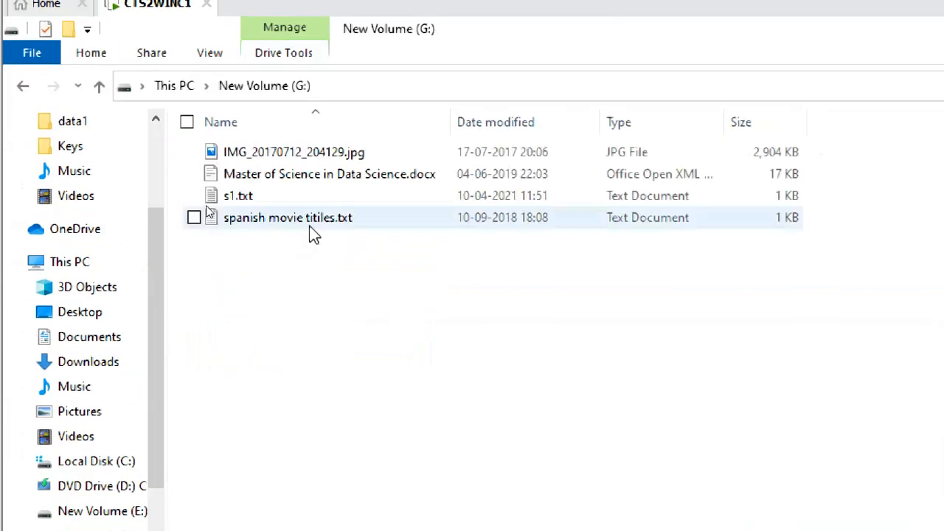
Return to This PC, close File Explorer, and restore screen magnification to 100%.
click(166, 86)
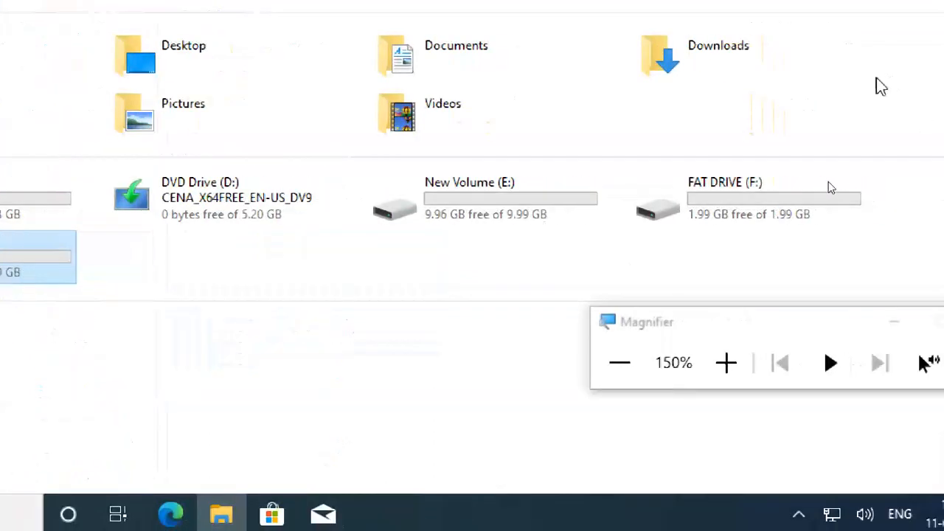
click(914, 11)
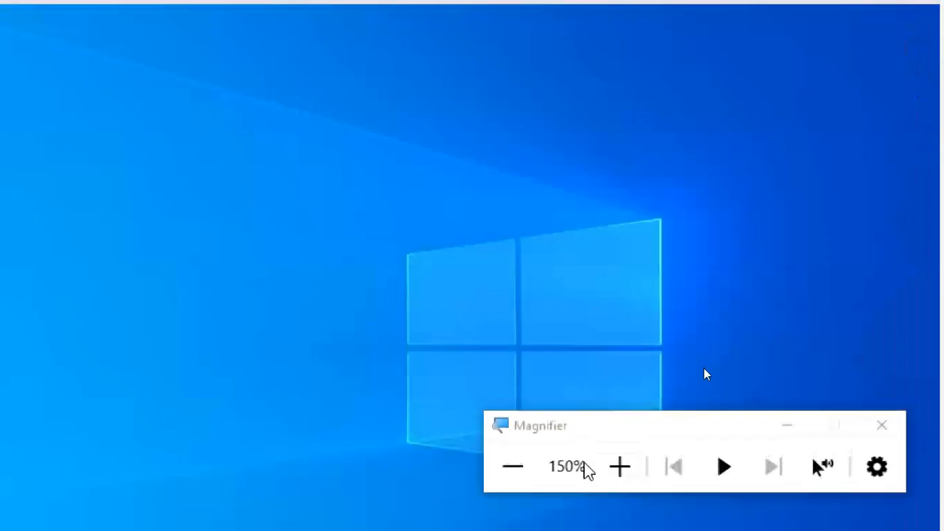
drag(580, 438, 760, 19)
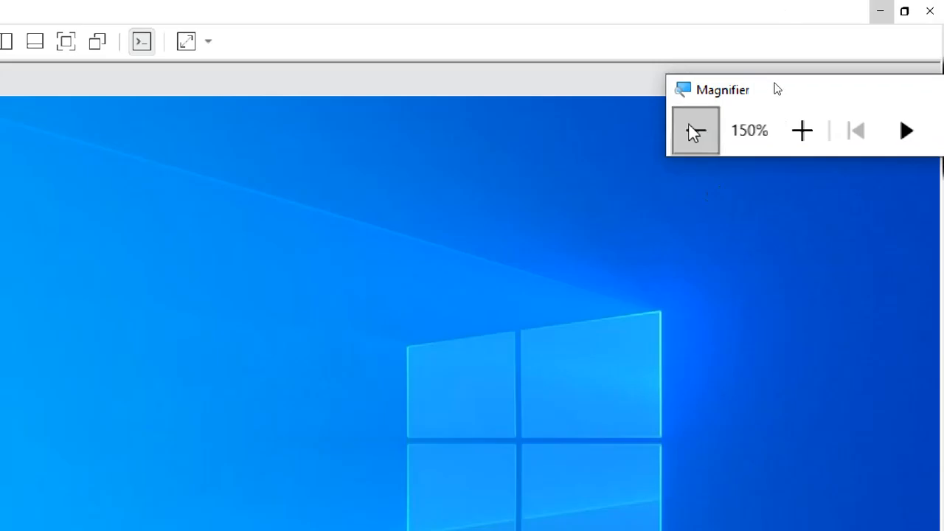
click(695, 131)
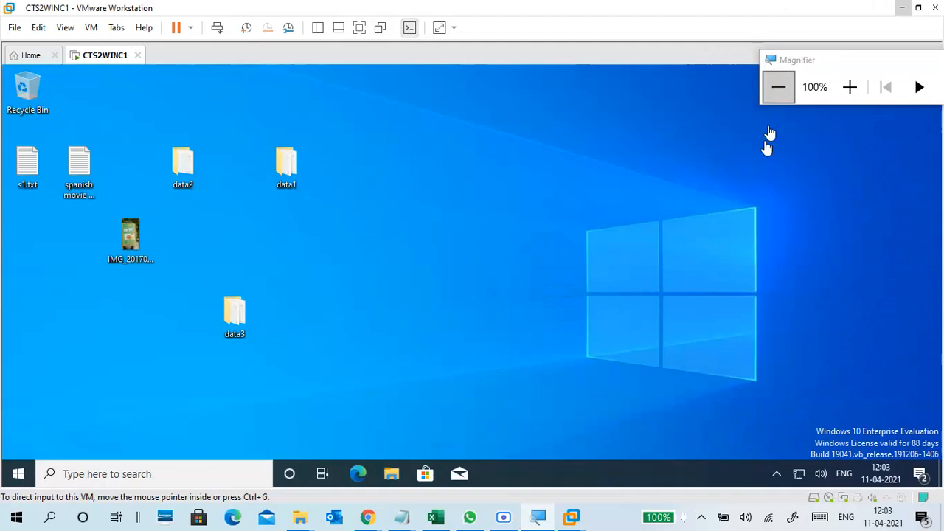